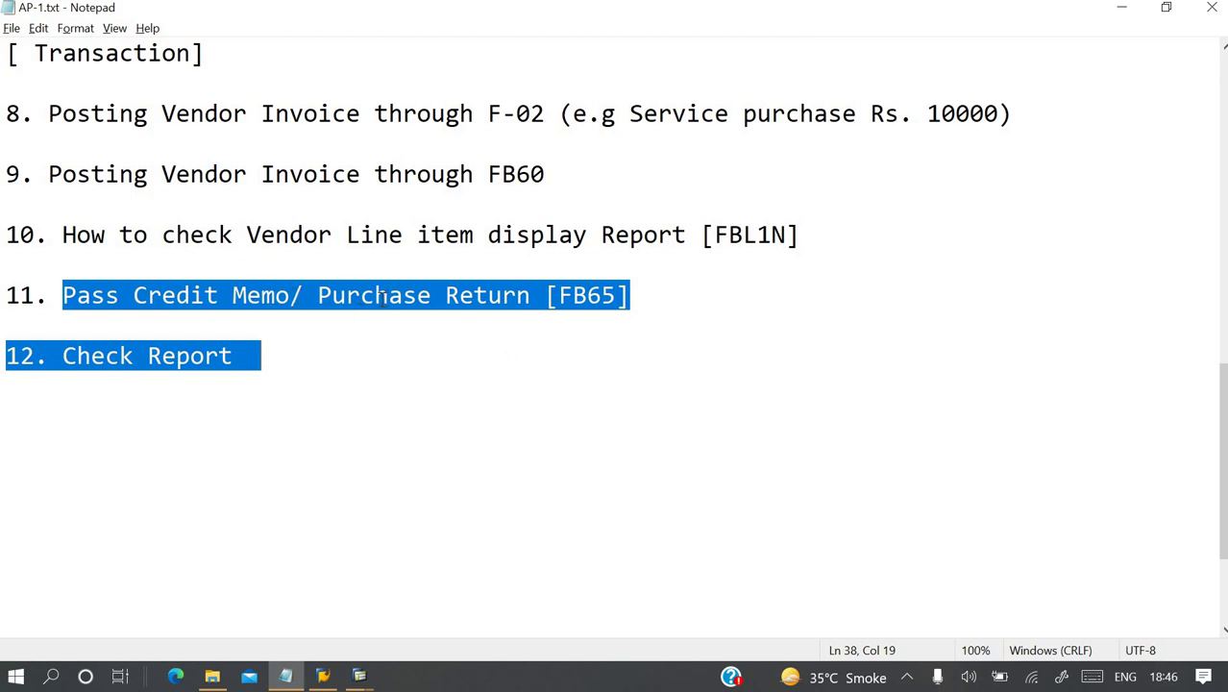
left_click(294, 301)
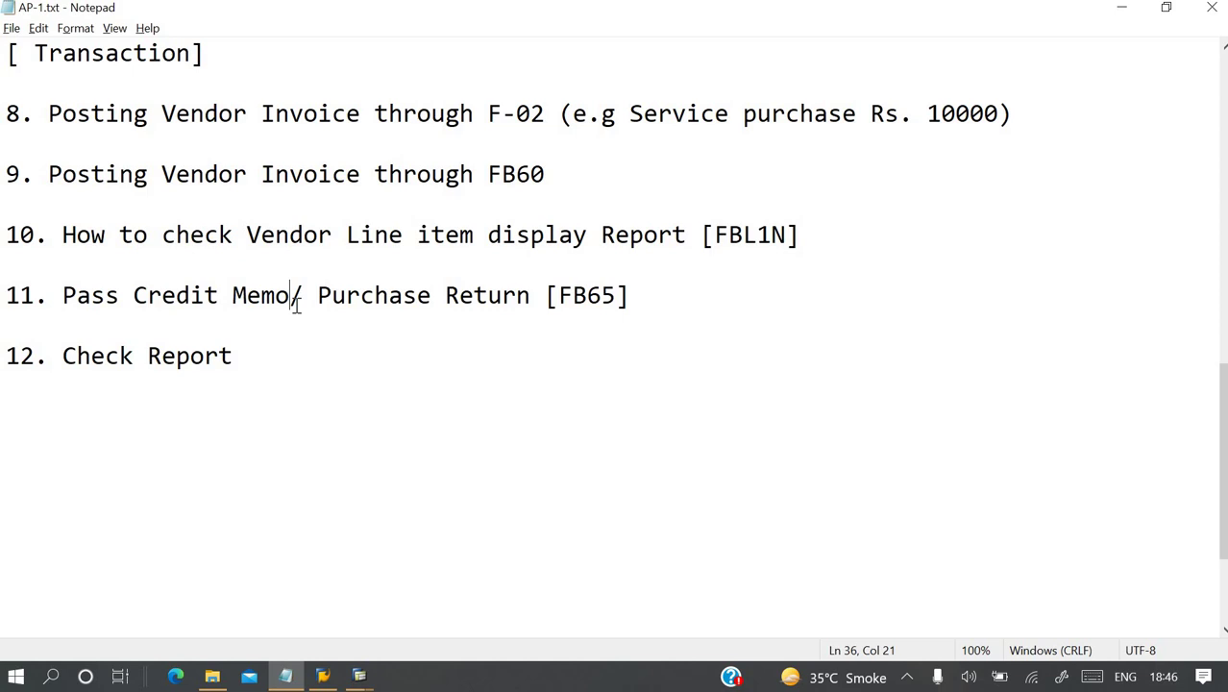
left_click_drag(276, 235, 323, 232)
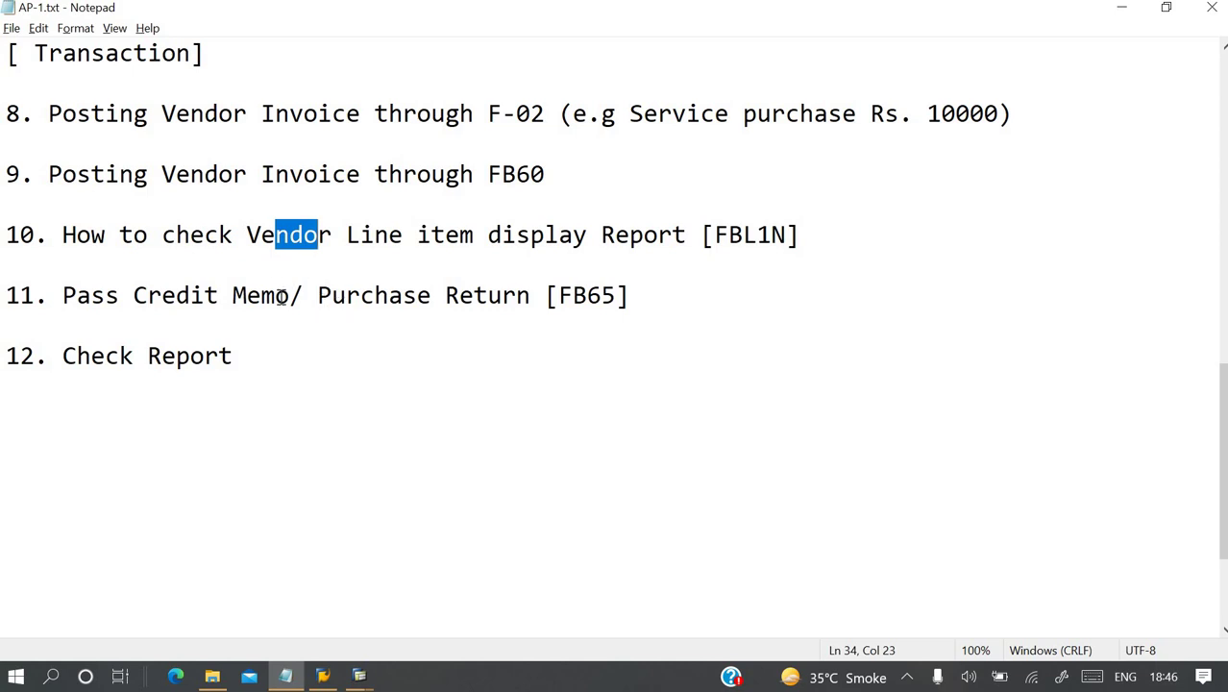
left_click_drag(120, 295, 282, 296)
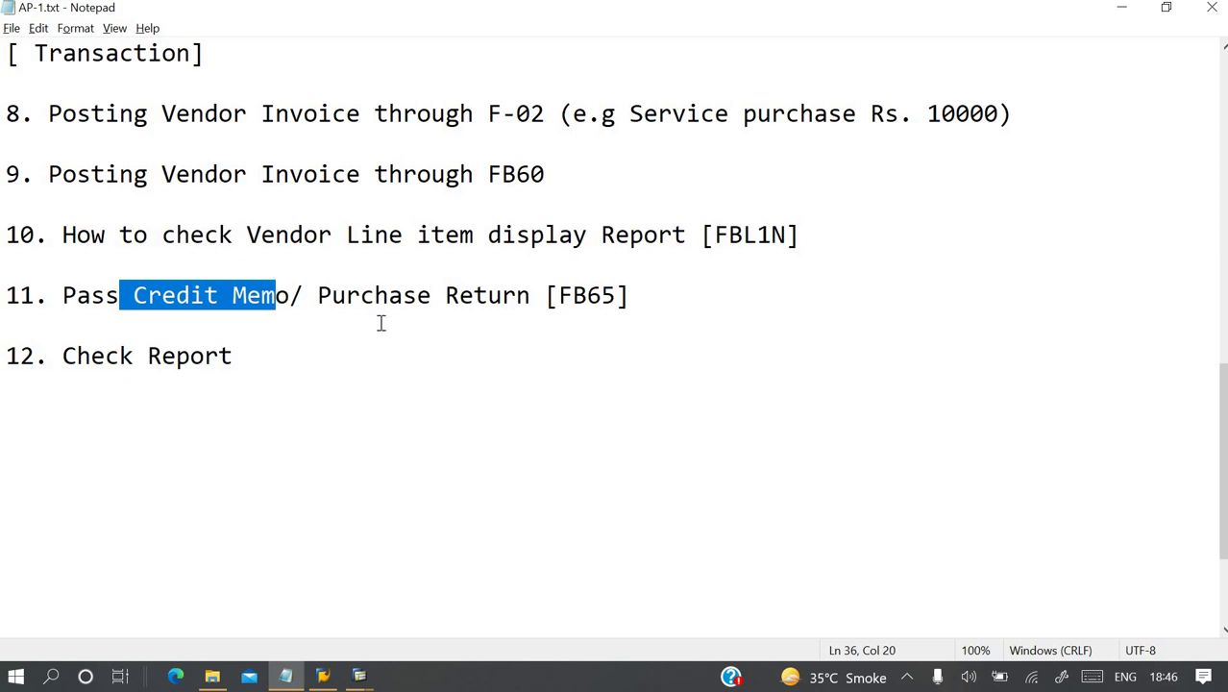
left_click(423, 314)
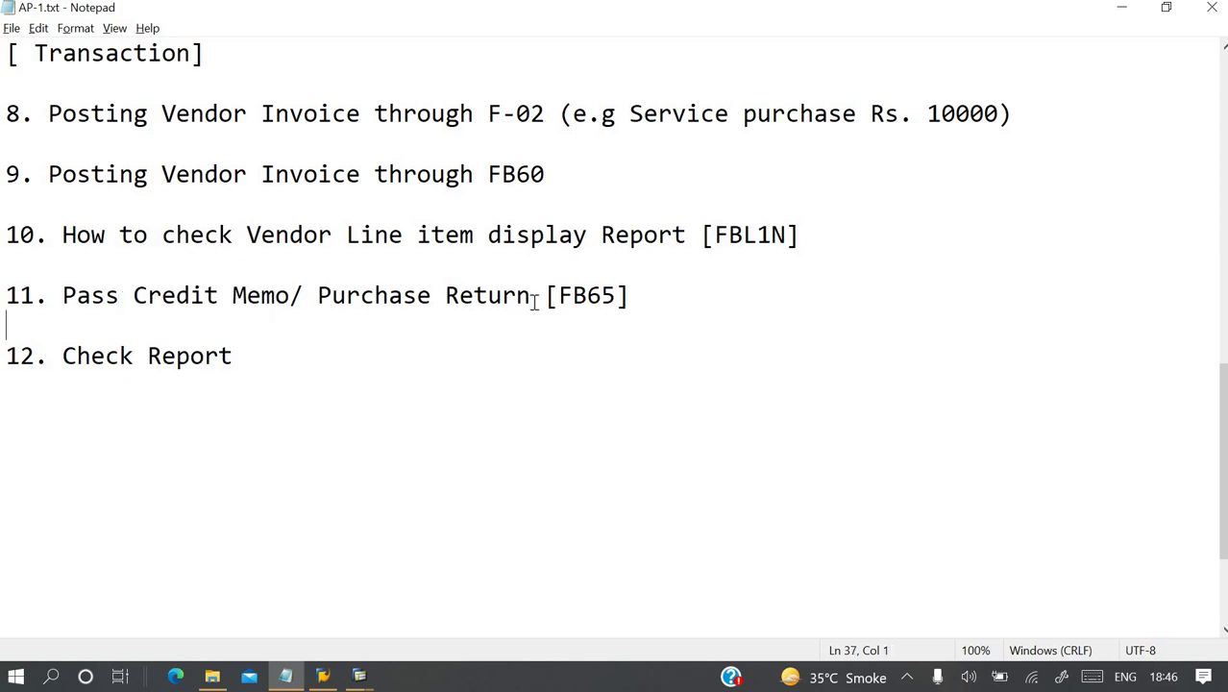
Switch to the SAP Vendor Line Item Display window and open transaction FB65 in the same session.
left_click(356, 676)
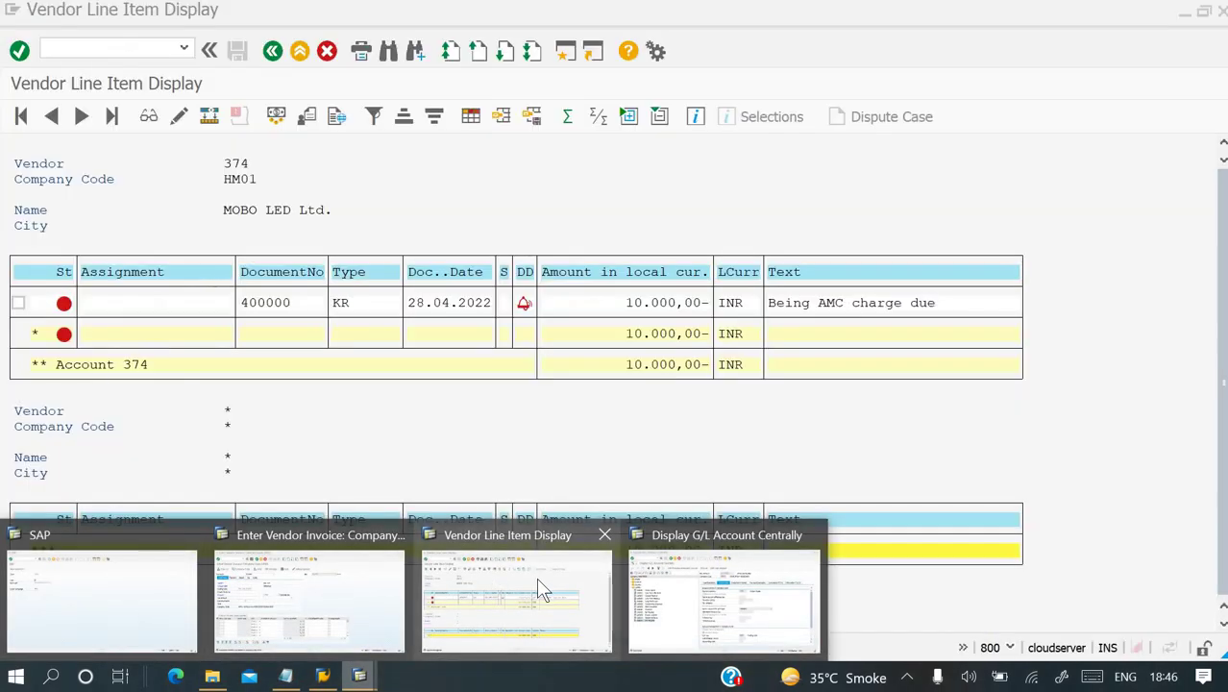
left_click(536, 577)
left_click(111, 47)
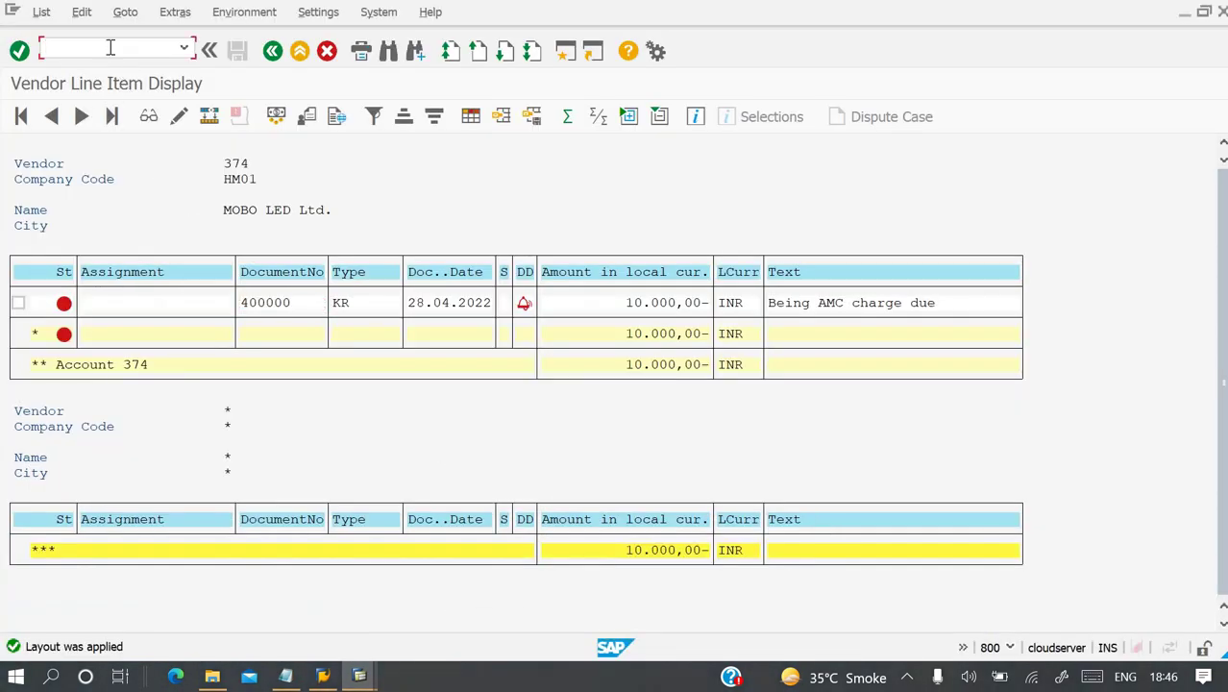
type("/nfb65")
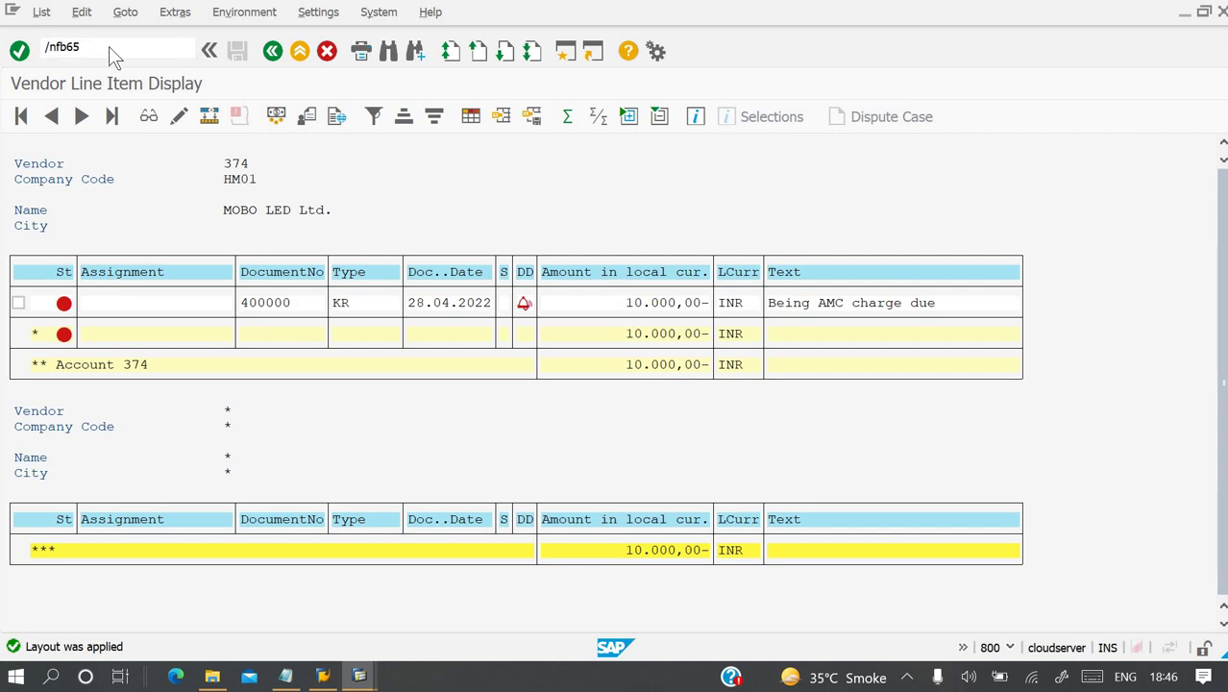
key("Return")
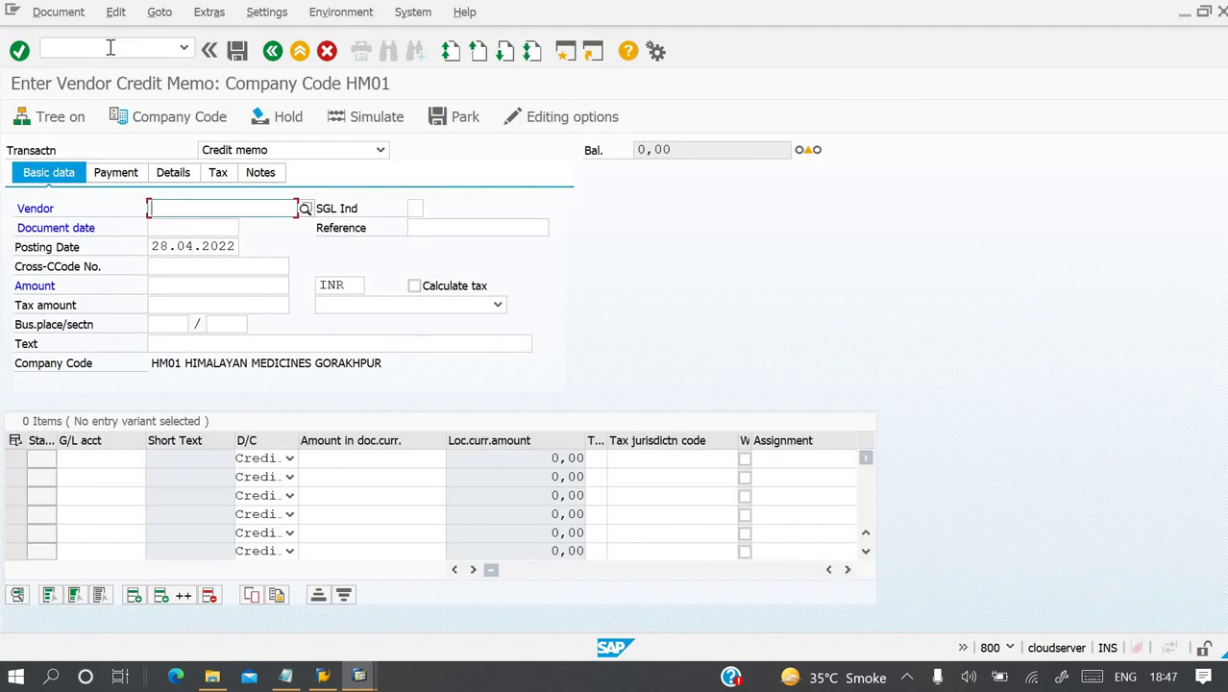
Enter the vendor number of MOBO LED Ltd. in the credit memo and set the document date to 28.04.2022.
type("374")
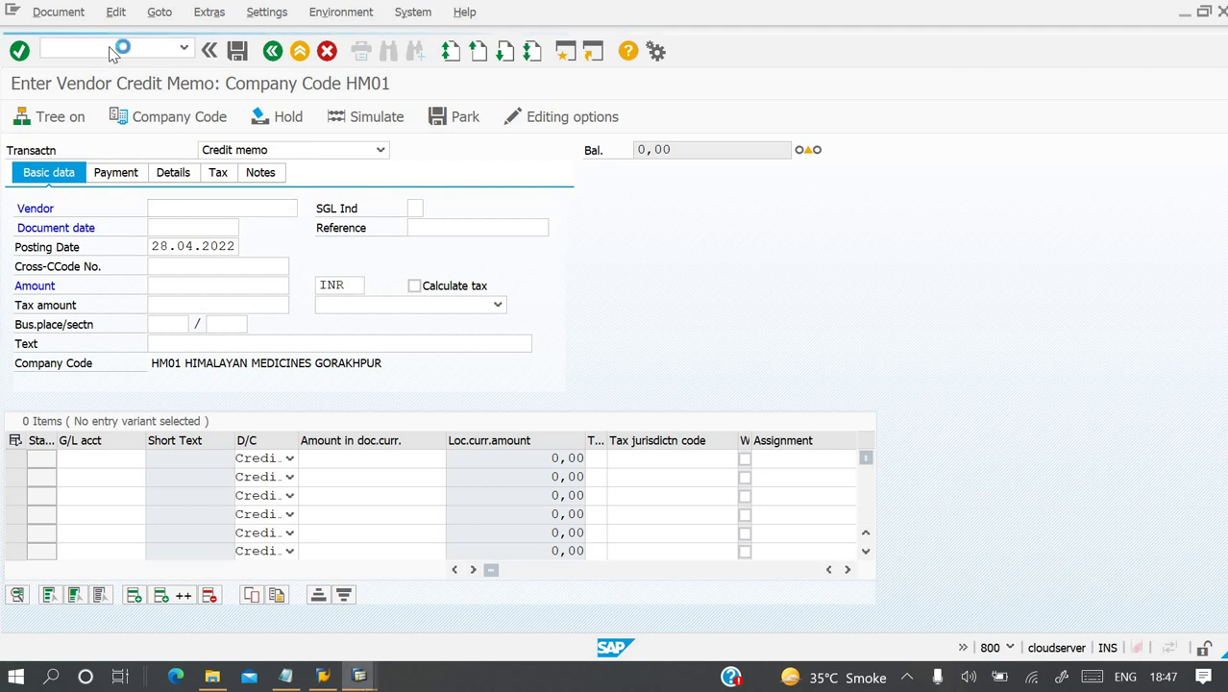
key("Tab")
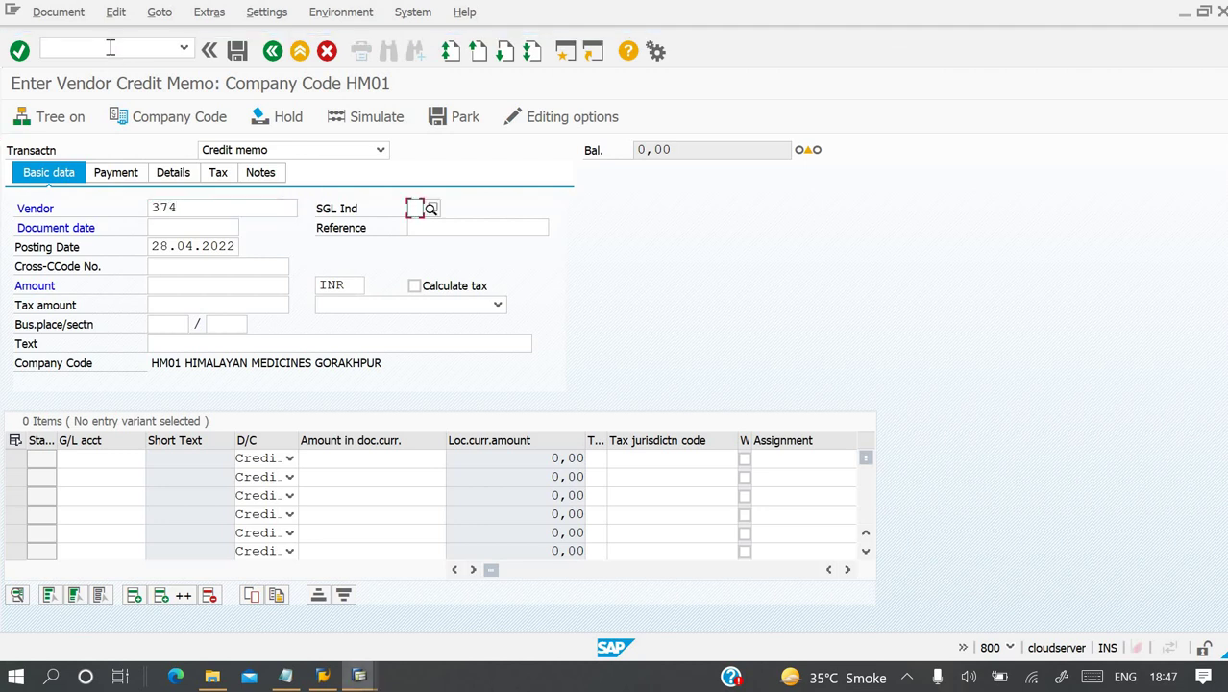
key("Tab")
type("2")
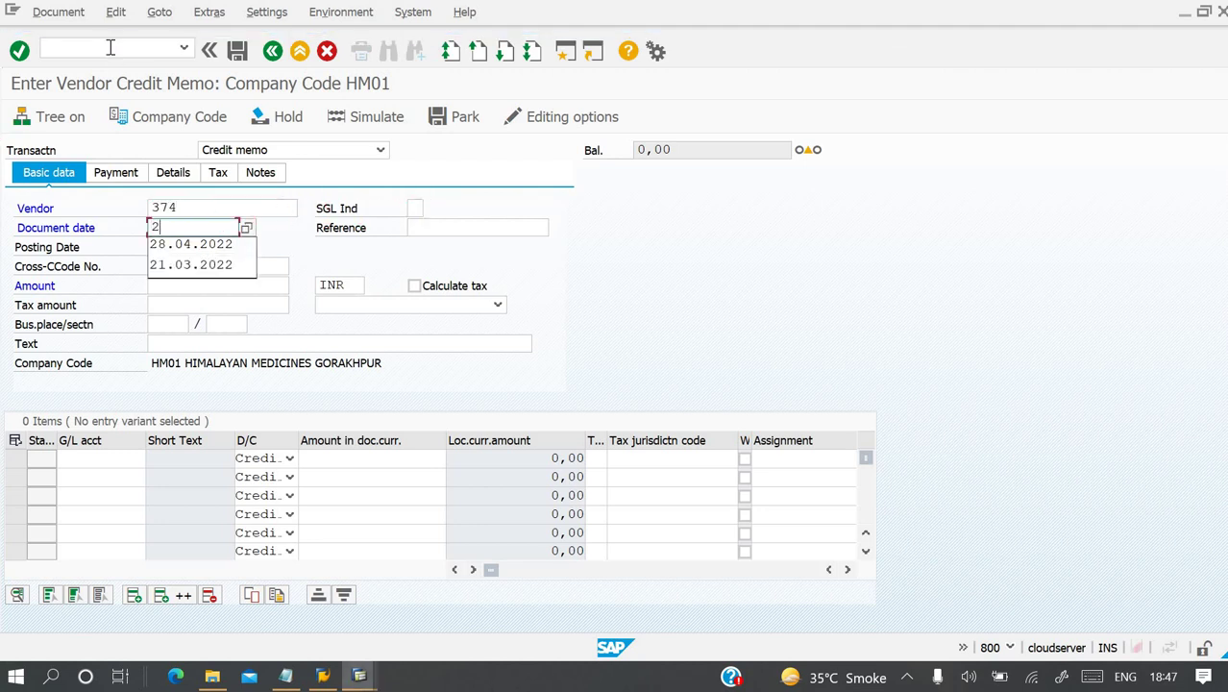
type("8")
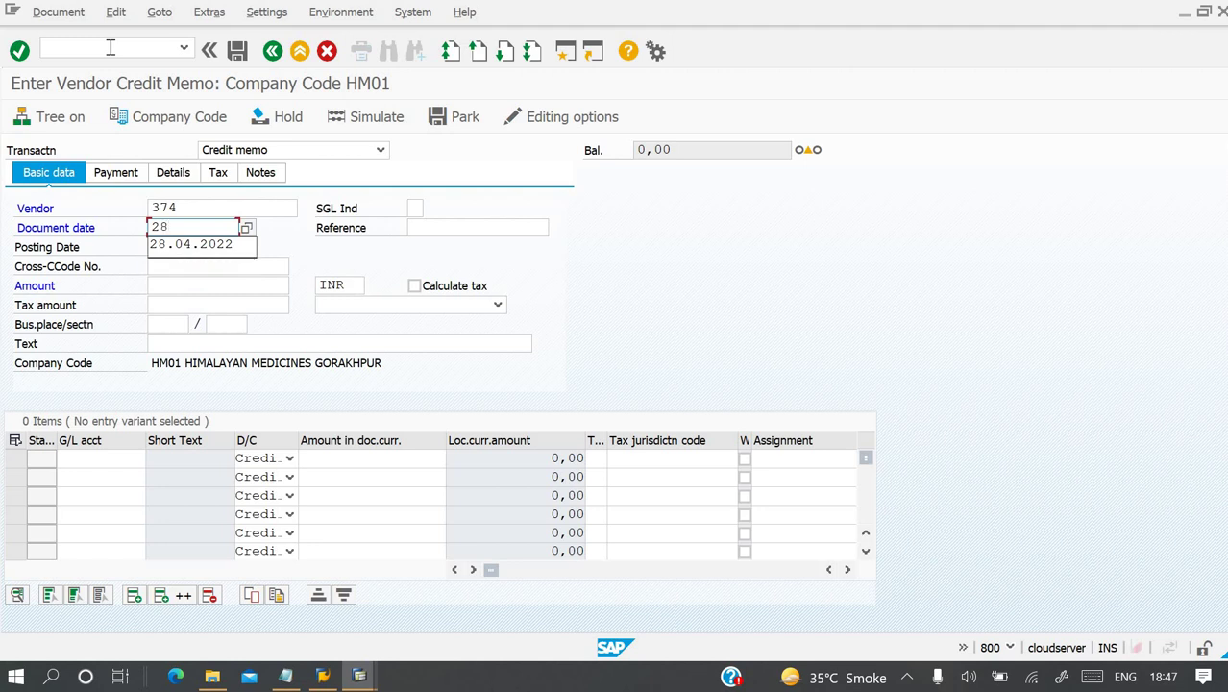
key("Down")
key("Return")
Set the credit memo's header amount to 500.
key("Tab")
key("Tab")
key("Tab")
key("Tab")
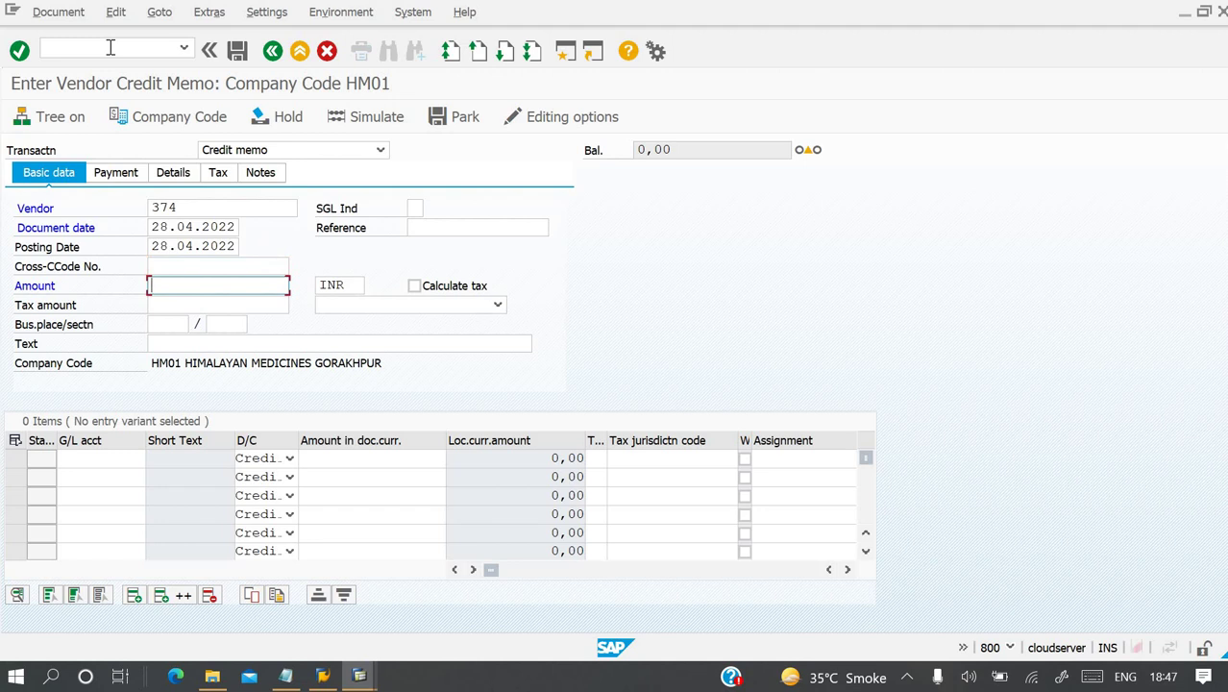
type("500")
Enter "Being AMC value reduced" as the credit memo's header text.
key("Tab")
key("Tab")
key("Tab")
key("Tab")
key("Tab")
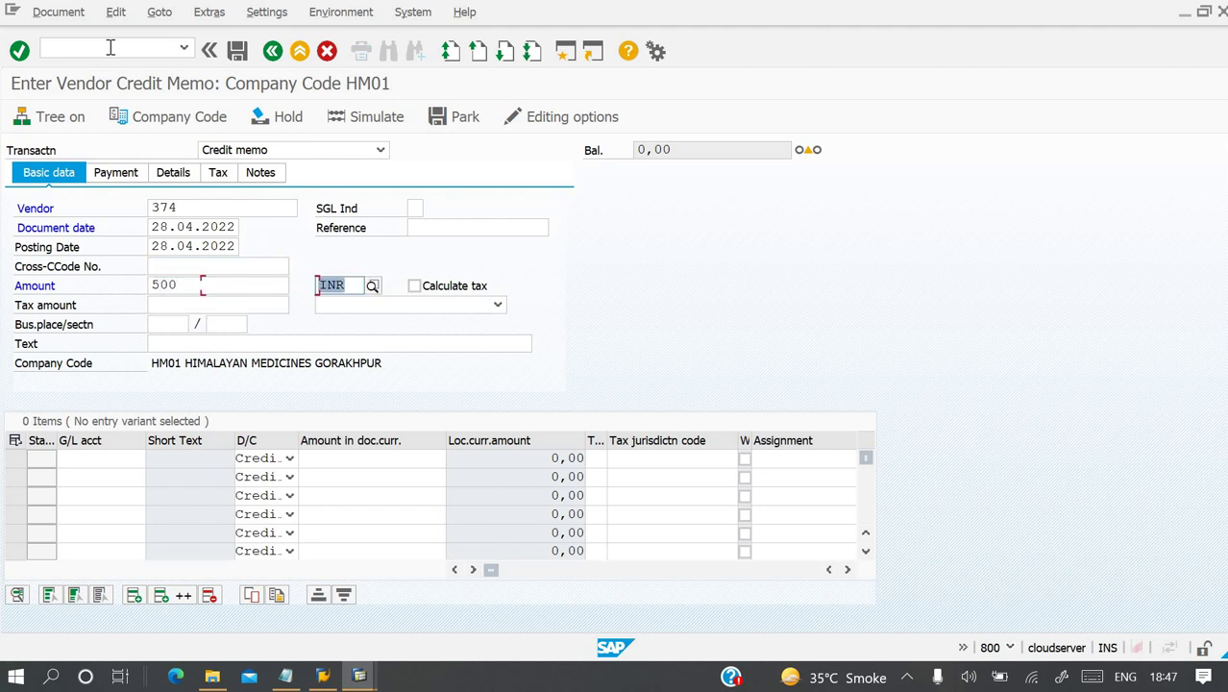
key("Tab")
key("Tab")
key("Tab")
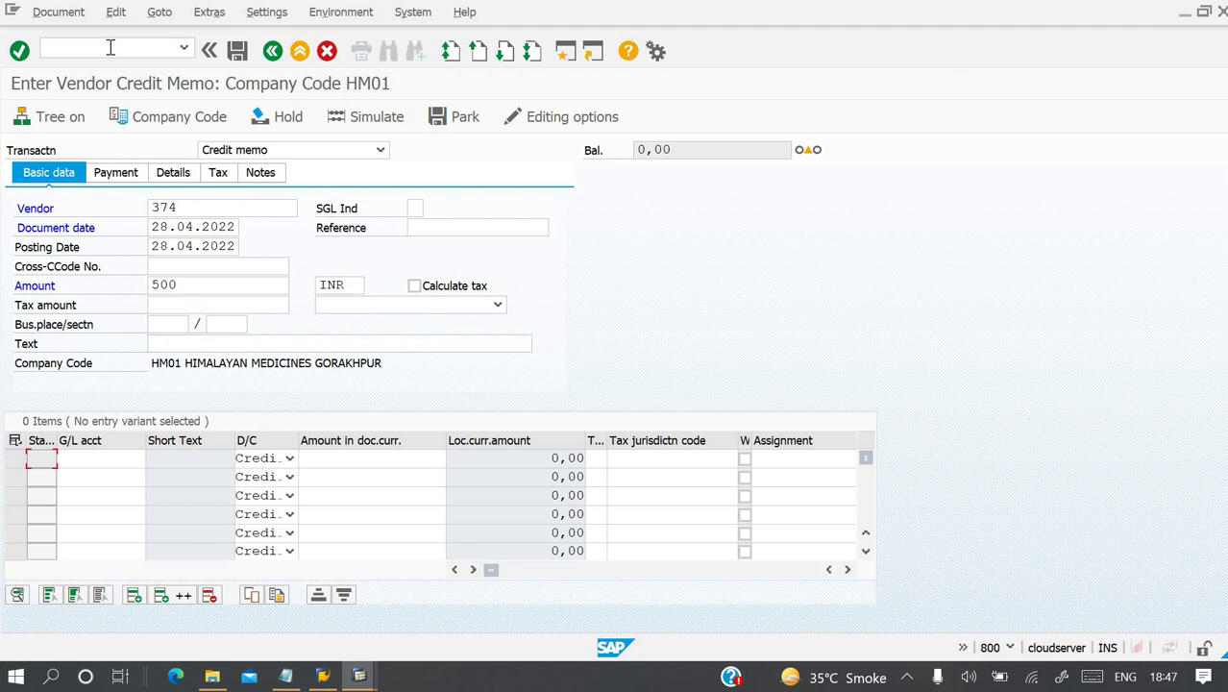
key("shift+Tab")
type("Being ")
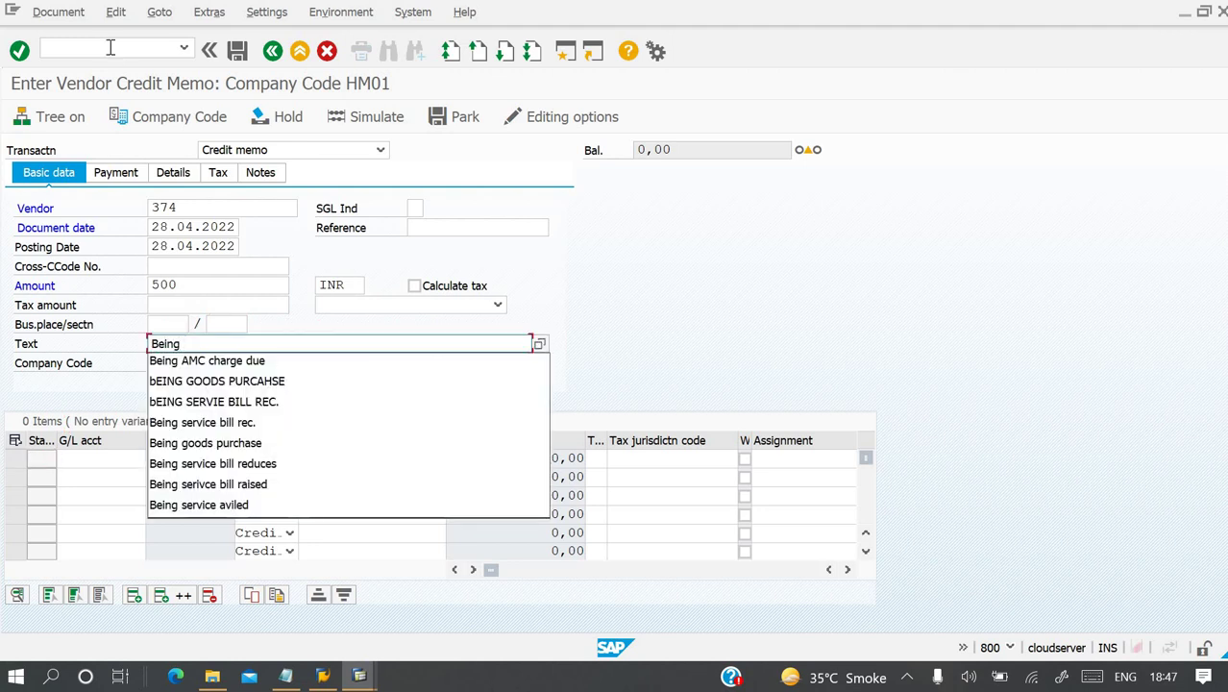
type("A")
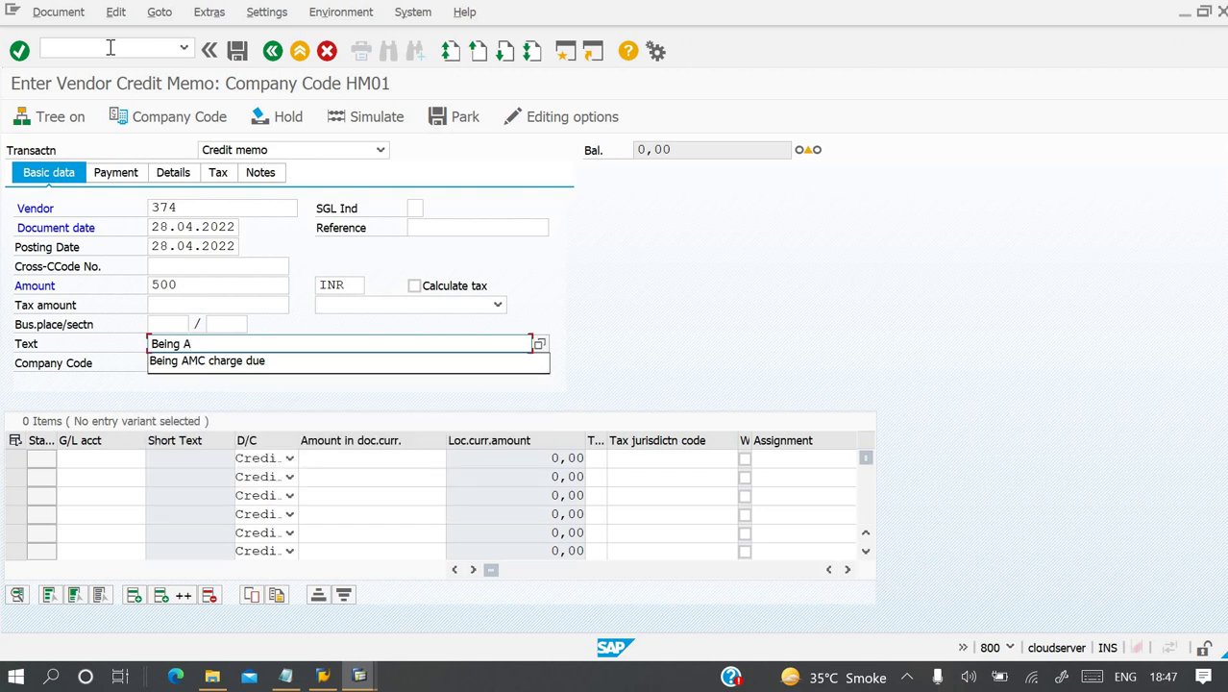
type("MC value")
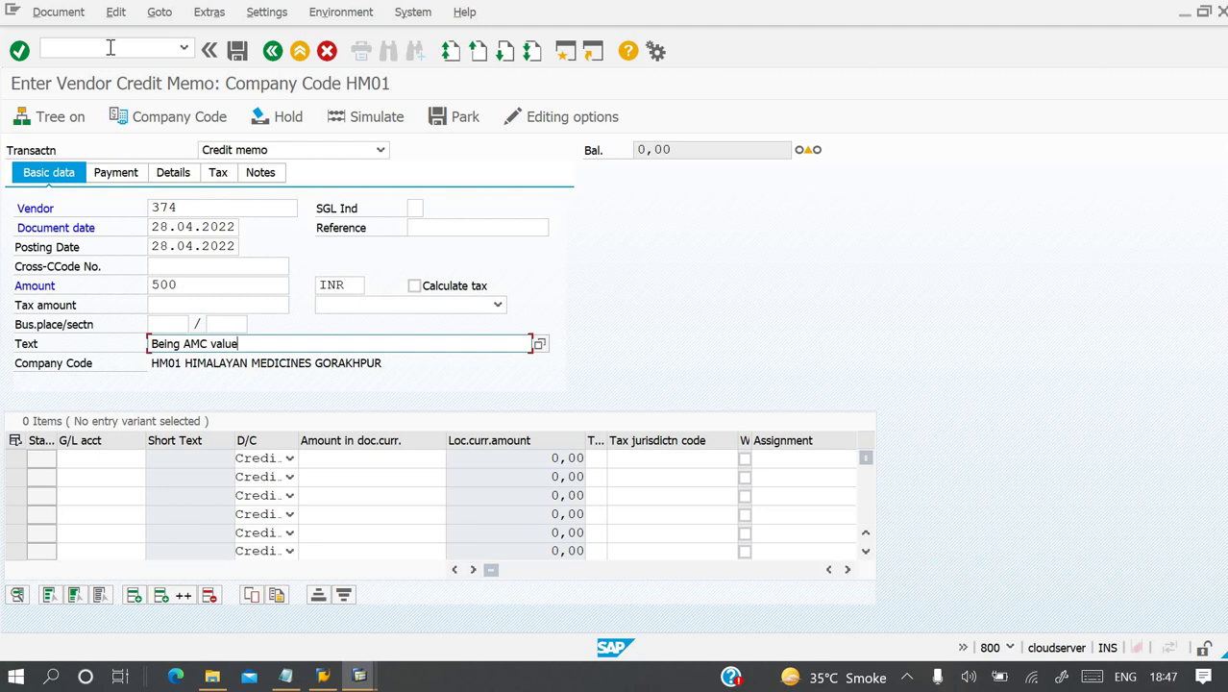
type(" reduced")
key("Return")
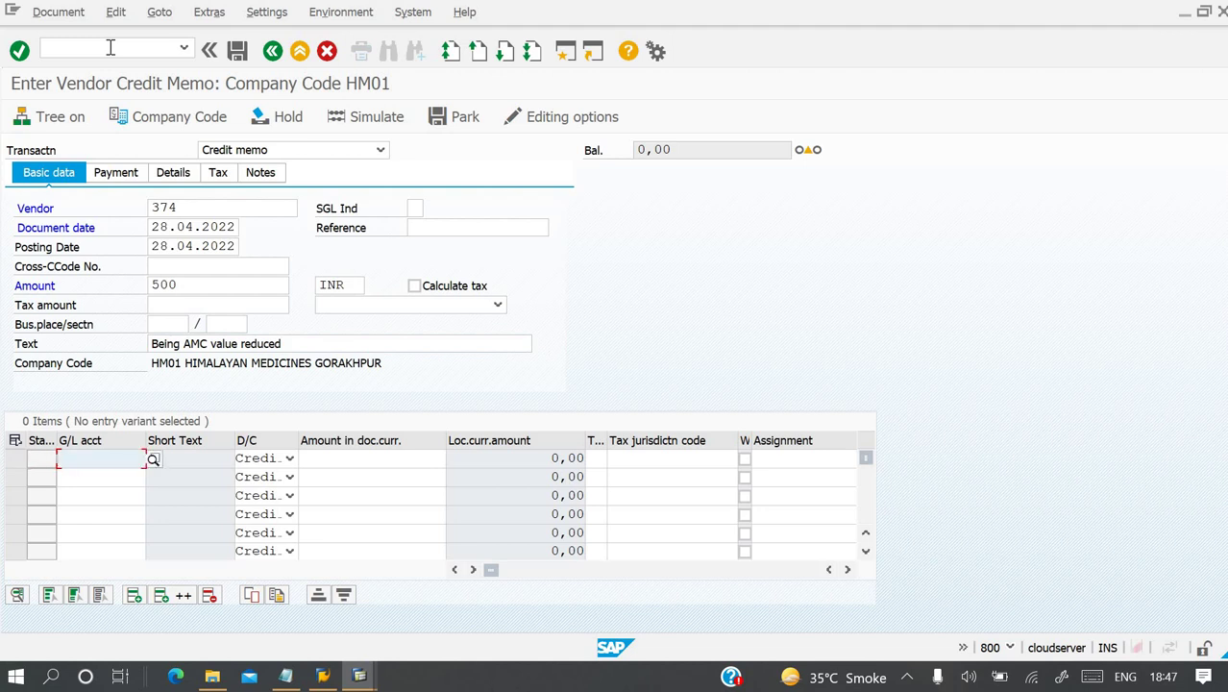
Search the G/L accounts with the keyword mobo and choose Repair & Maintainence for the first line item.
key("Return")
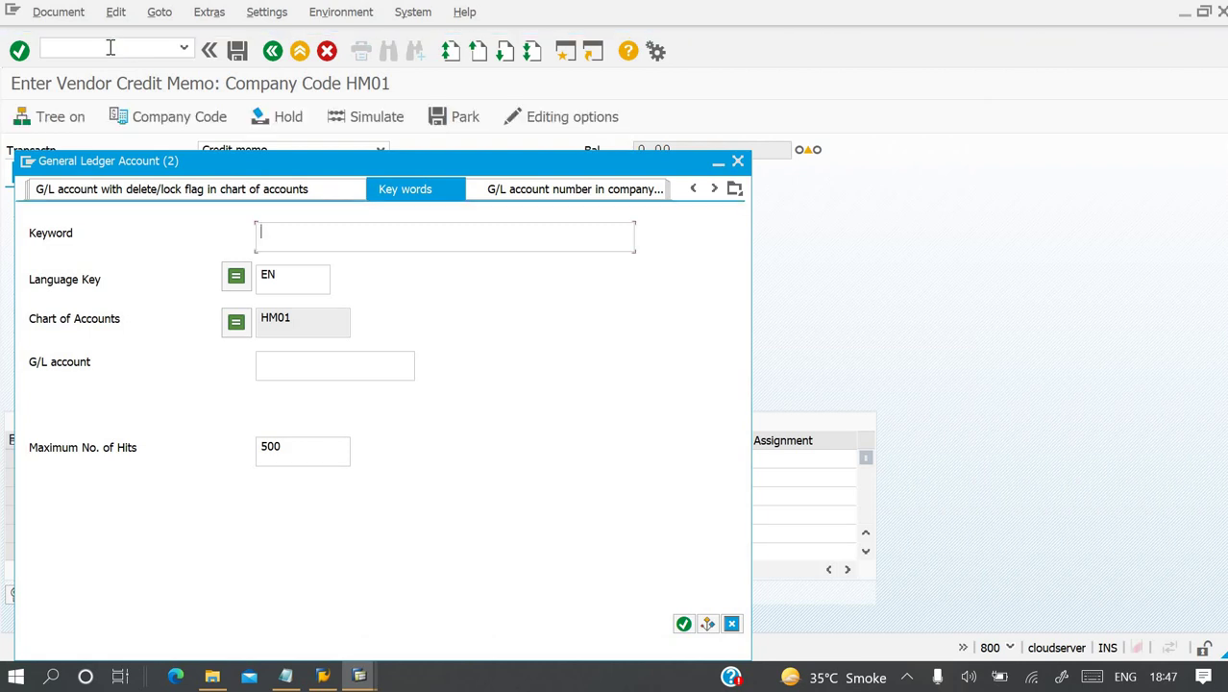
type("mobo")
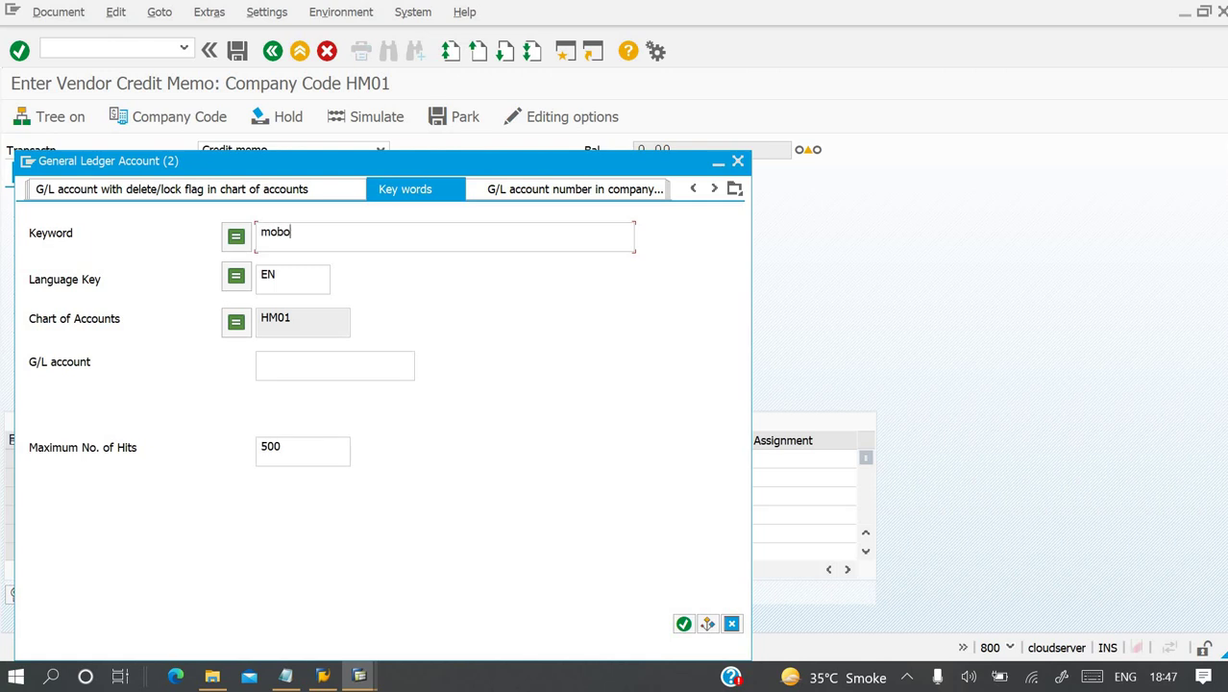
key("Return")
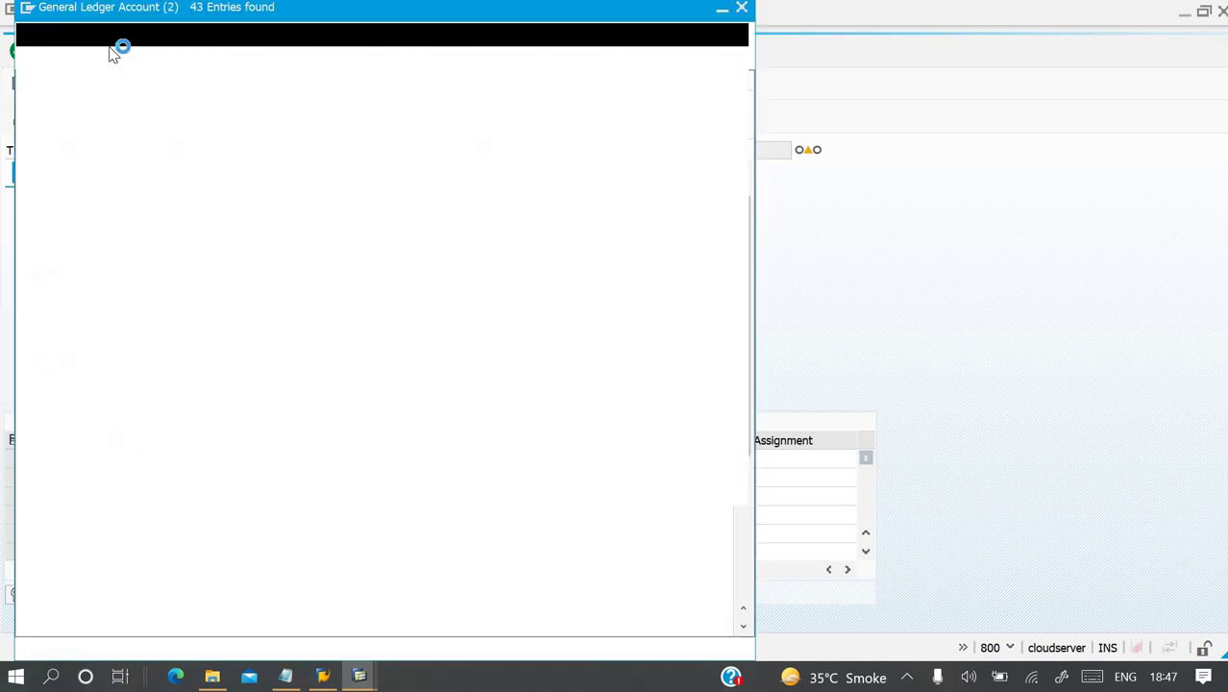
key("Down")
key("Down")
key("Down")
key("Down")
key("Down")
key("Down")
key("Down")
key("Down")
key("Down")
key("Down")
key("Down")
key("Down")
key("Down")
key("Down")
key("Down")
key("Down")
key("Down")
key("Down")
key("Down")
key("Down")
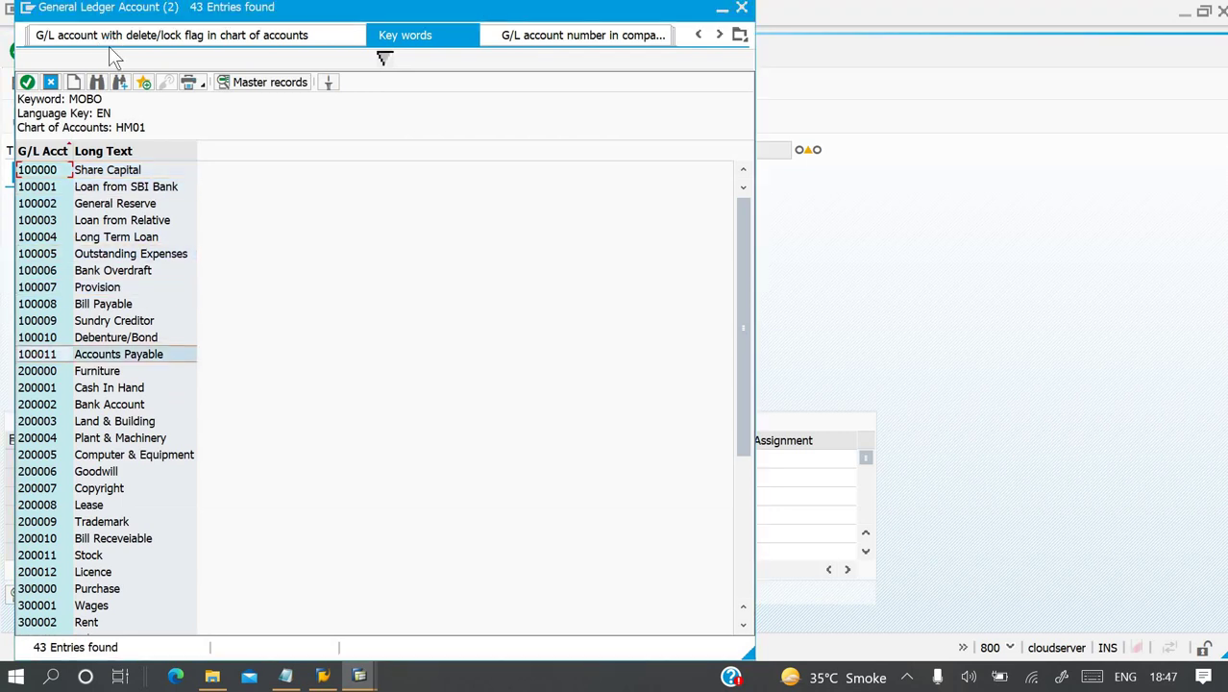
key("Down")
key("Down")
key("Down")
key("Down")
key("Down")
key("Down")
key("Down")
key("Down")
key("Down")
key("Down")
key("Down")
key("Up")
key("Up")
key("Up")
key("Up")
key("Up")
key("Up")
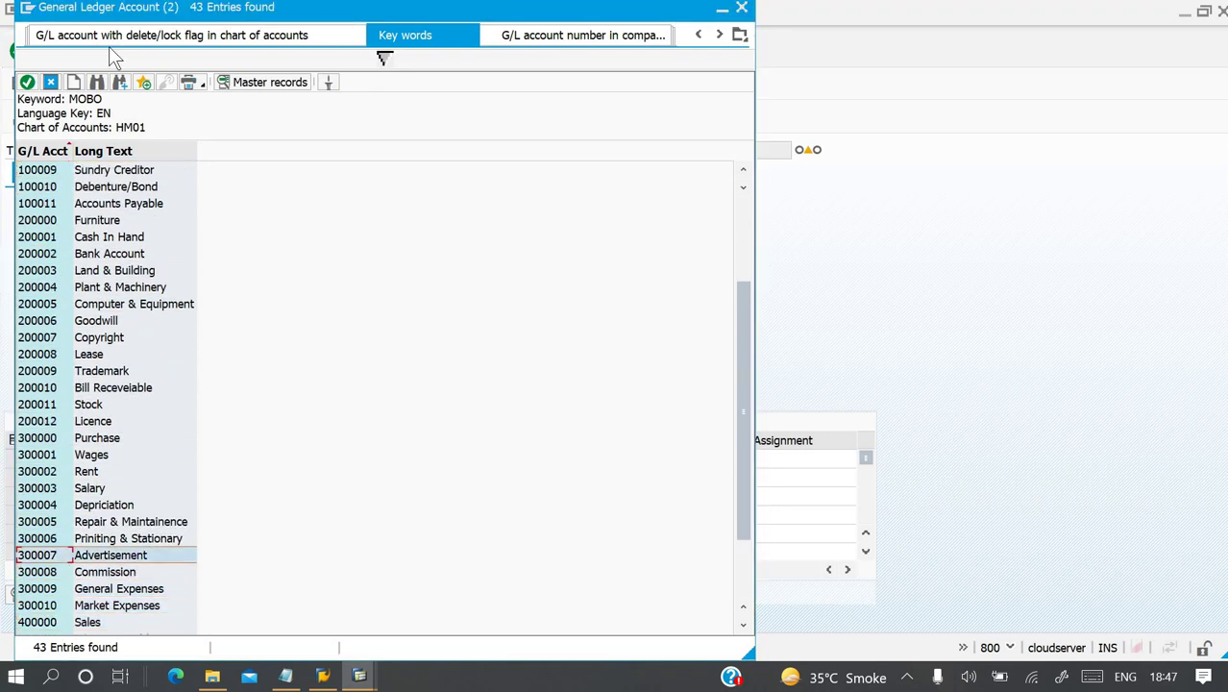
key("Escape")
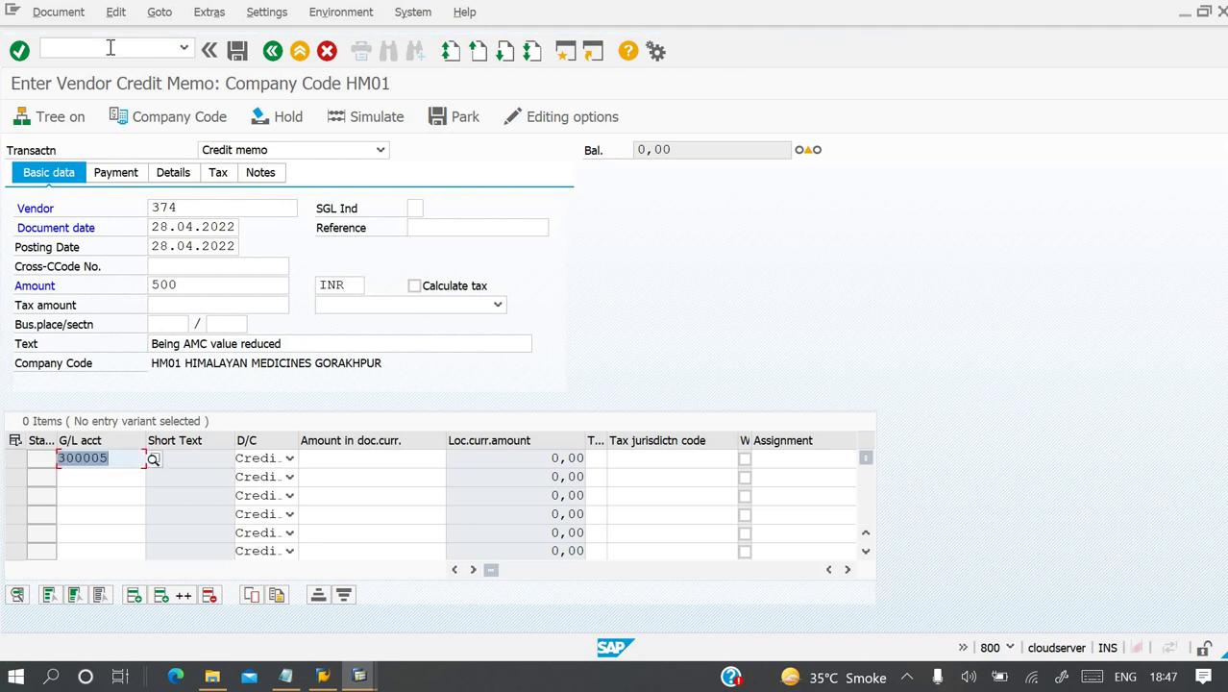
Enter 500 as the credit line item's amount in document currency and submit the entry.
key("Tab")
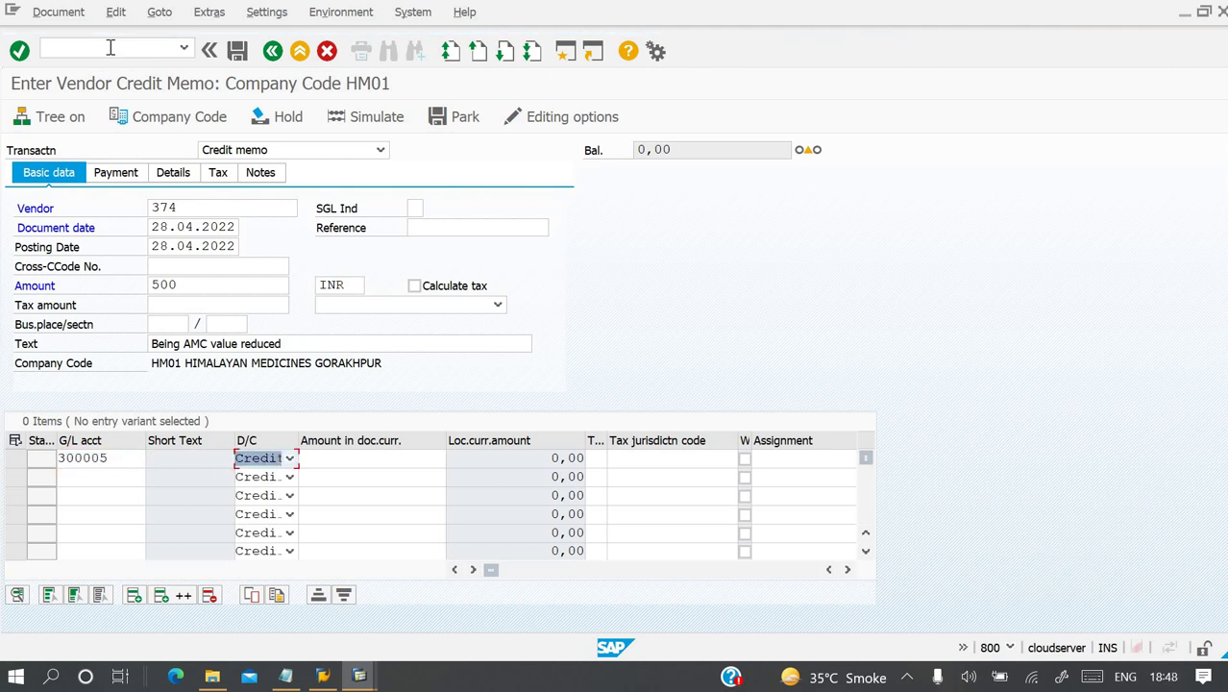
key("Tab")
type("500")
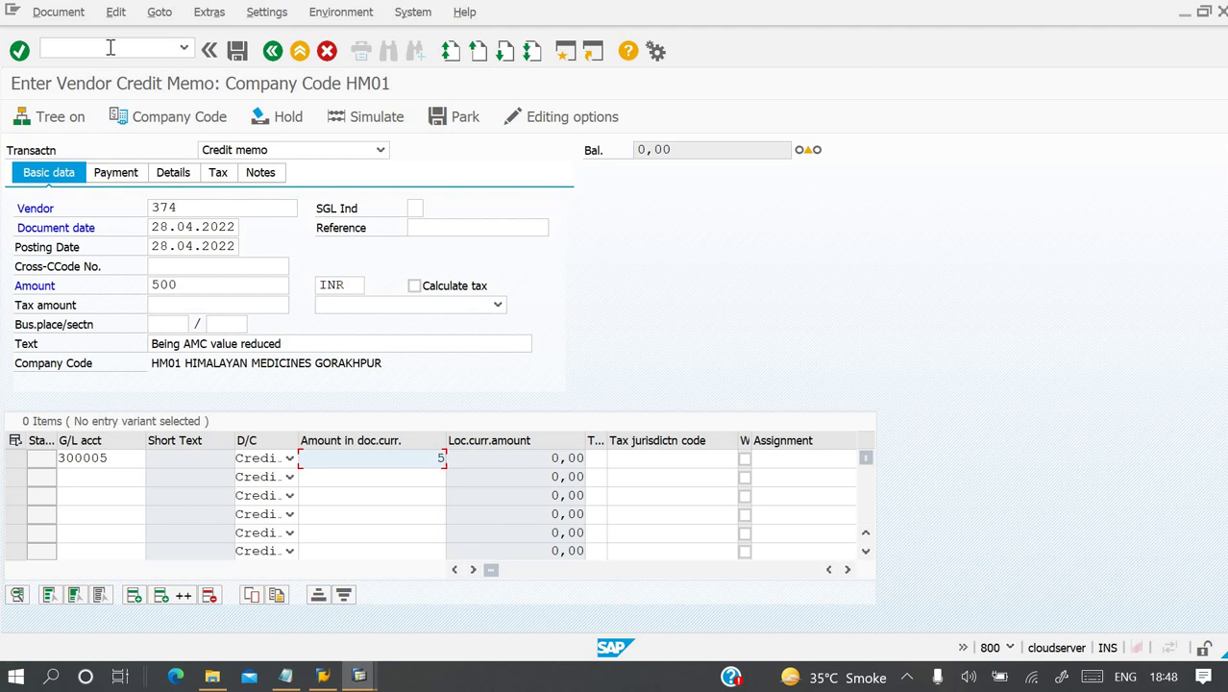
key("Tab")
key("Tab")
key("Tab")
key("Tab")
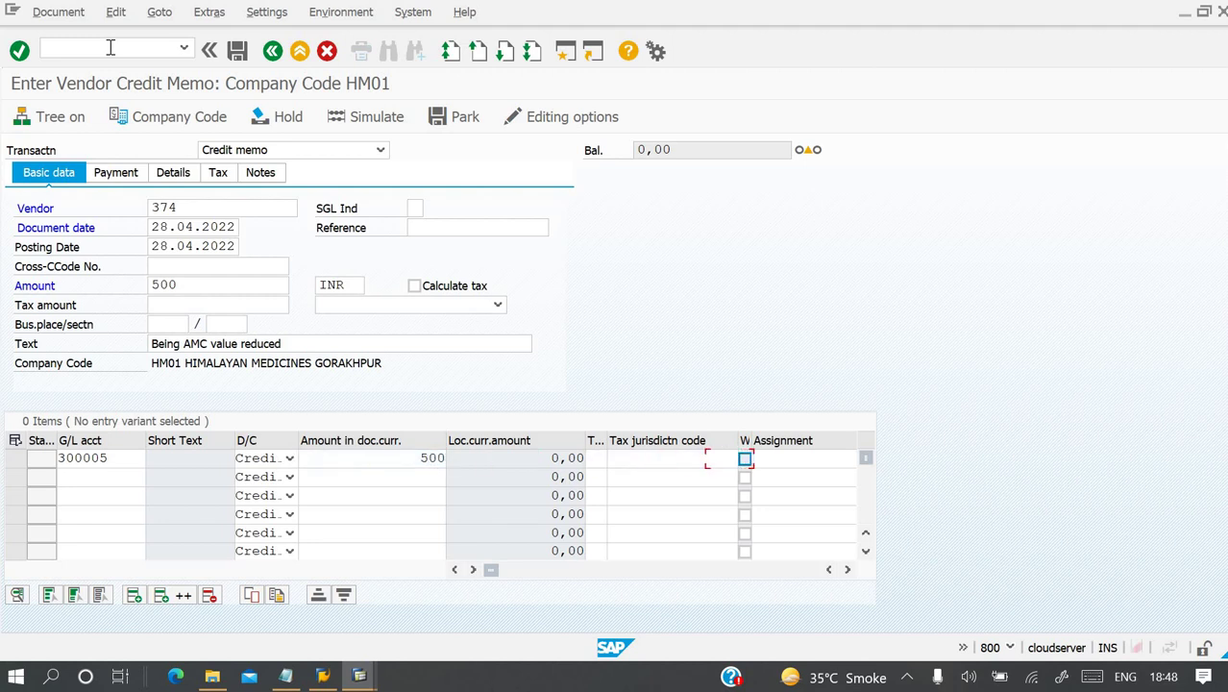
key("Tab")
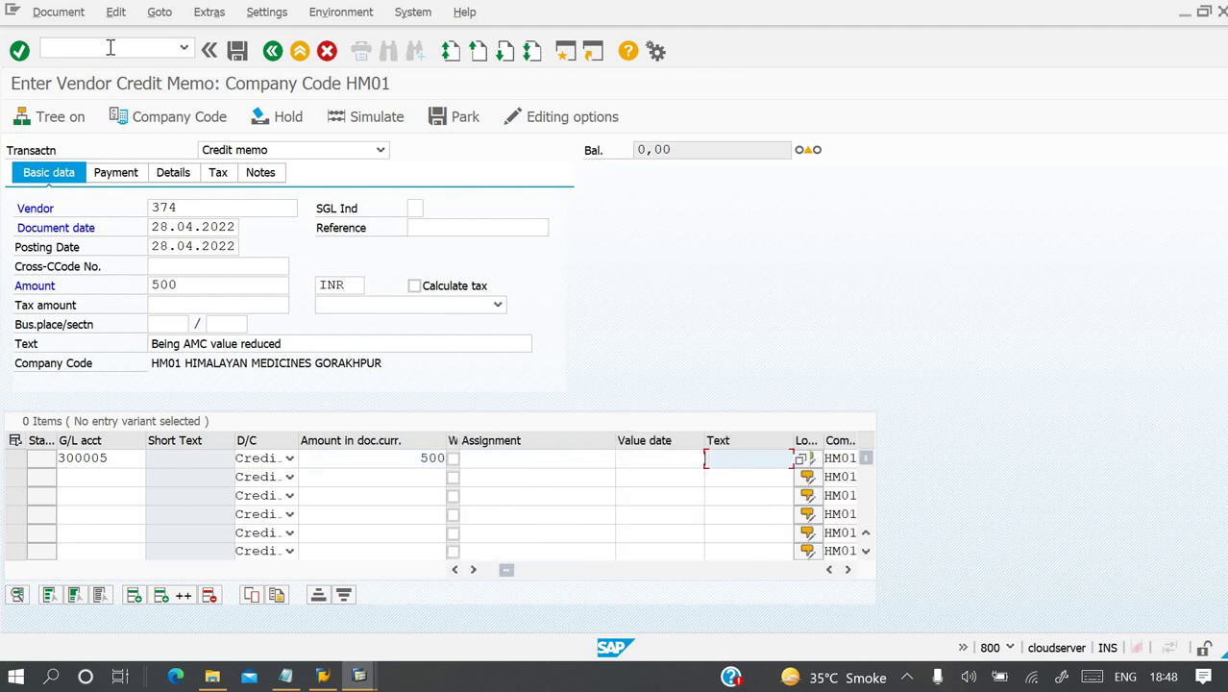
key("Return")
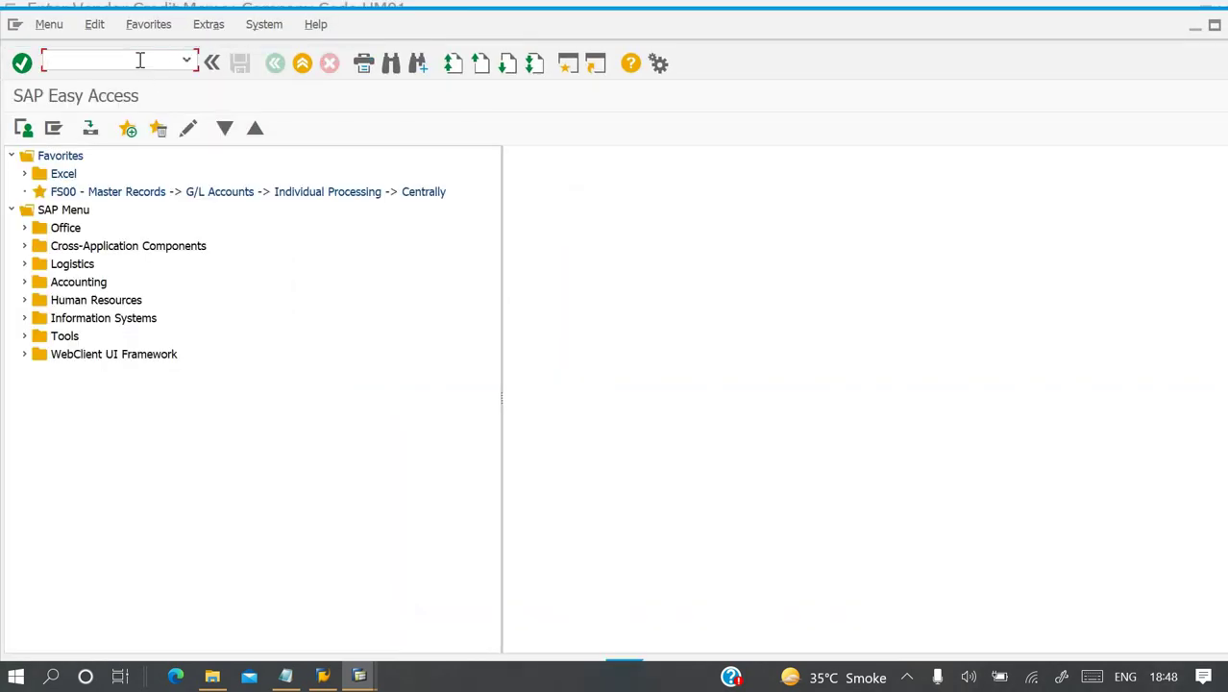
Open number range maintenance for accounting documents and edit the intervals of company code HM01.
type("f")
type("b60")
key("Return")
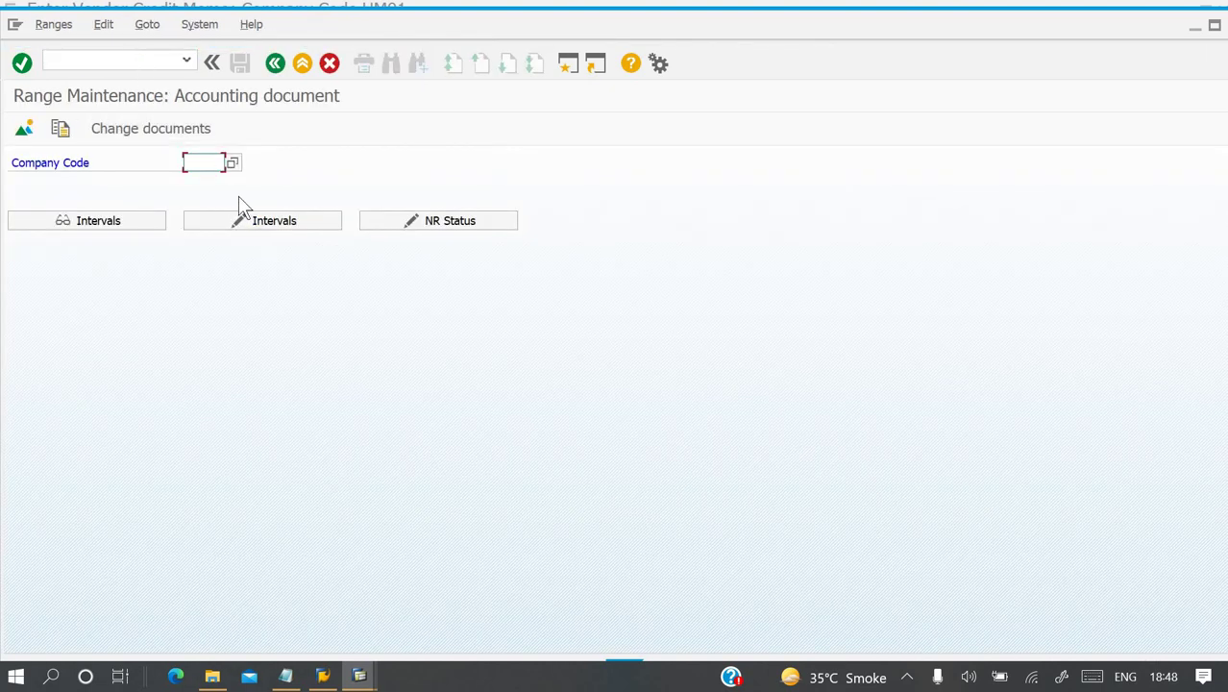
type("hm01")
left_click(241, 223)
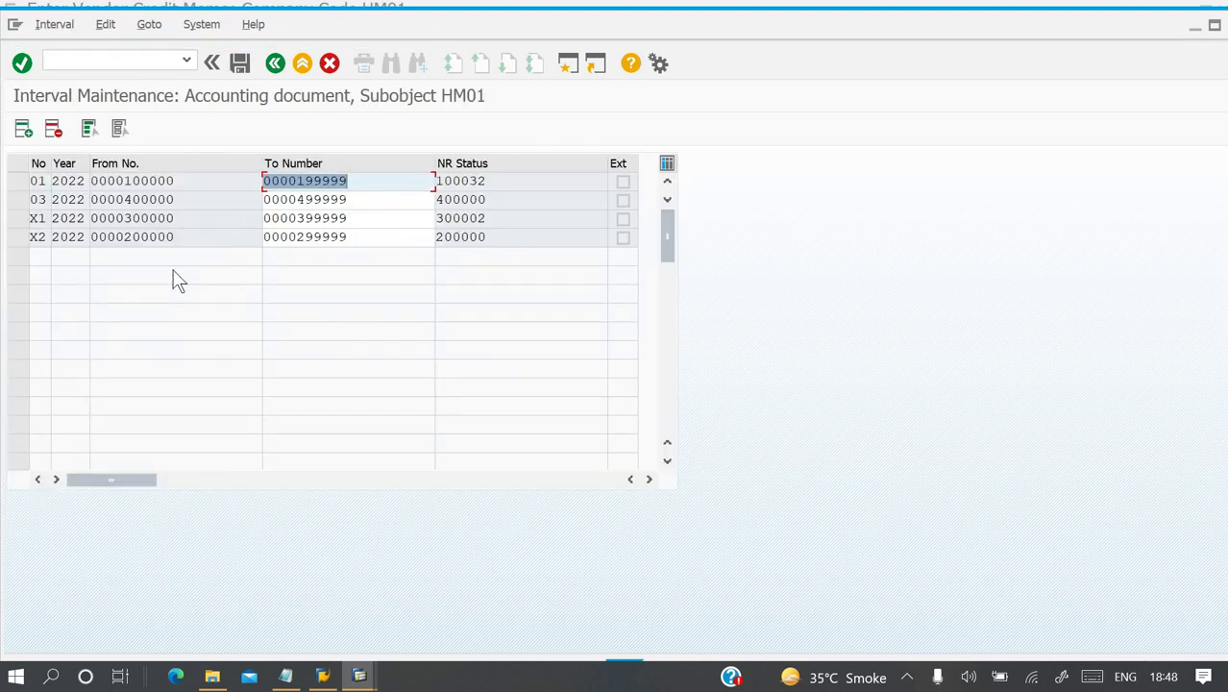
left_click(23, 128)
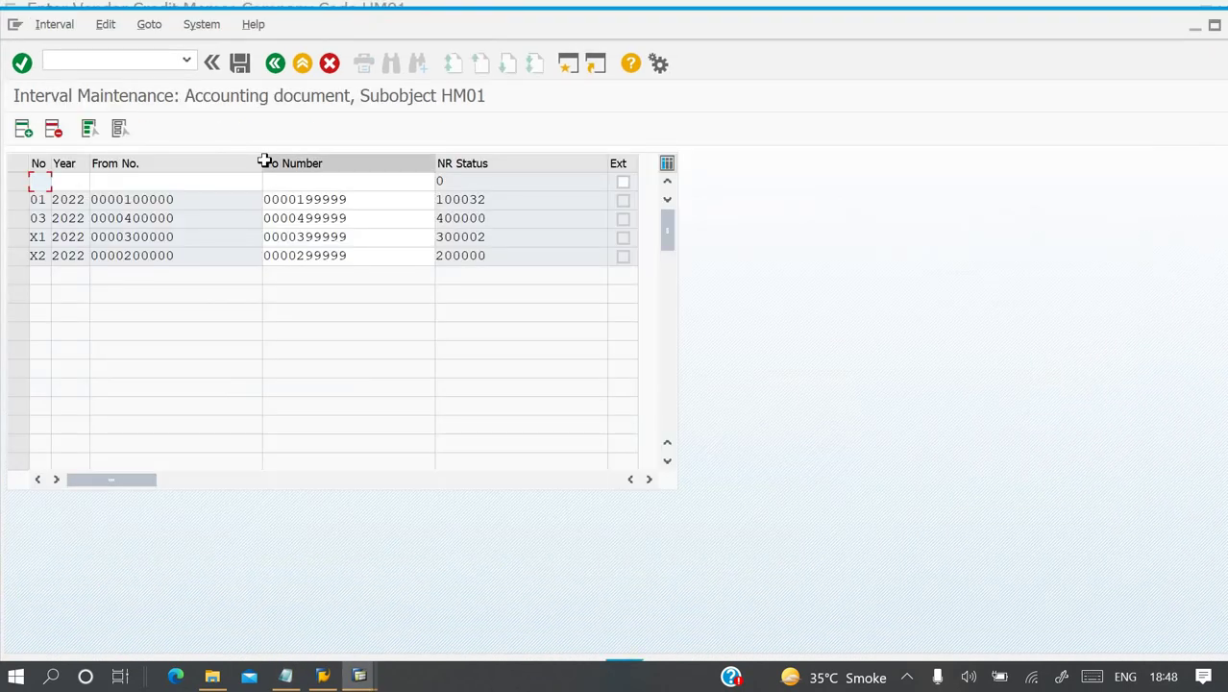
type("18")
type("20220000")
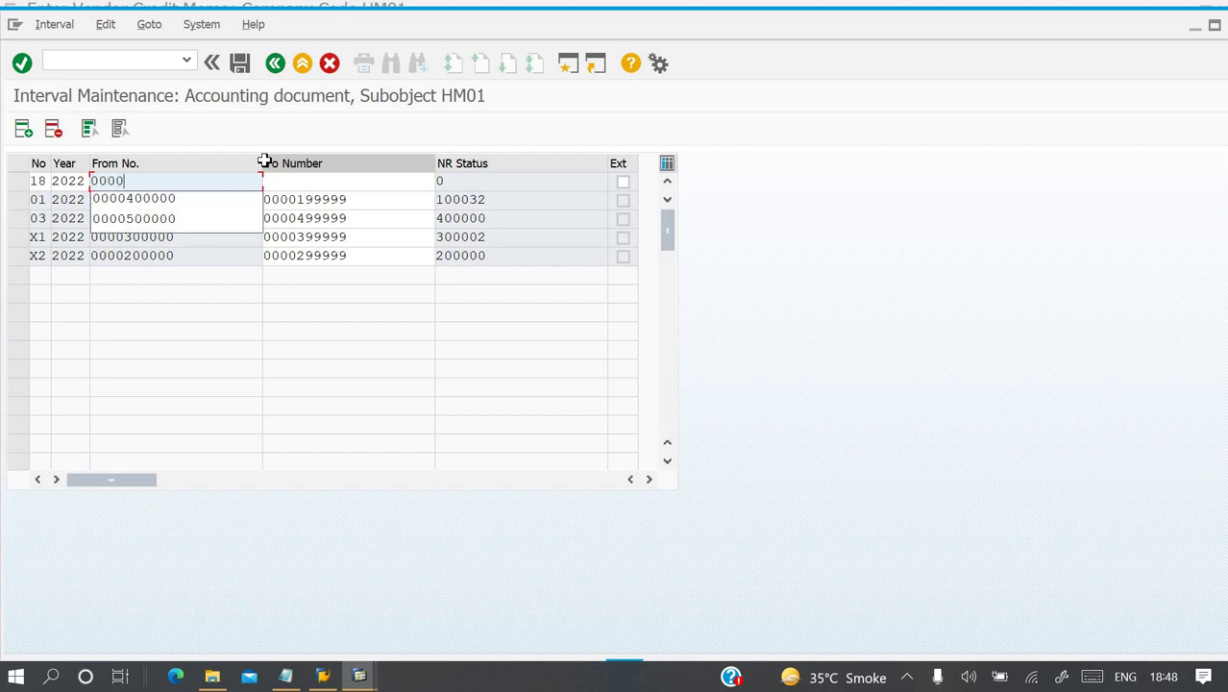
type("500000")
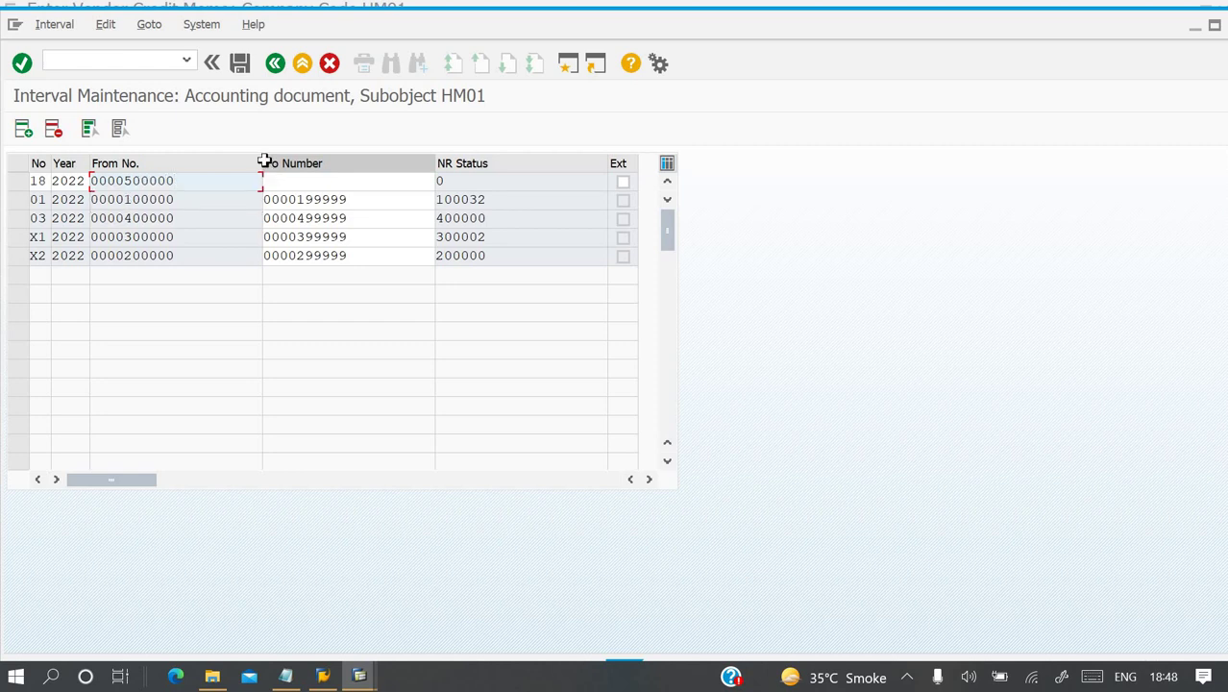
key("Tab")
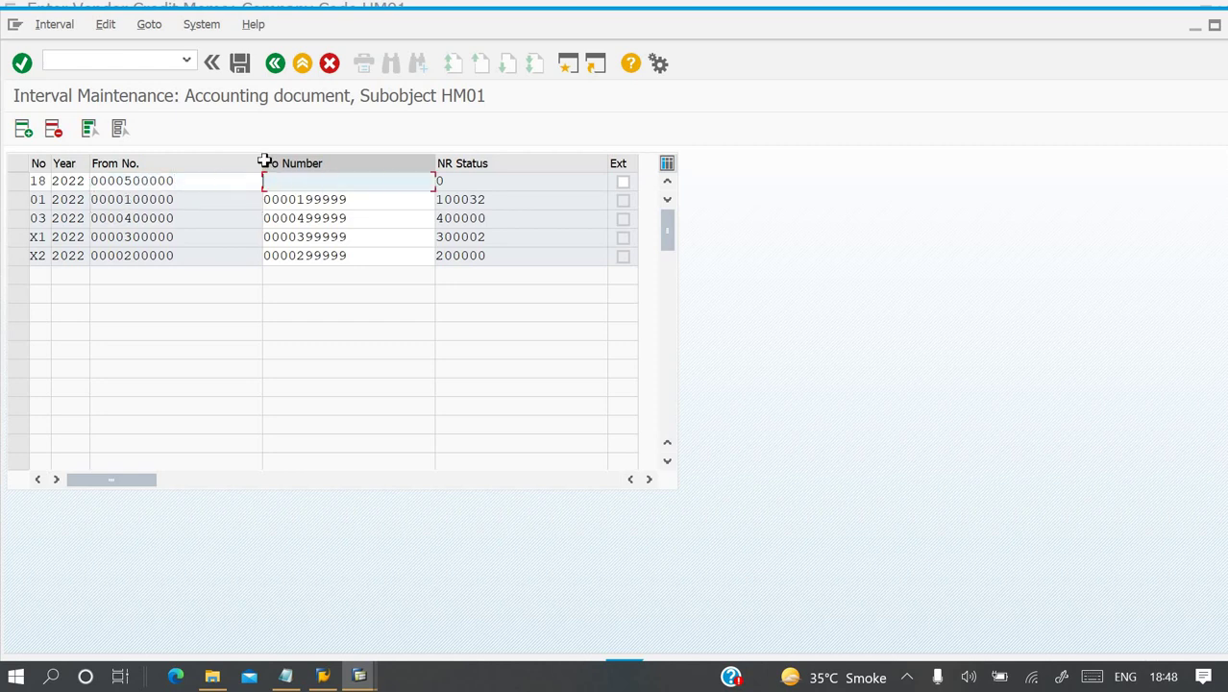
type("0000")
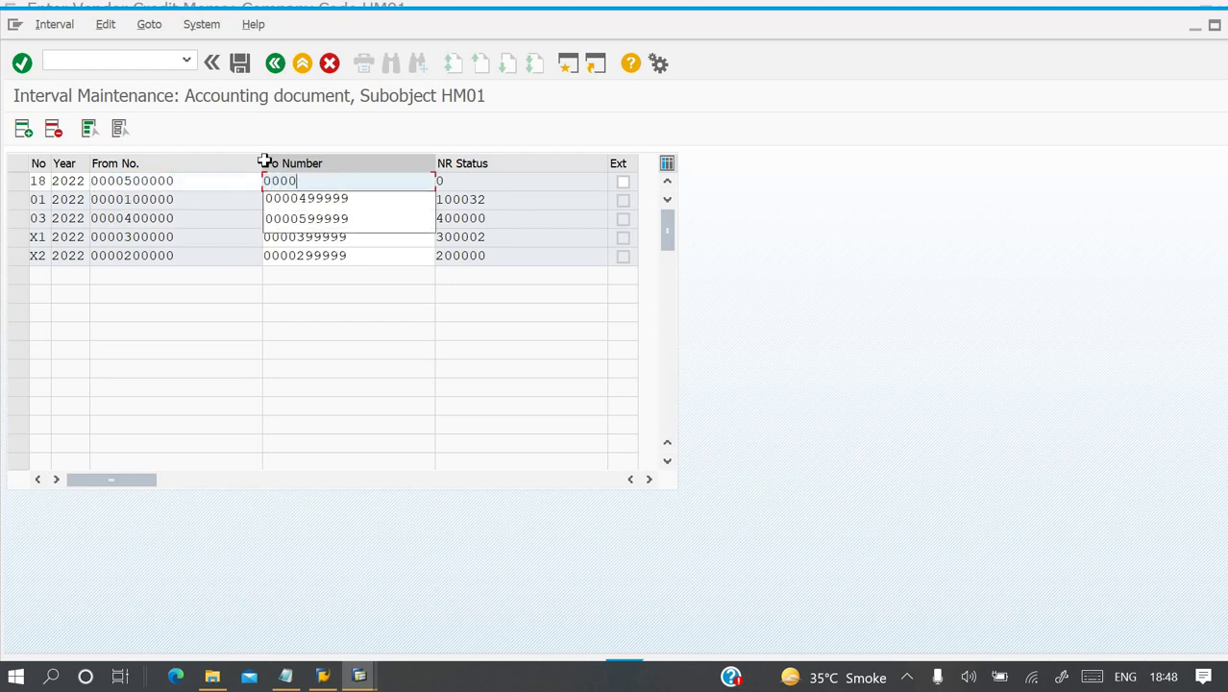
type("599999")
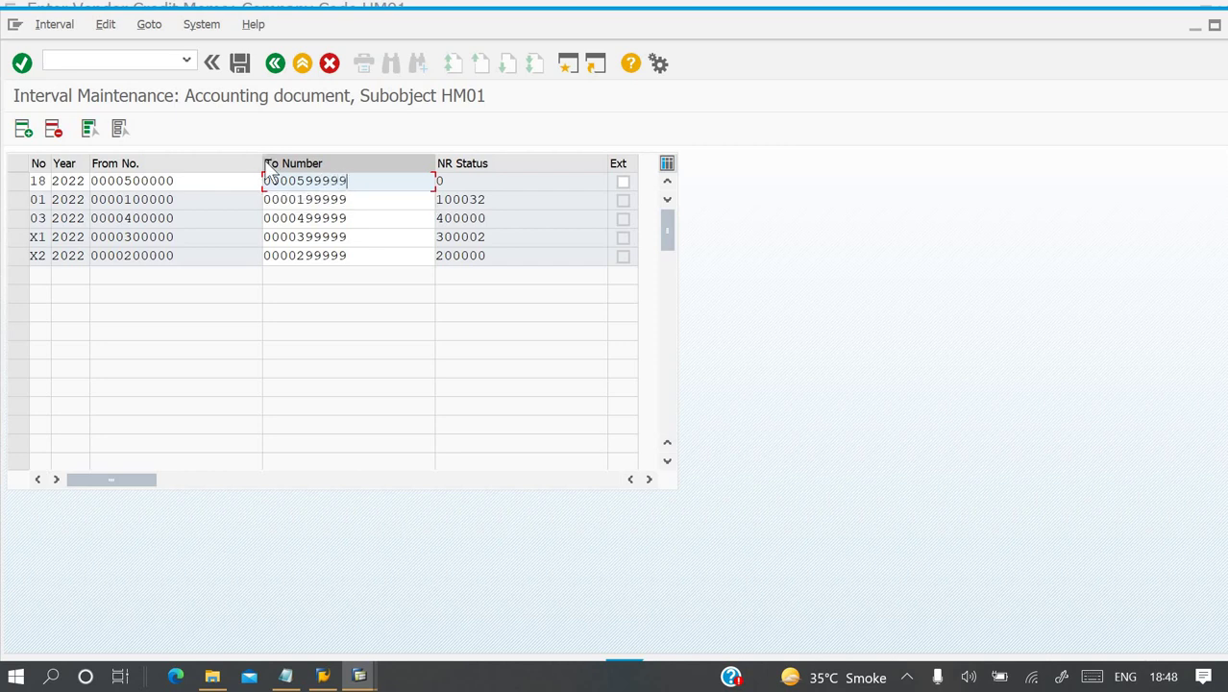
key("ctrl+s")
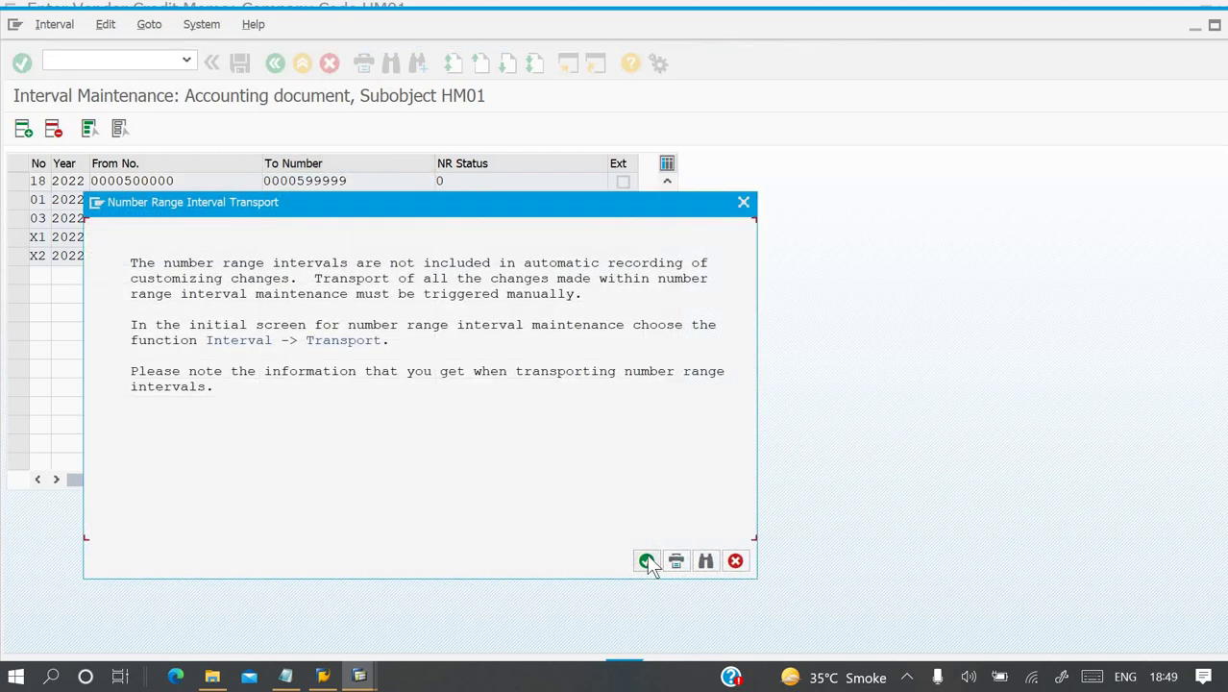
left_click(645, 561)
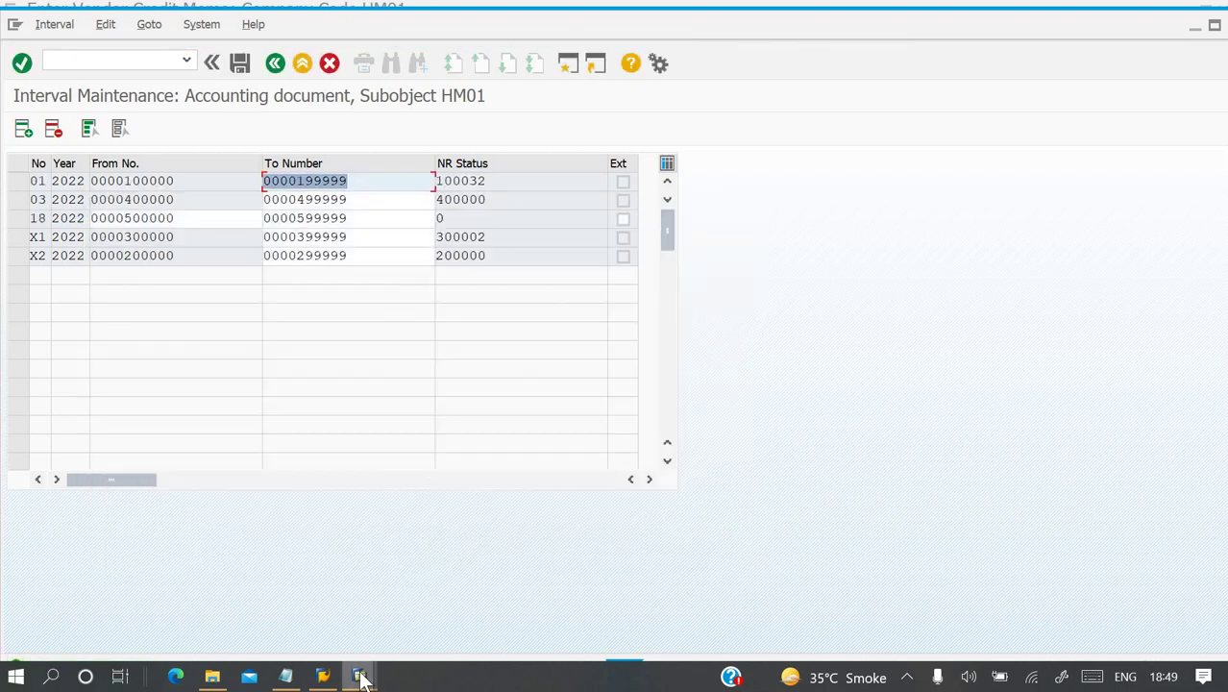
Return to the vendor credit memo for company code HM01, resubmit the entry and post it.
mouse_move(358, 673)
left_click(309, 616)
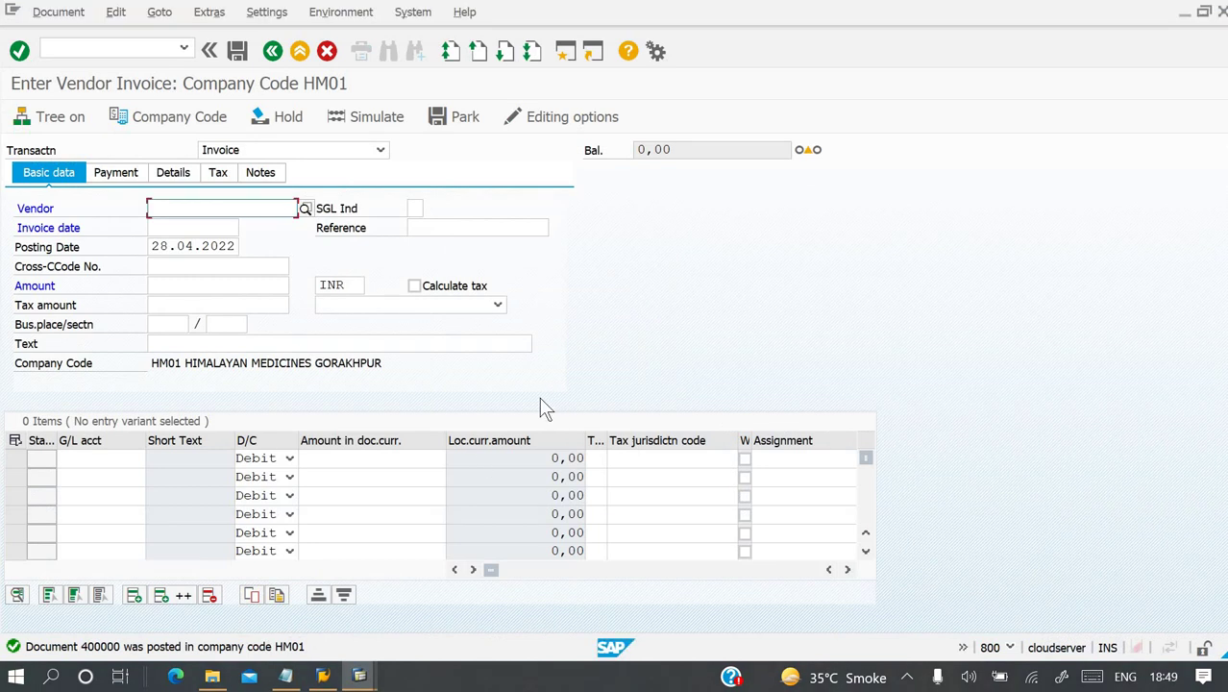
mouse_move(363, 675)
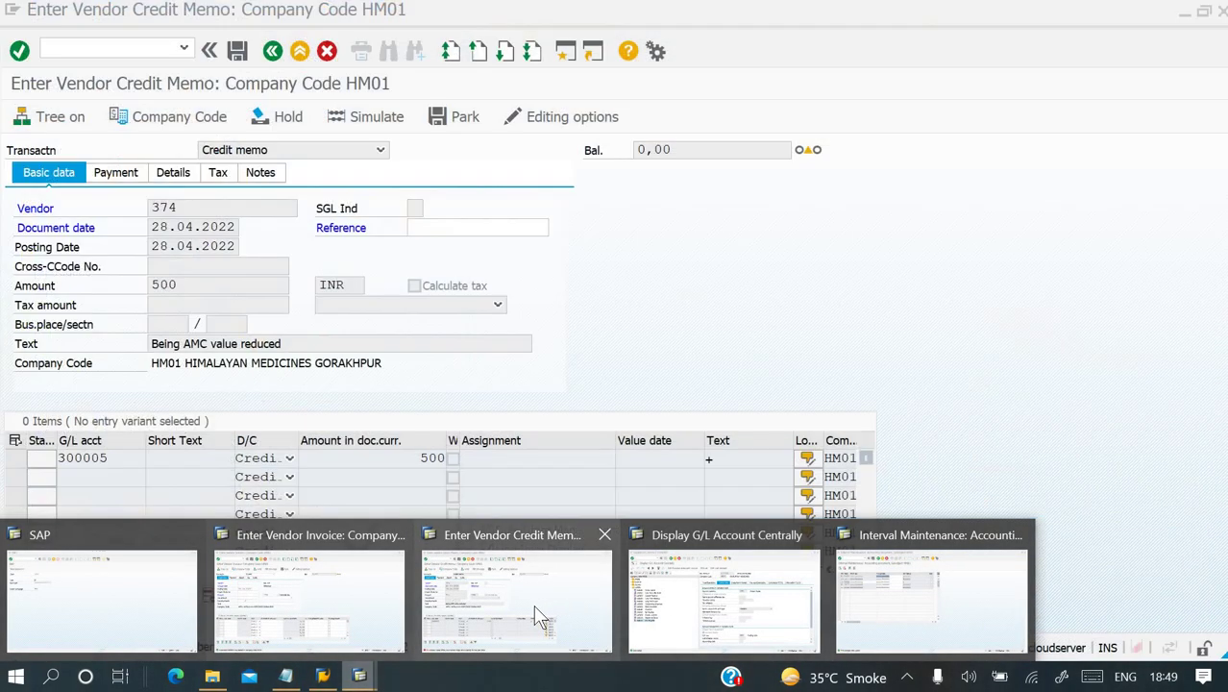
left_click(534, 604)
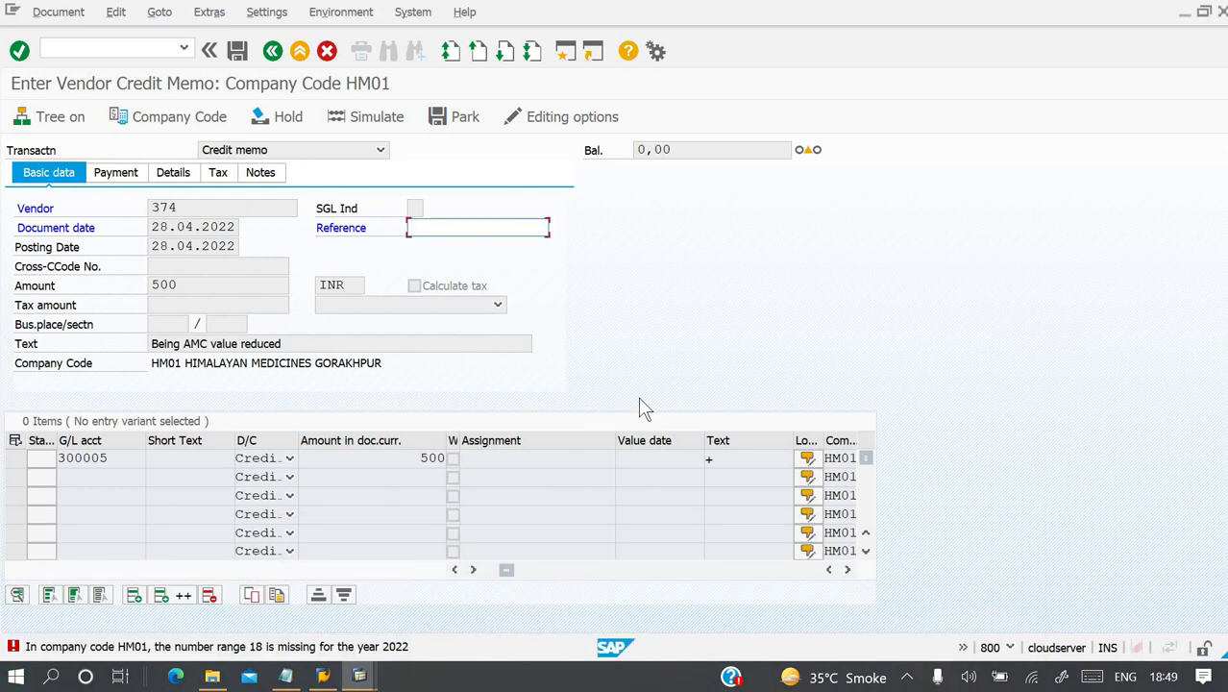
key("Return")
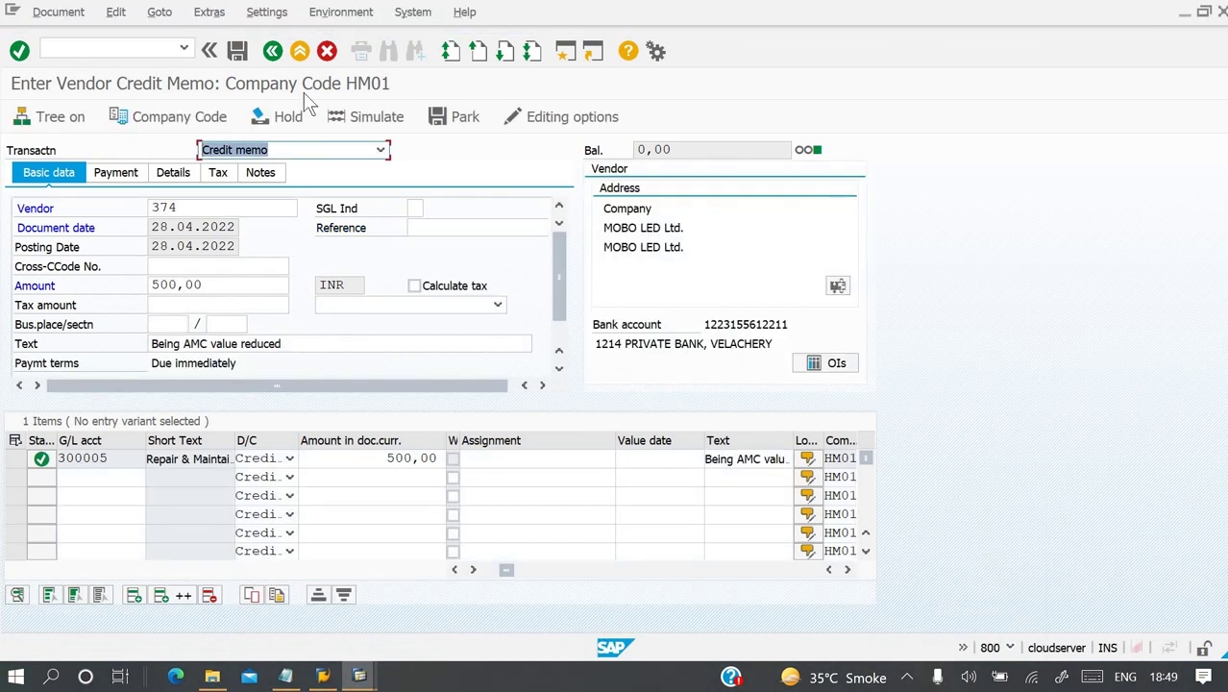
left_click(238, 50)
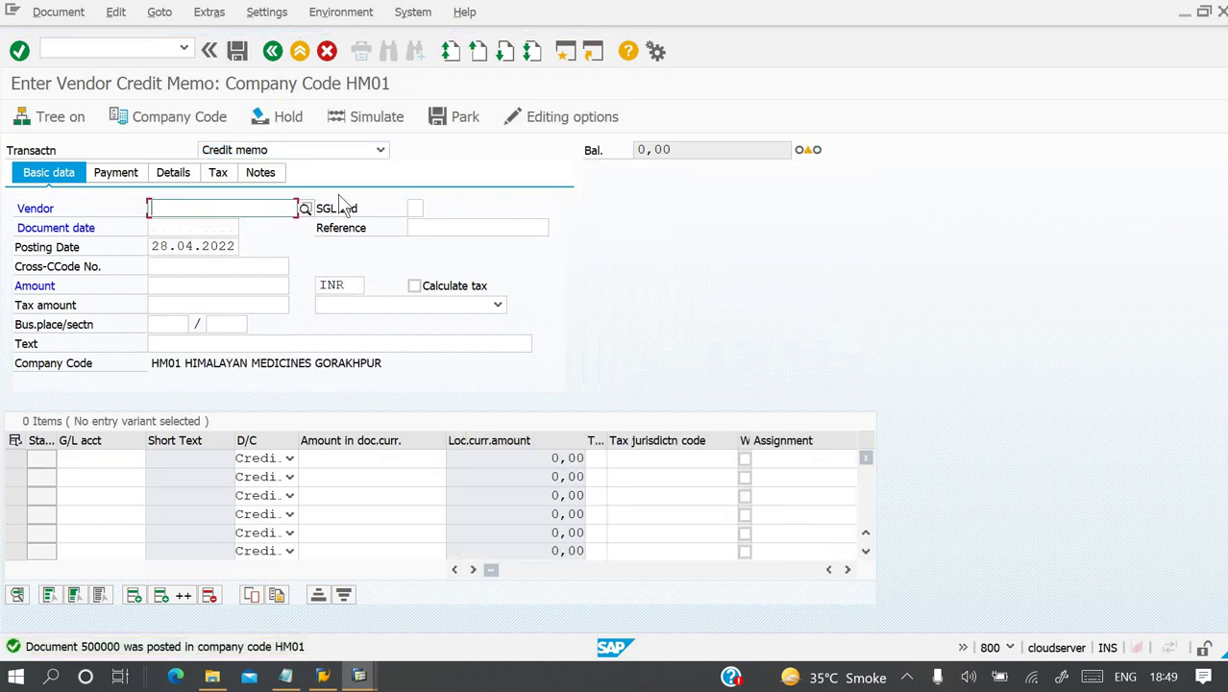
Run the vendor line item report FBL1N for the MOBO LED Ltd. vendor's open items at 28.04.2022 in company code HM01.
left_click(82, 50)
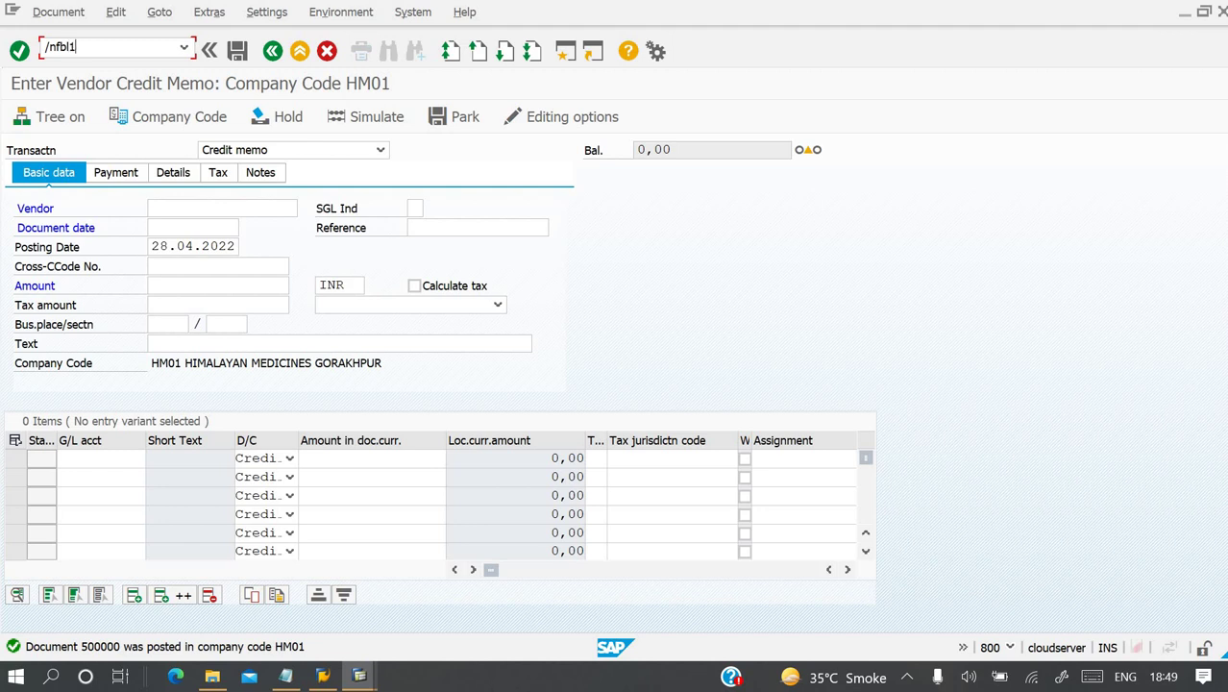
key("Return")
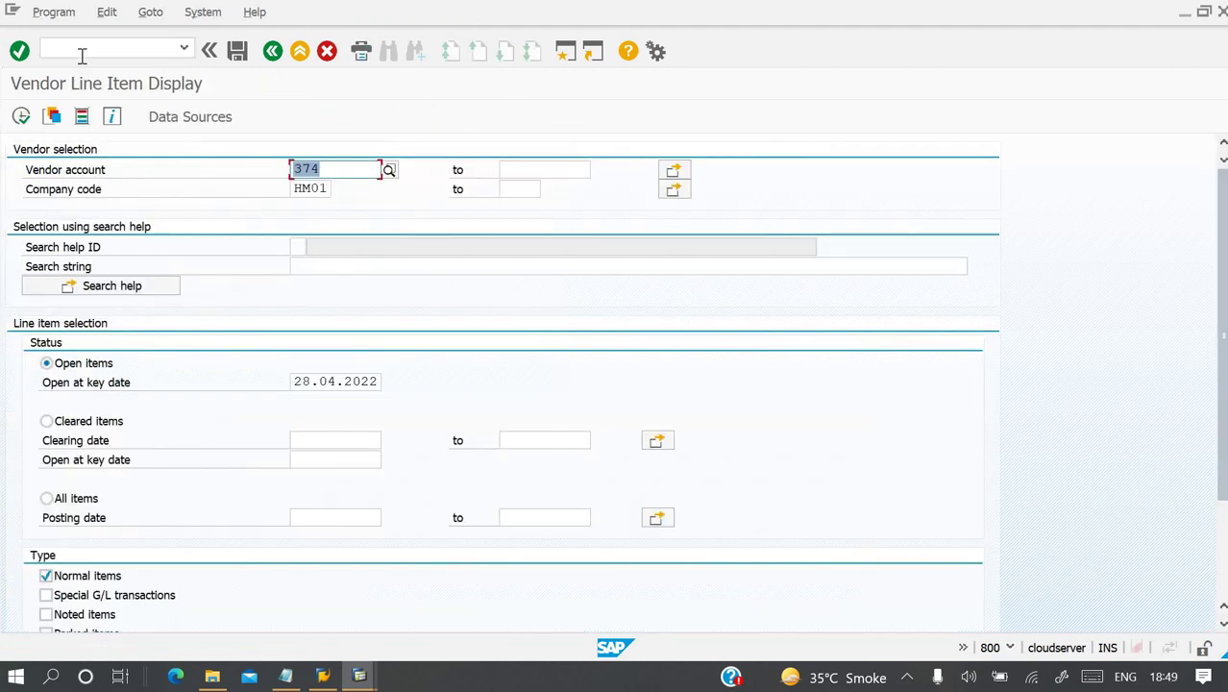
left_click(21, 116)
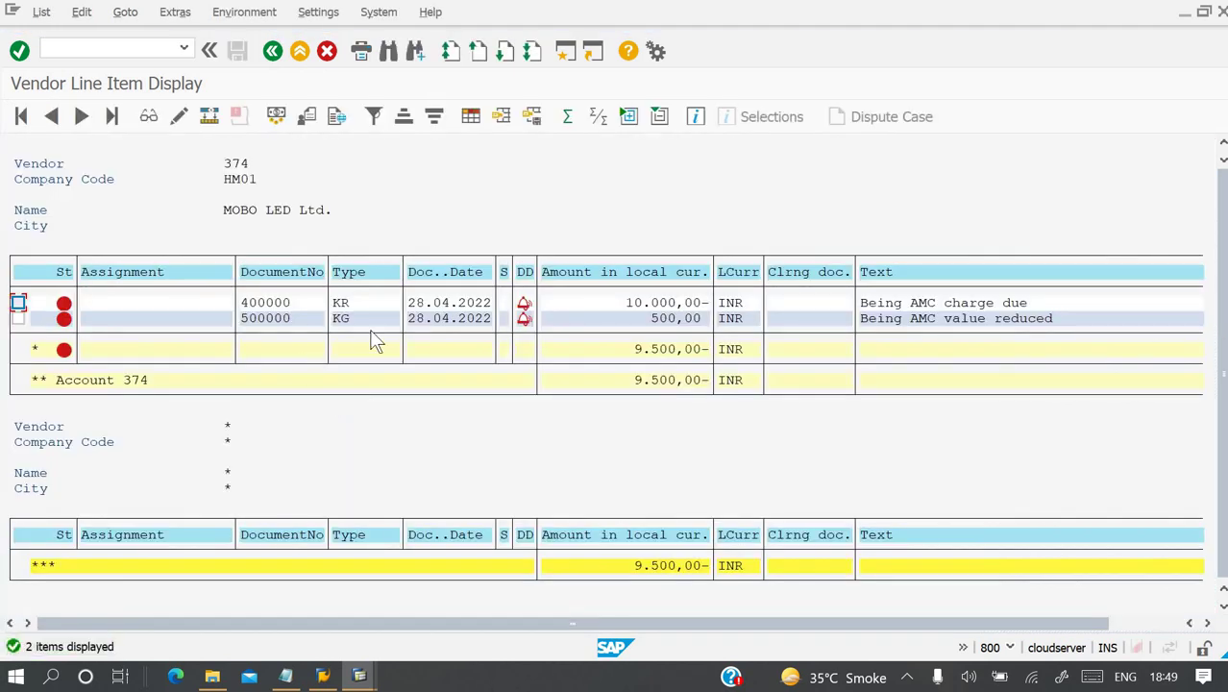
Open the KG credit memo line item, view its whole document, and return to the report's selection screen.
left_click(377, 322)
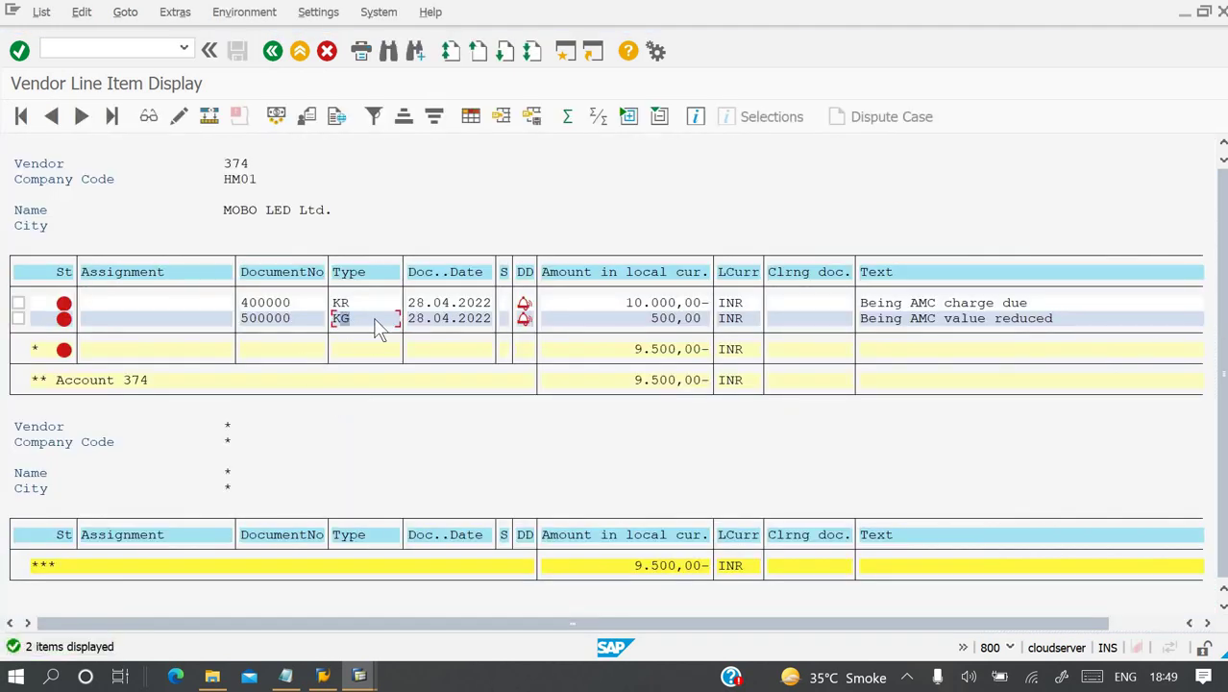
double_click(369, 317)
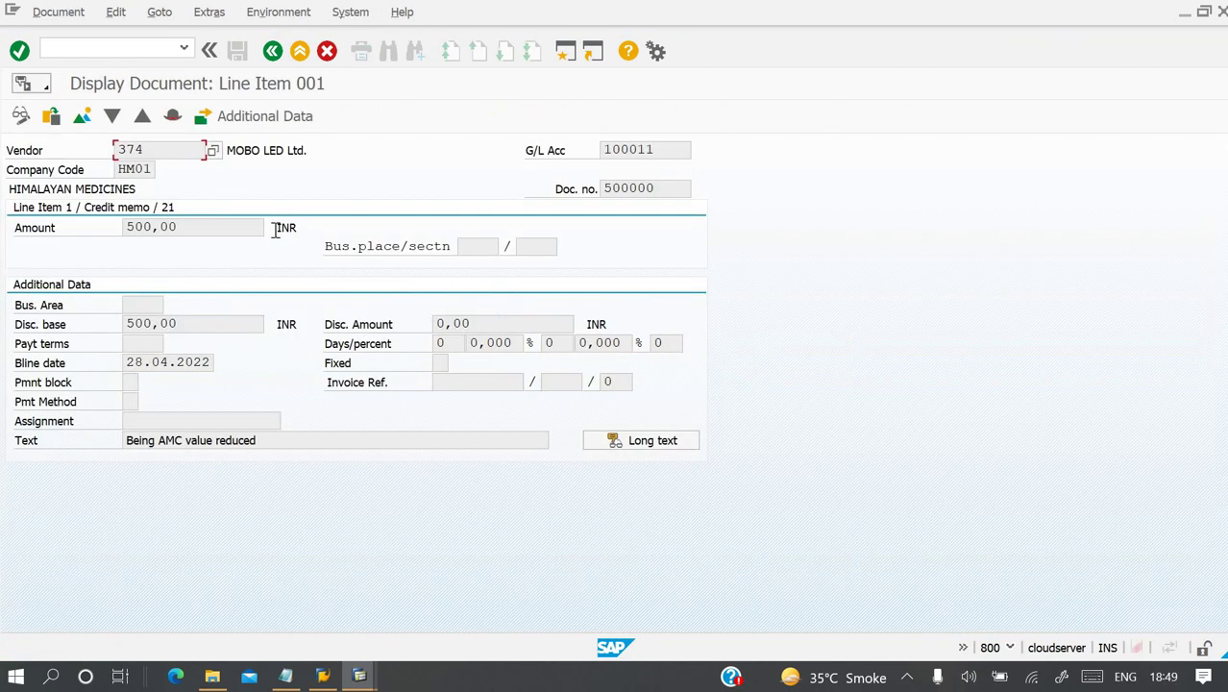
left_click(82, 116)
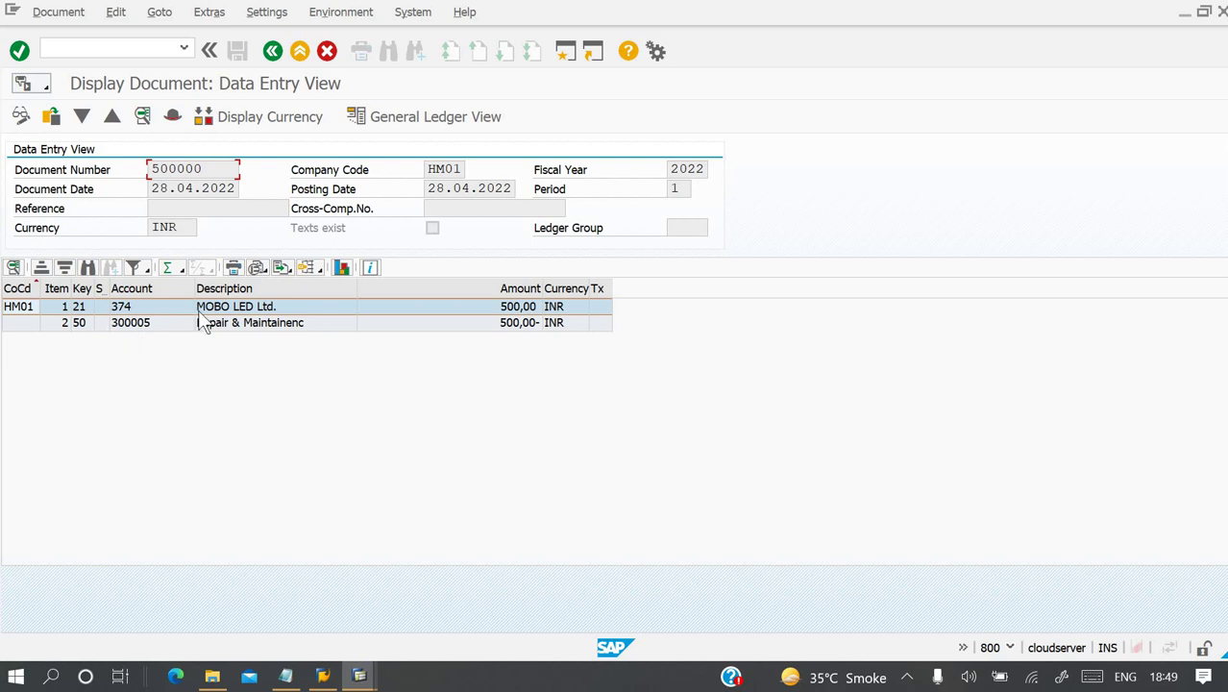
key("F3")
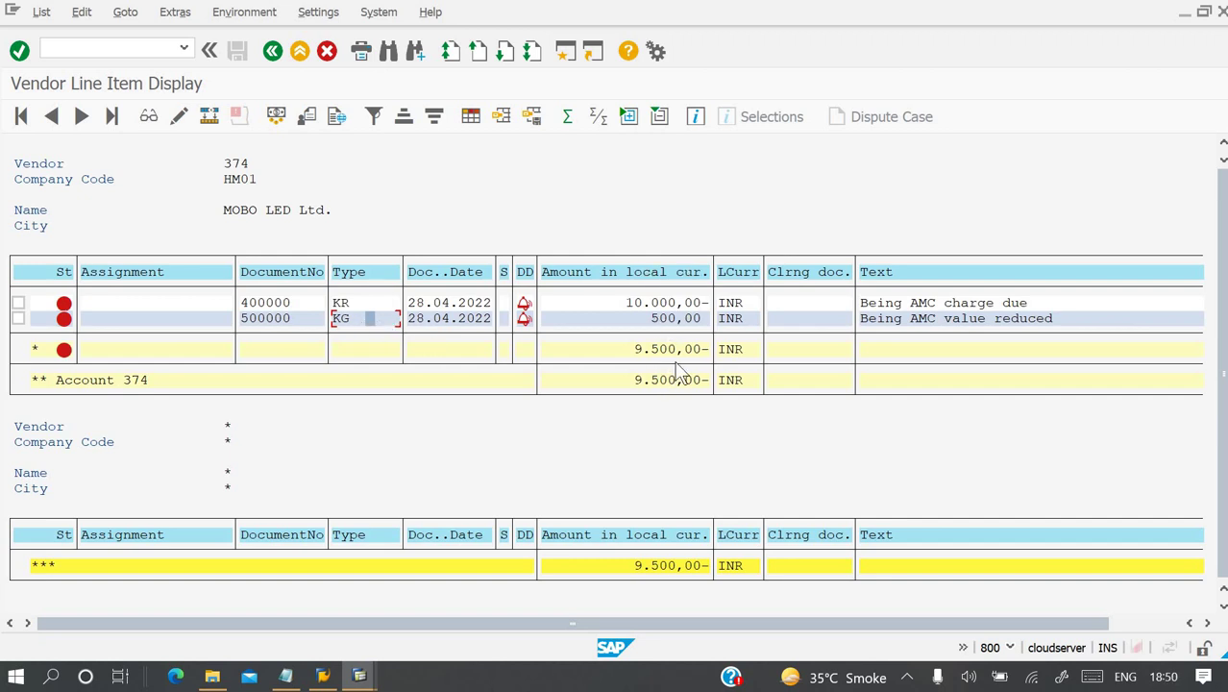
key("F3")
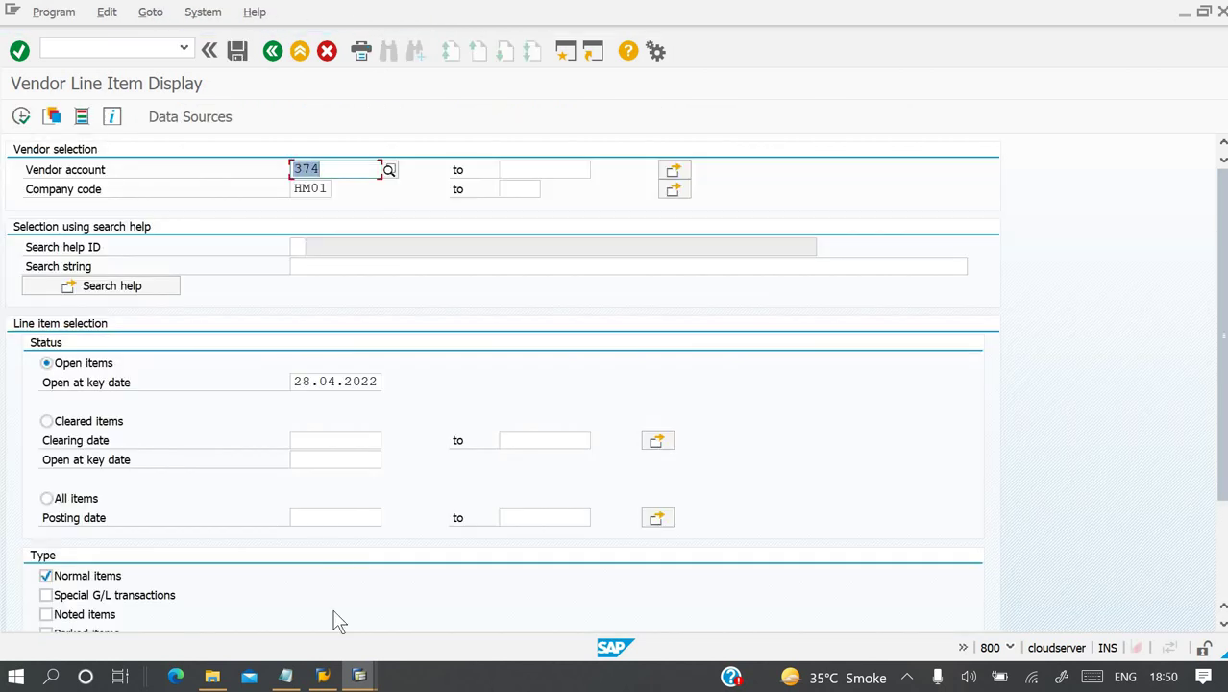
Switch to the AP-1.txt notes in Notepad and insert the item "12. Vendor Final Payment" above the Check Report line.
mouse_move(357, 676)
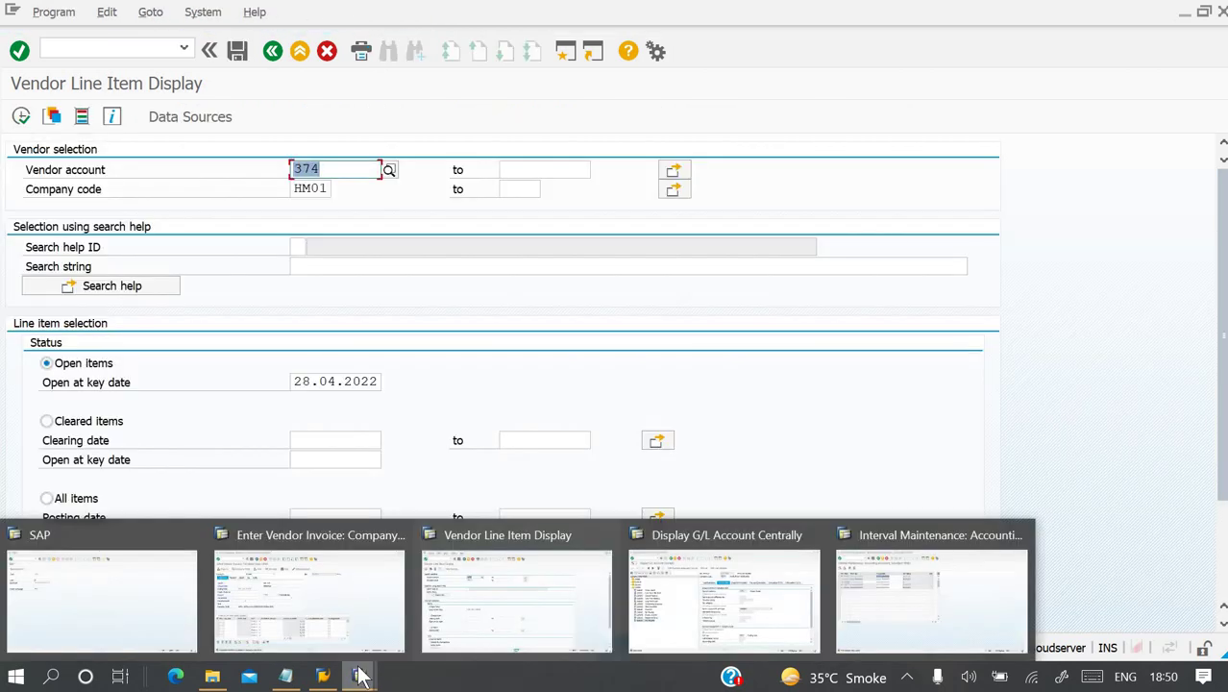
left_click(285, 675)
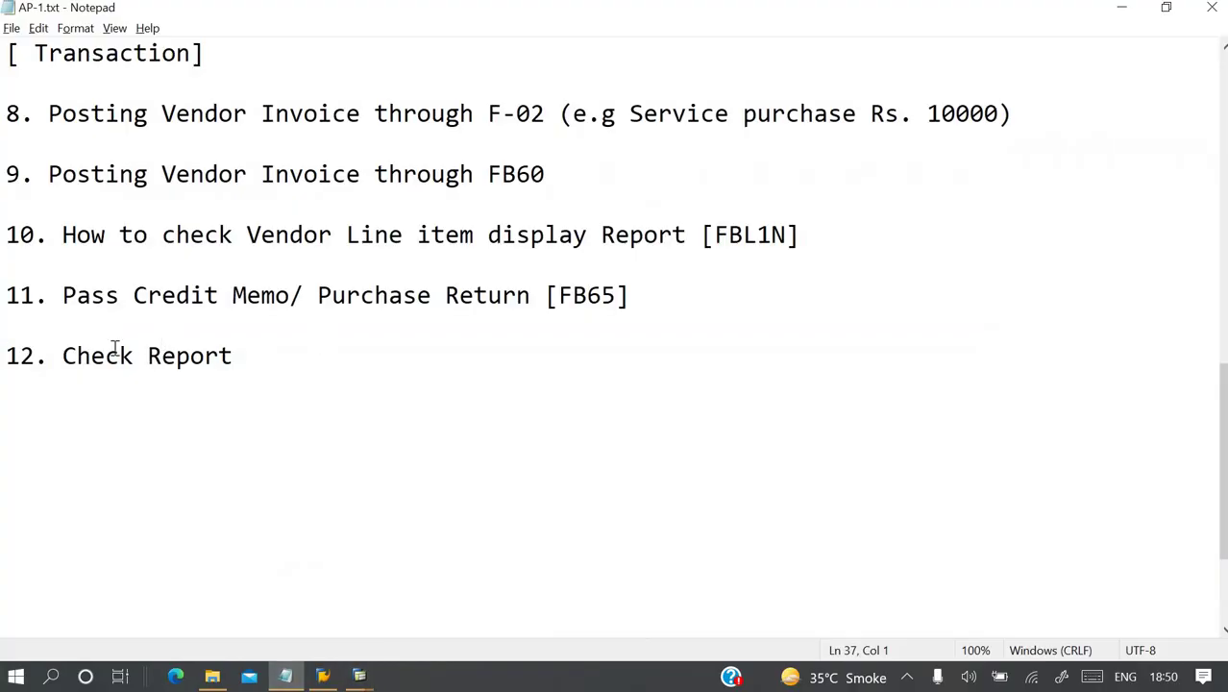
left_click(64, 362)
key("Up")
key("Down")
key("Down")
key("Up")
key("Return")
key("Return")
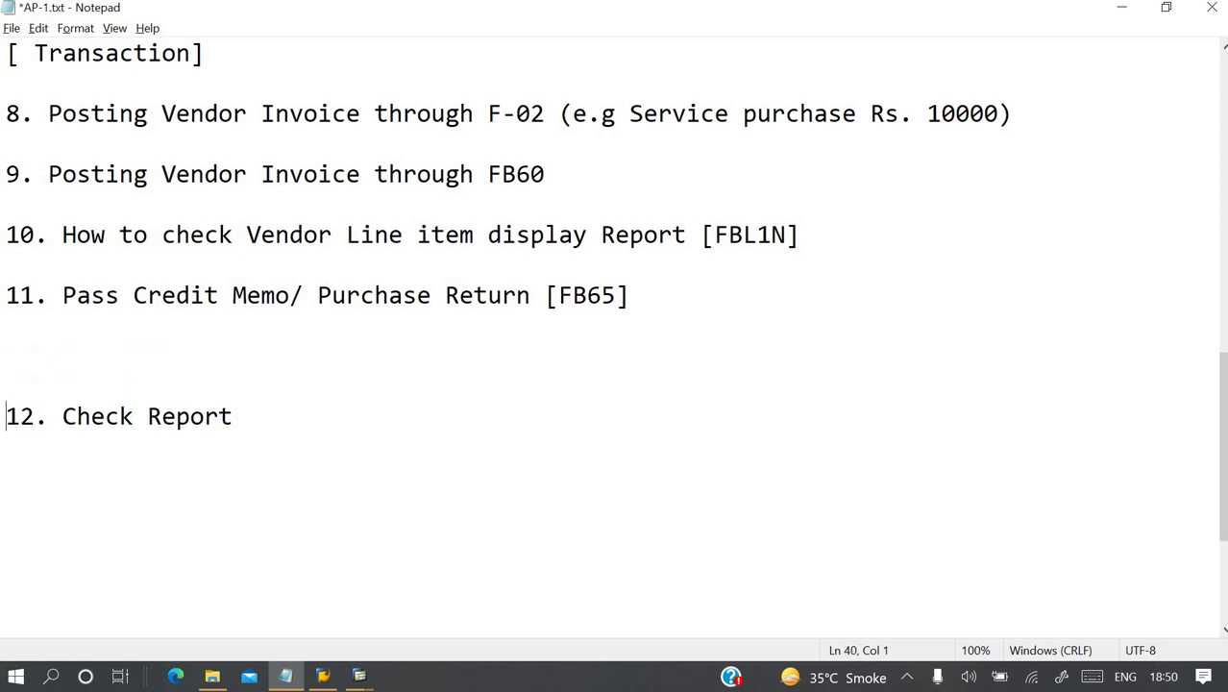
key("Up")
type("12")
key("Down")
key("BackSpace")
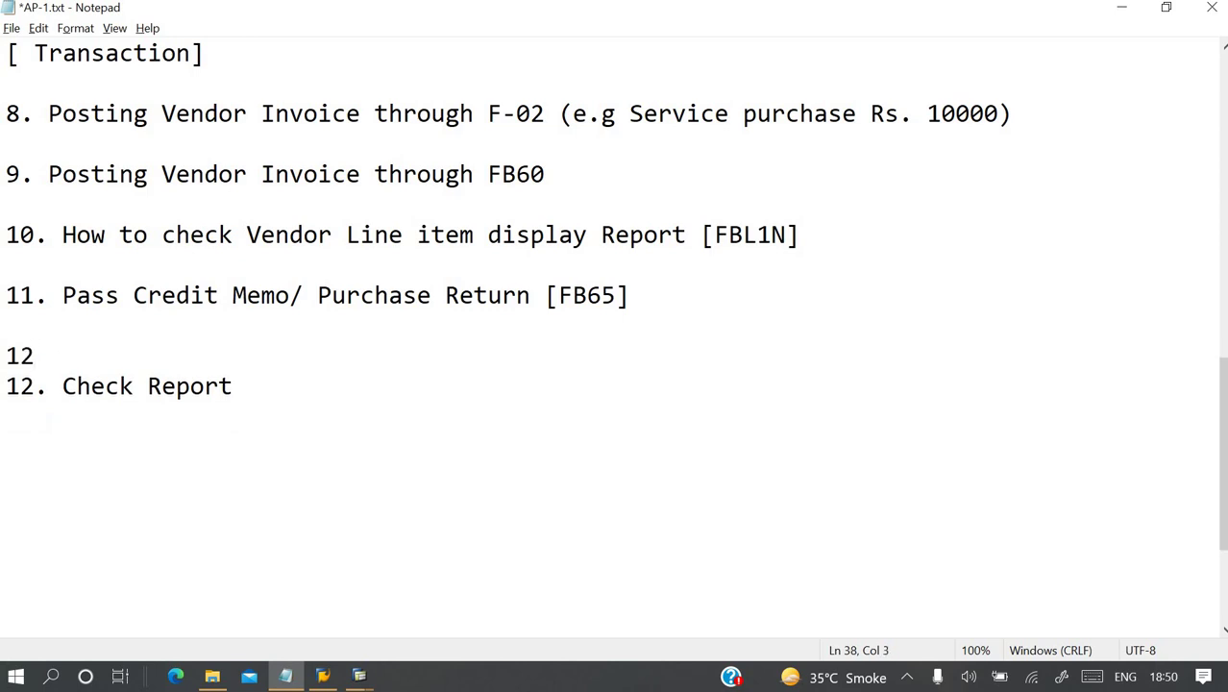
type(". Vendor Payme")
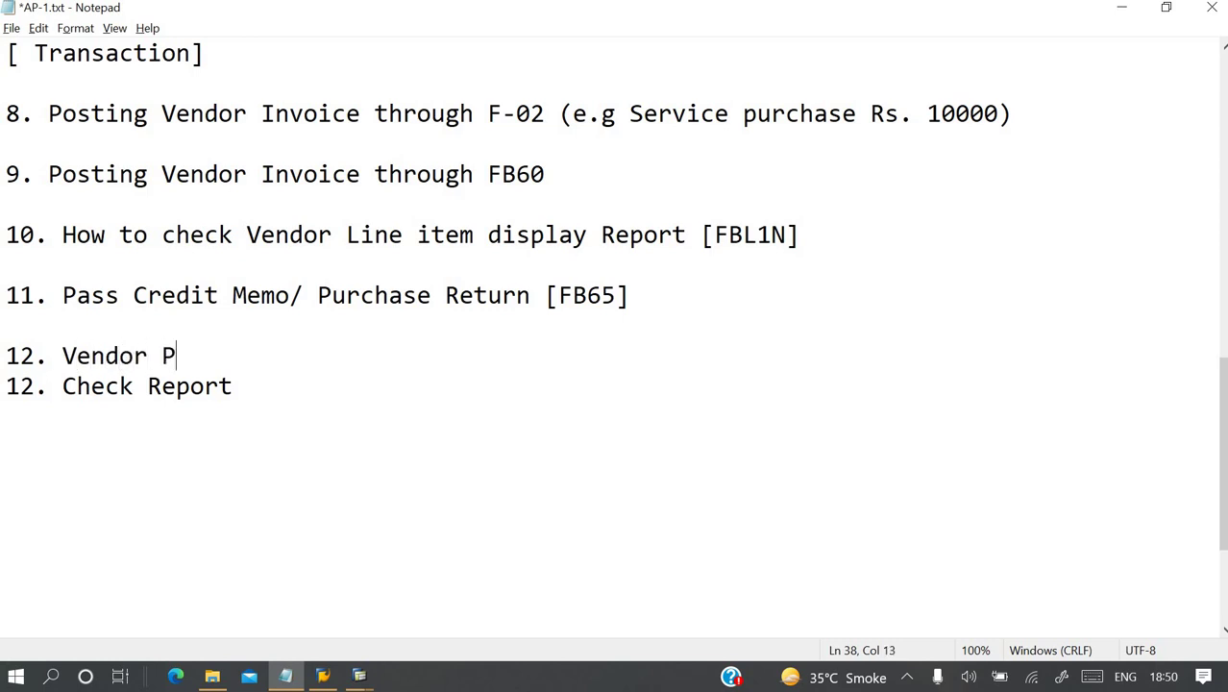
key("BackSpace")
key("BackSpace")
key("BackSpace")
key("BackSpace")
key("BackSpace")
type("Final")
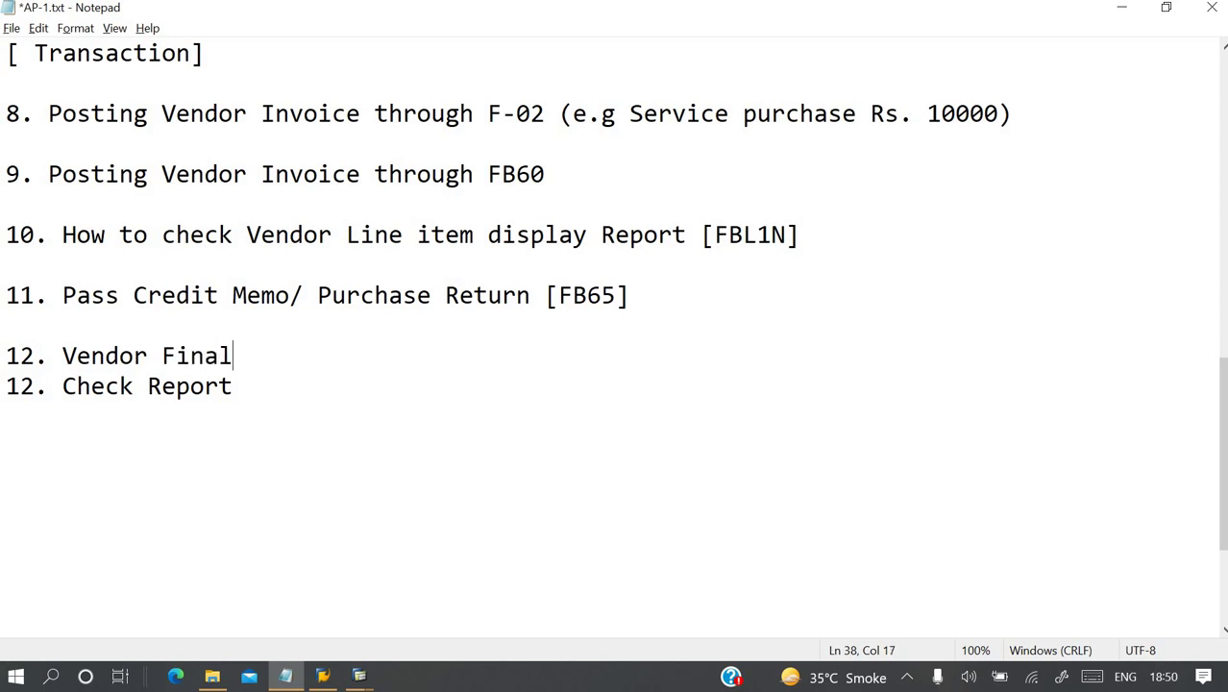
type(" Payment")
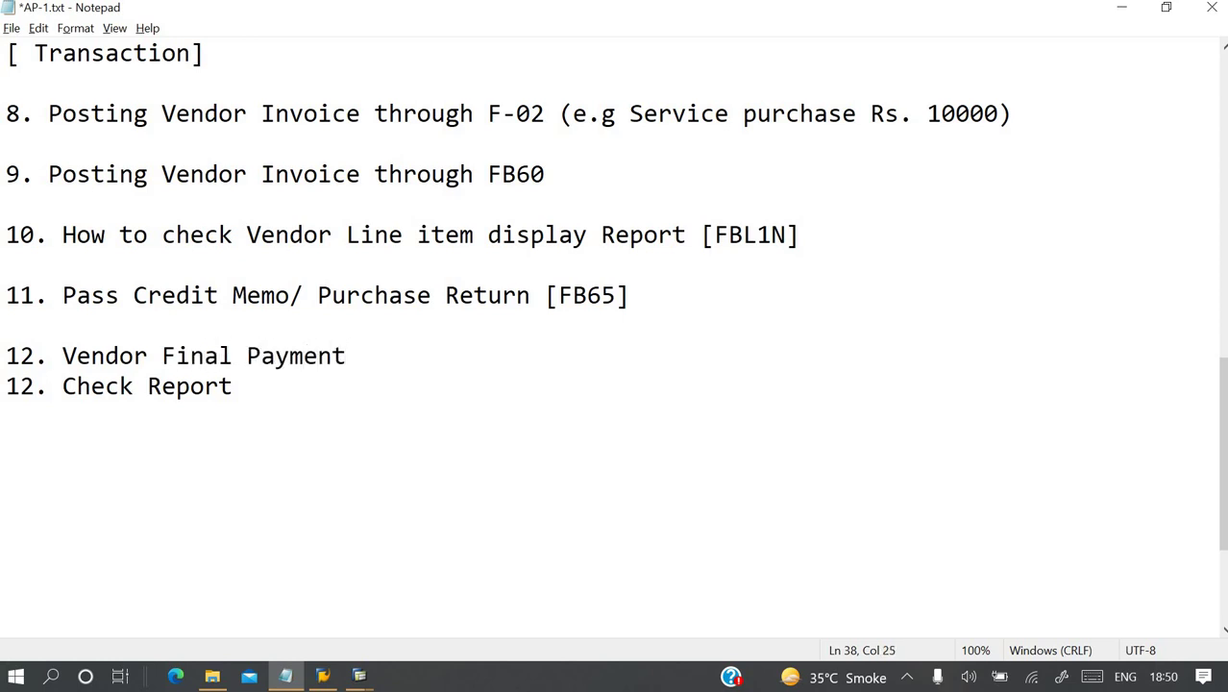
Separate the Check Report item with a blank line and renumber it as 13.
key("Return")
key("Down")
key("Right")
key("Right")
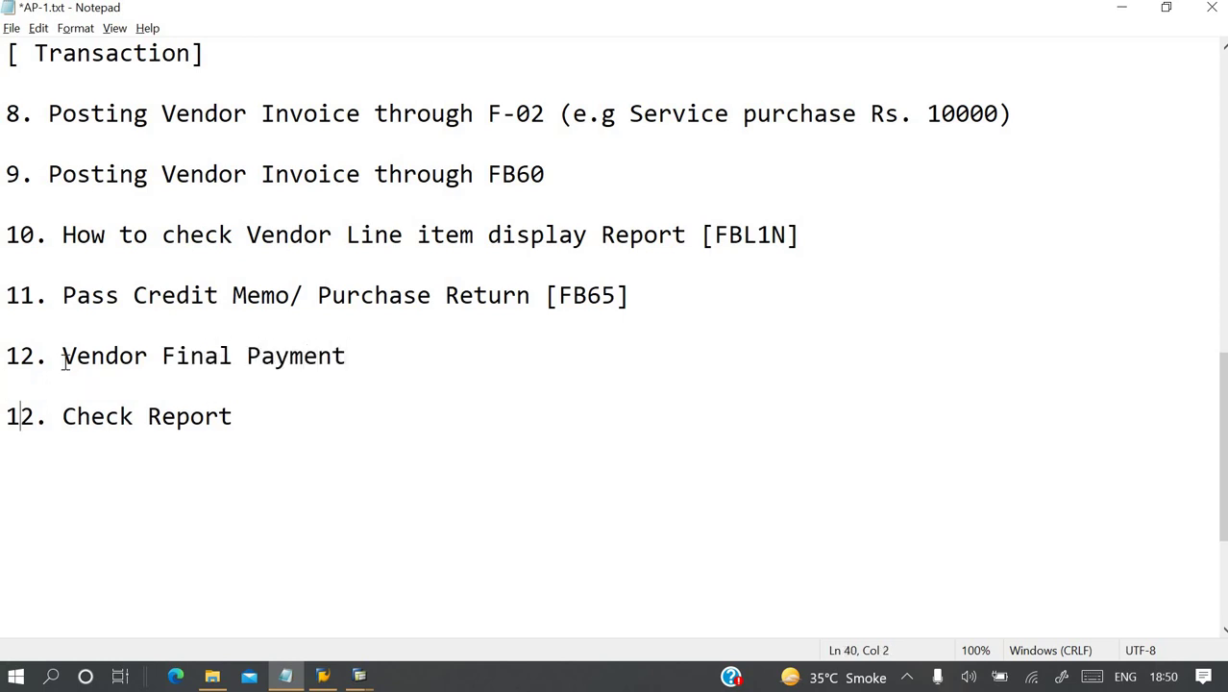
key("BackSpace")
type("3")
Append the transaction code "[F-53]" to the Vendor Final Payment item.
key("End")
key("Up")
key("Up")
key("End")
type("{")
key("BackSpace")
type("{")
key("BackSpace")
type("[F-")
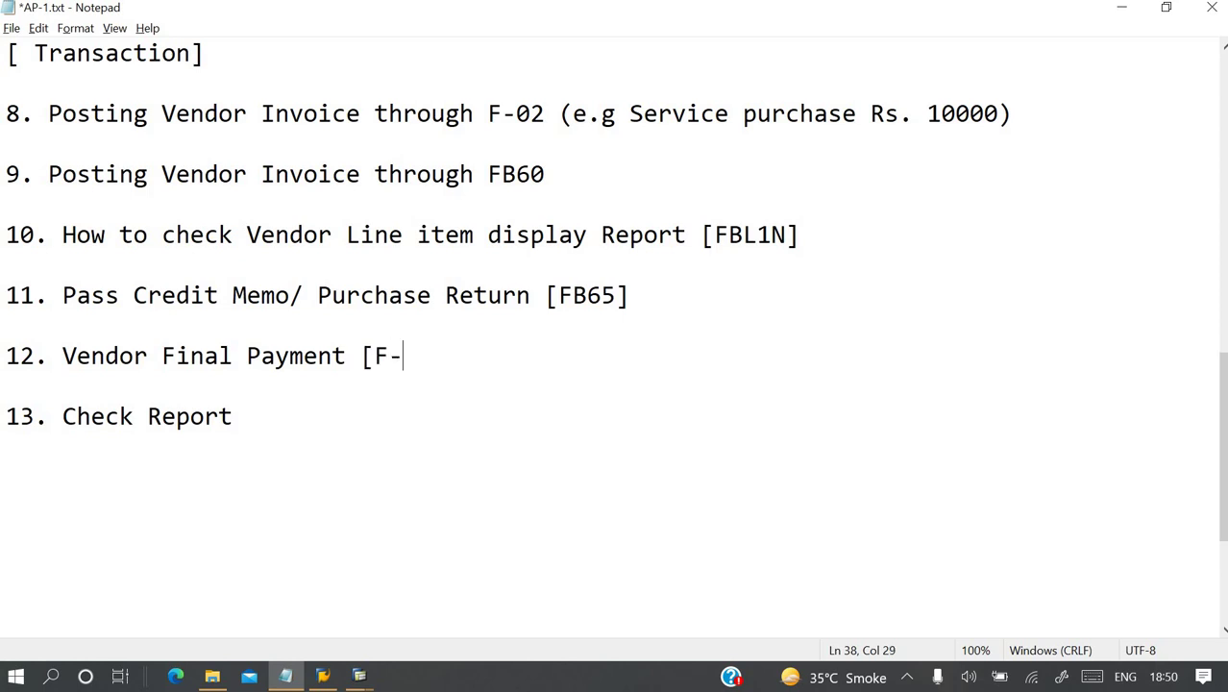
type("53]")
Switch back to SAP, open the outgoing payment transaction F-53 and set the document date to 28.04.2022.
left_click(359, 675)
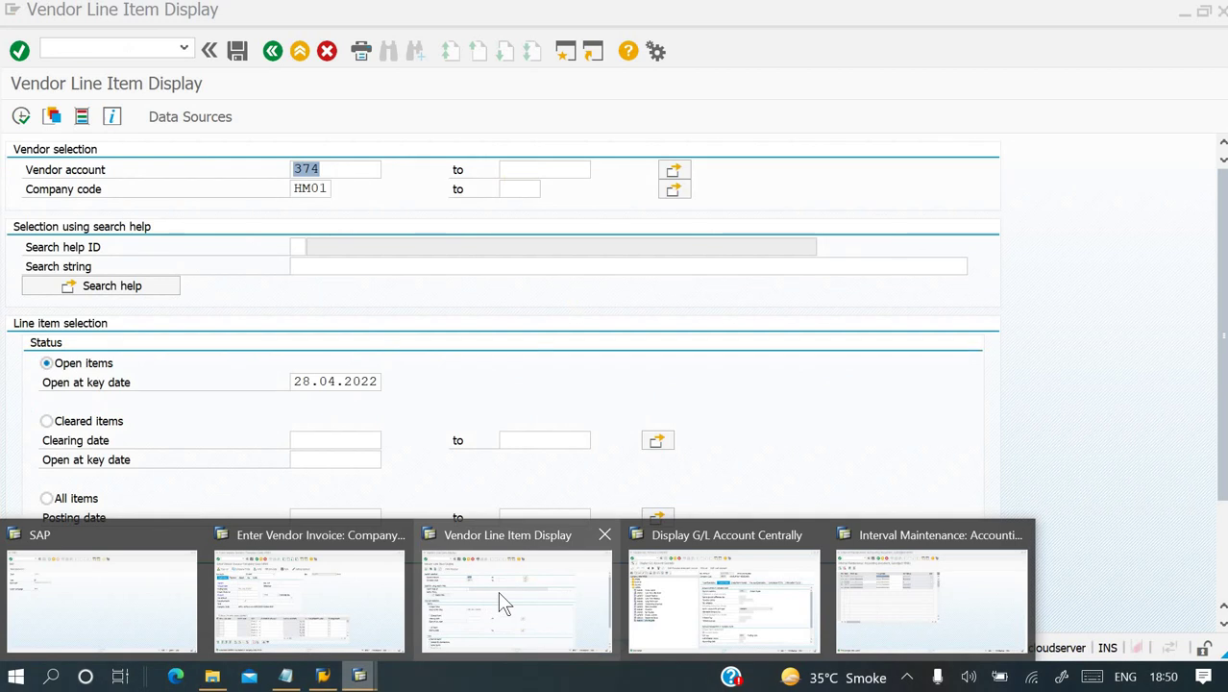
left_click(498, 591)
left_click(114, 45)
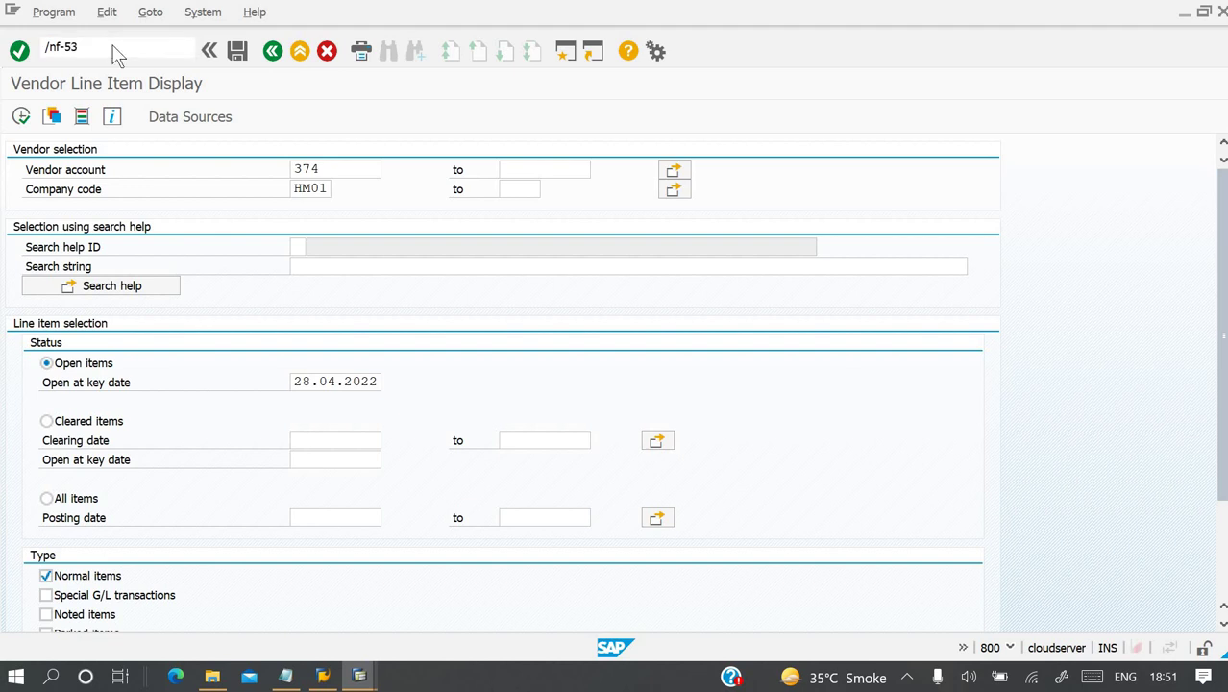
key("Return")
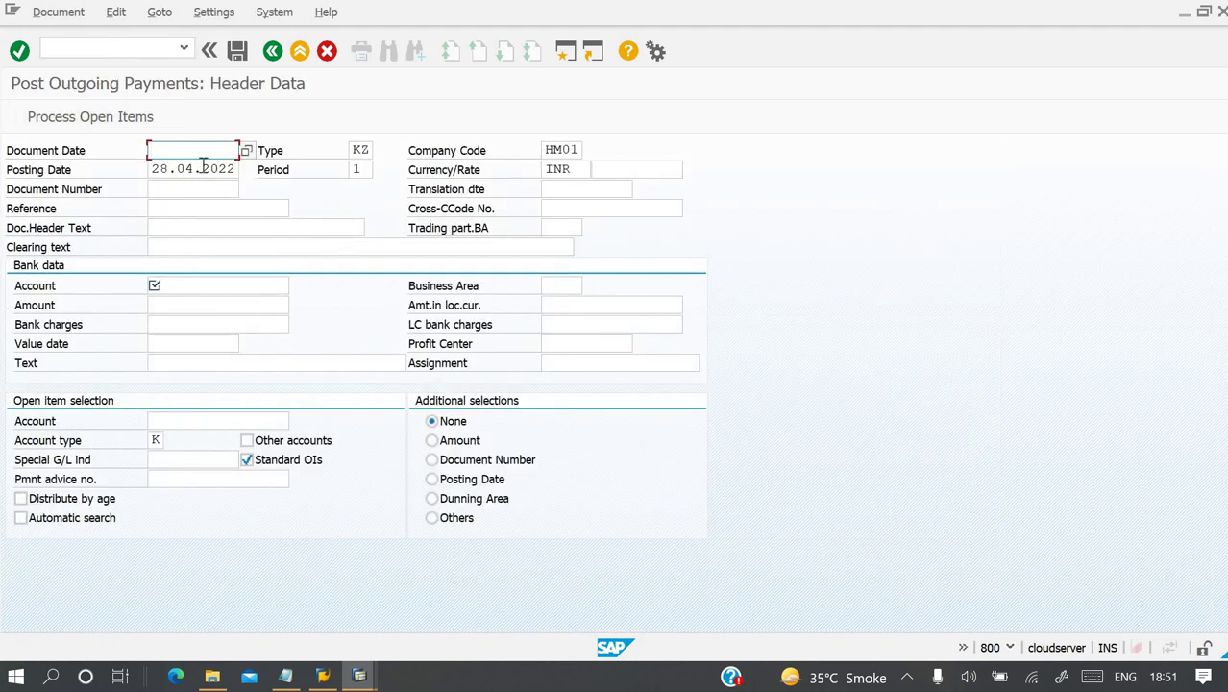
type("28.04.2022")
key("Tab")
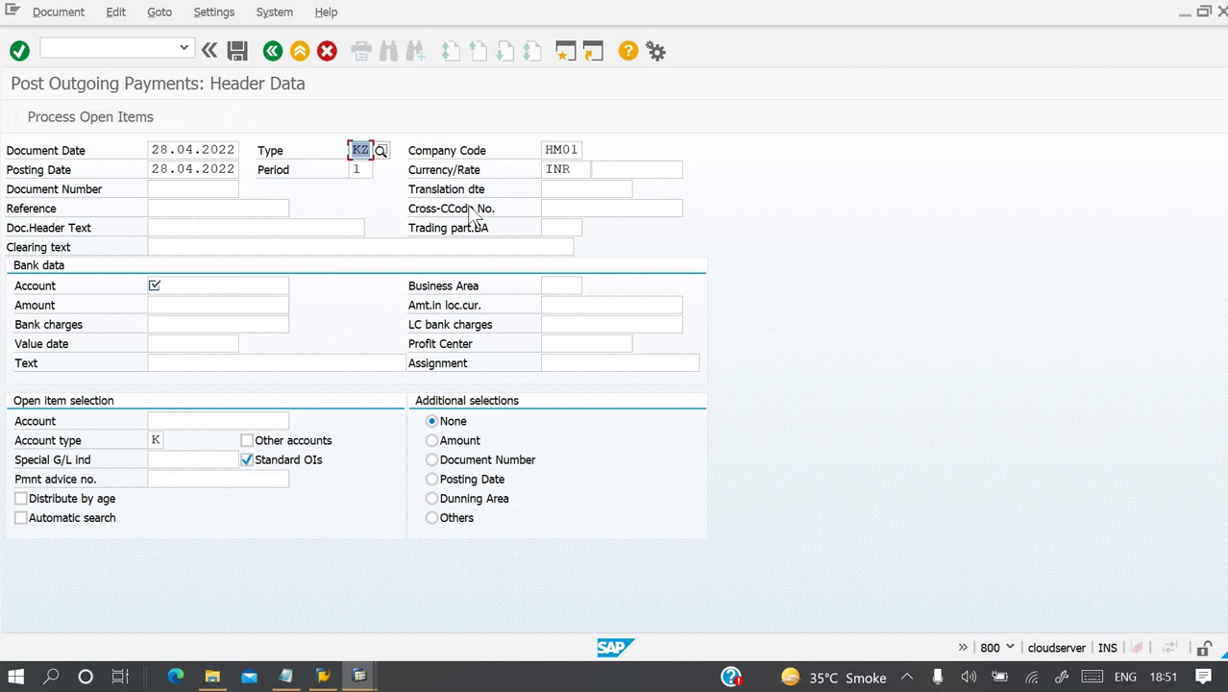
key("Tab")
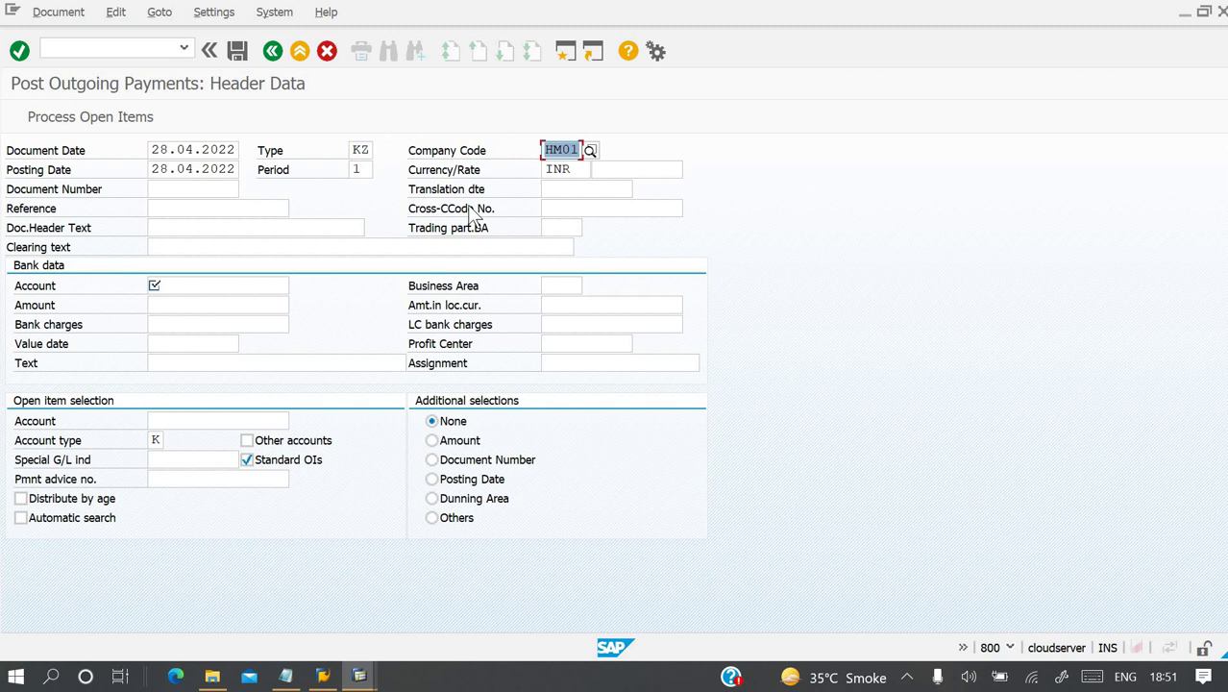
Enter "vendor payment" as the document header text of the outgoing payment.
key("Tab")
key("Tab")
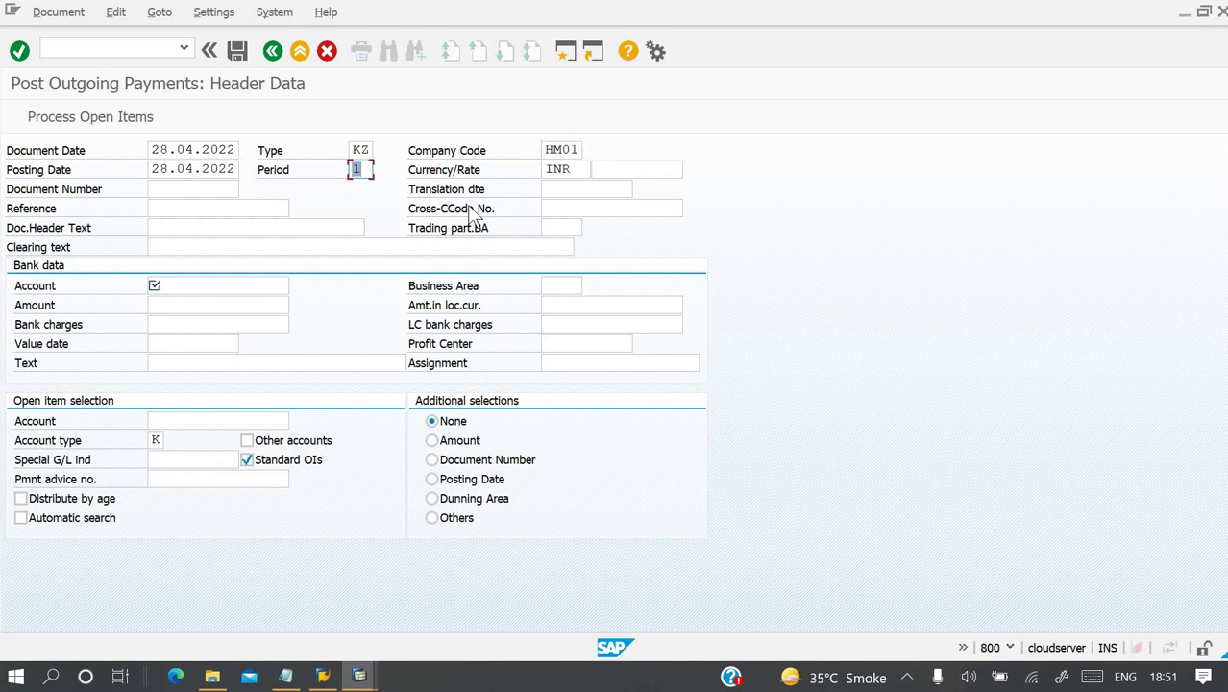
key("Tab")
key("Tab")
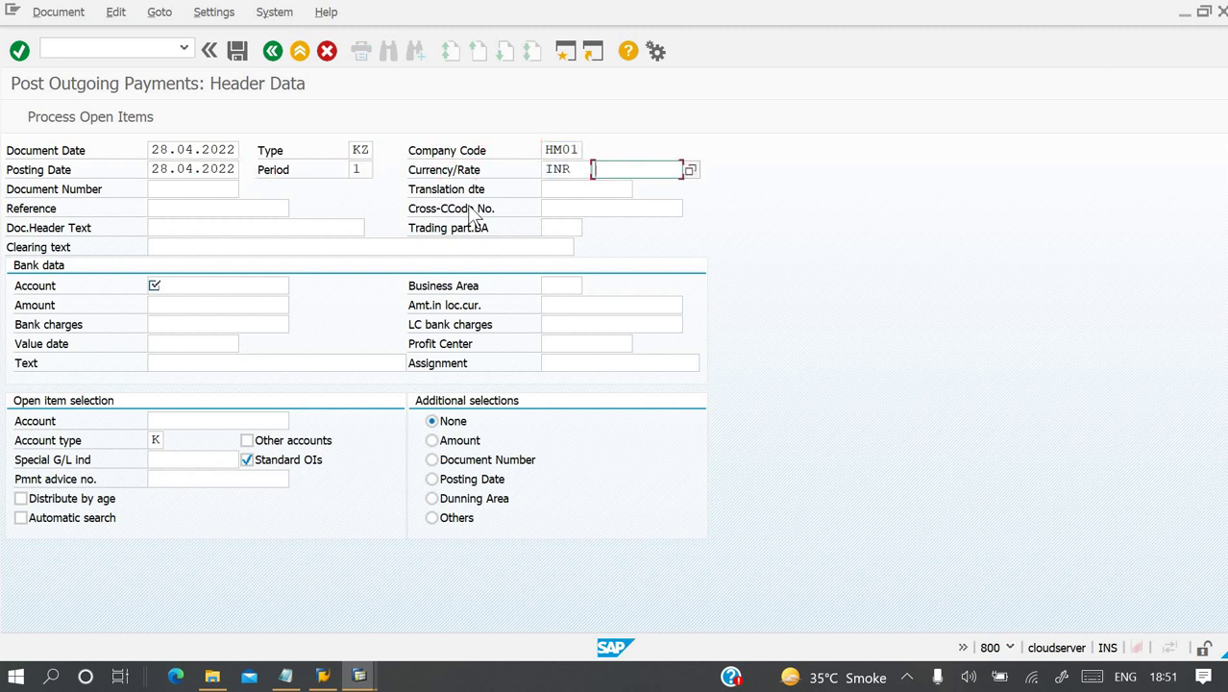
key("Tab")
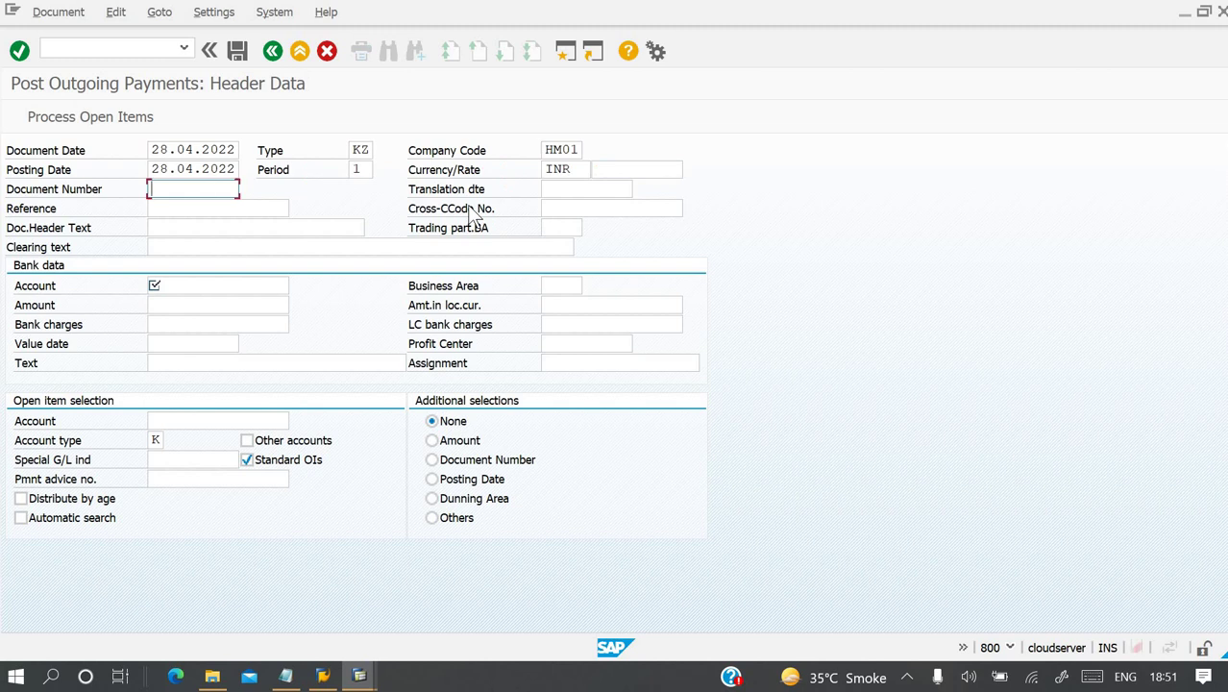
key("Tab")
key("Tab")
key("Tab")
key("Tab")
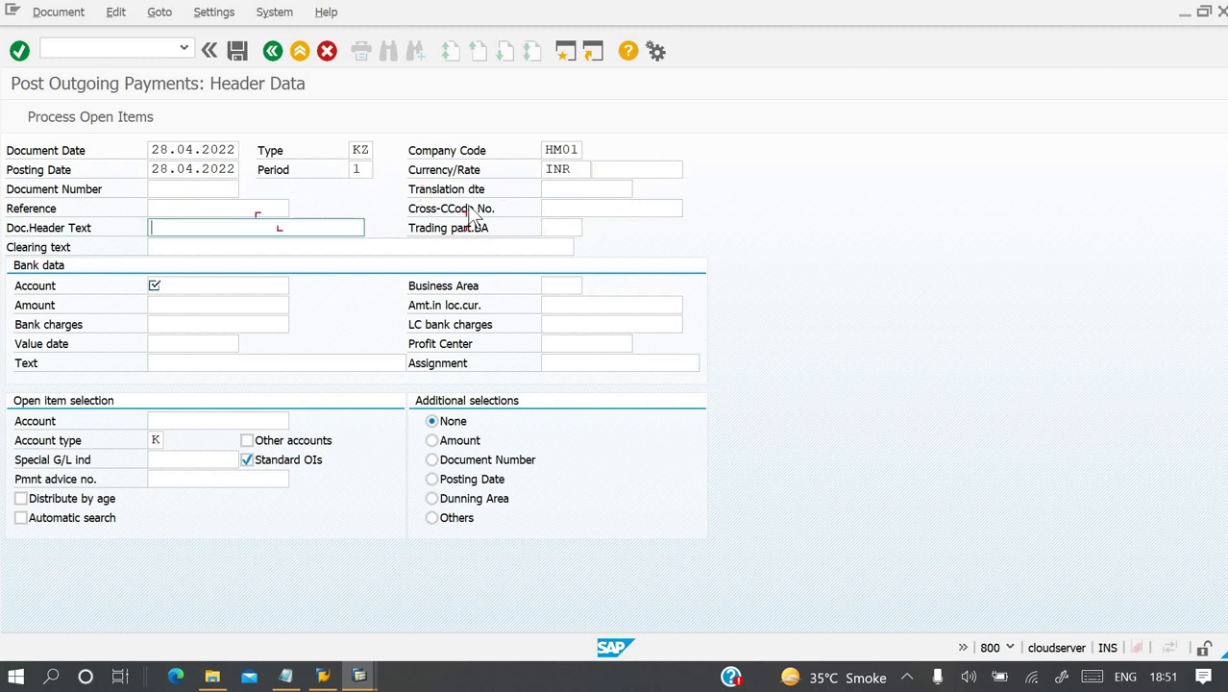
type("Vend")
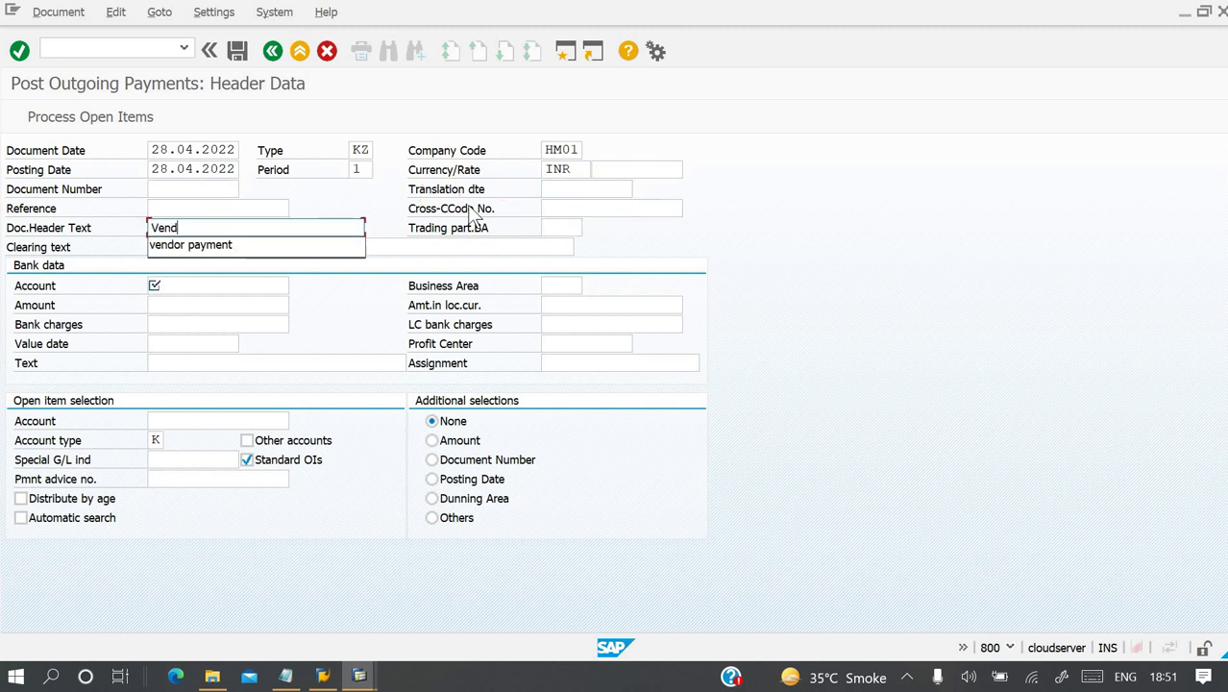
type("or Pa")
key("Down")
key("Return")
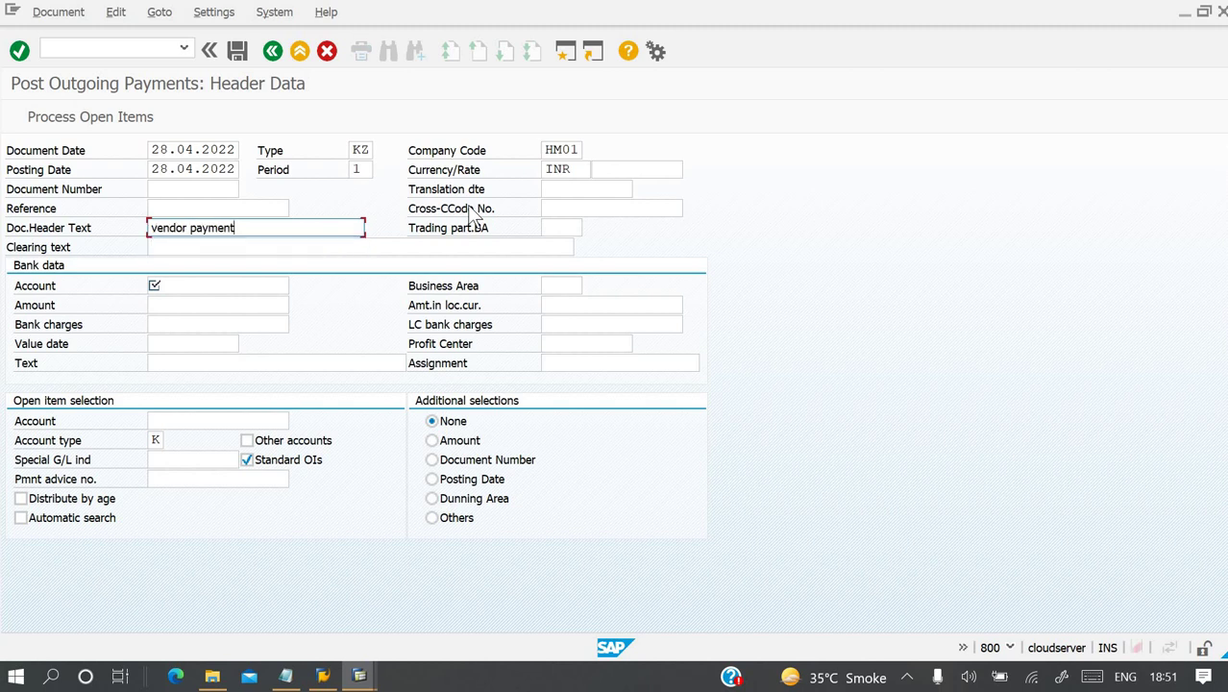
Search the G/L accounts for the bank data account by the keyword "mobo" in chart of accounts HM01.
key("Tab")
key("Tab")
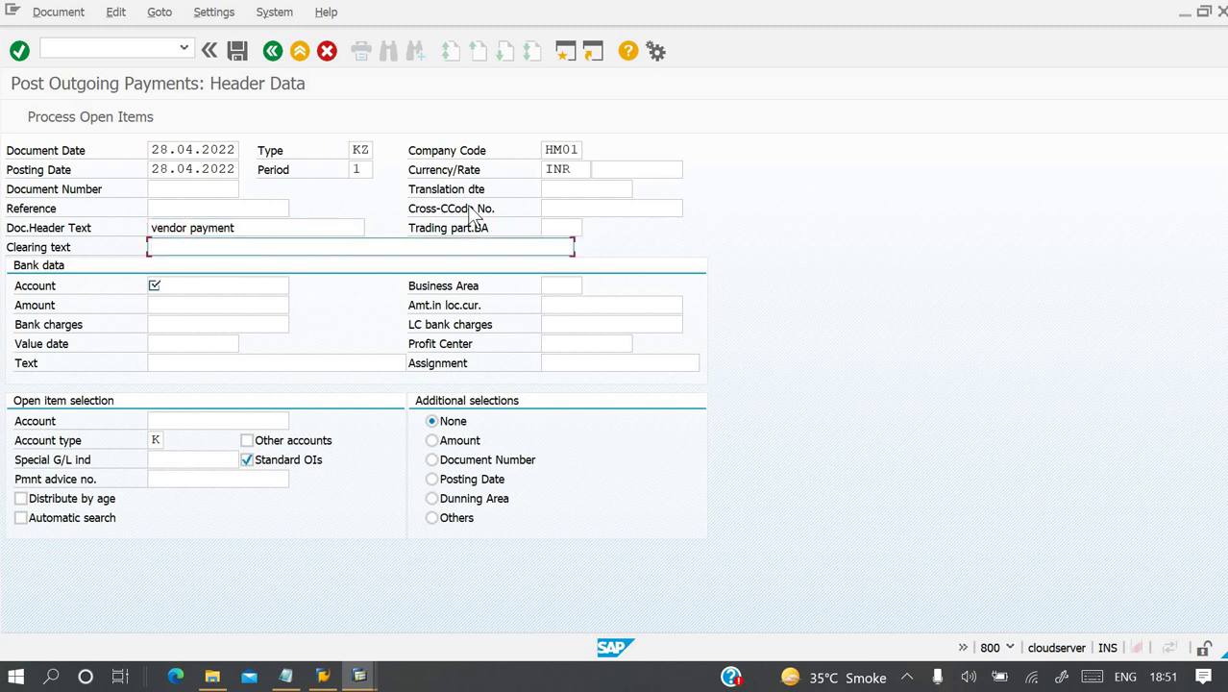
key("Tab")
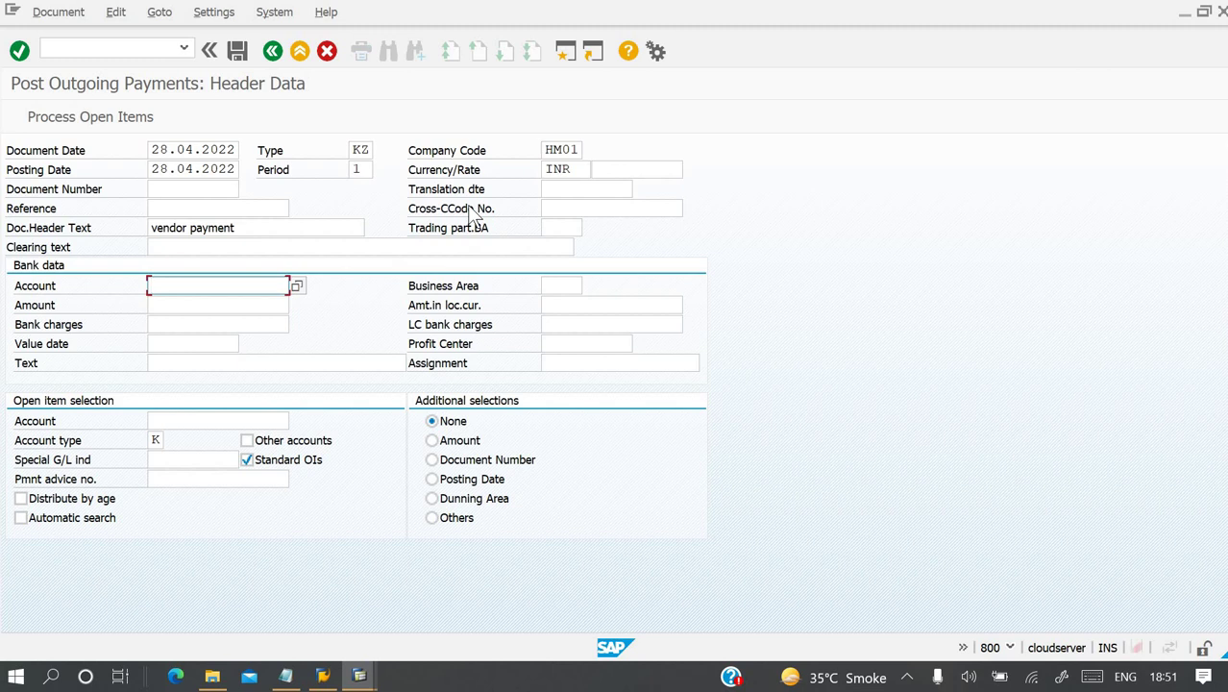
key("Return")
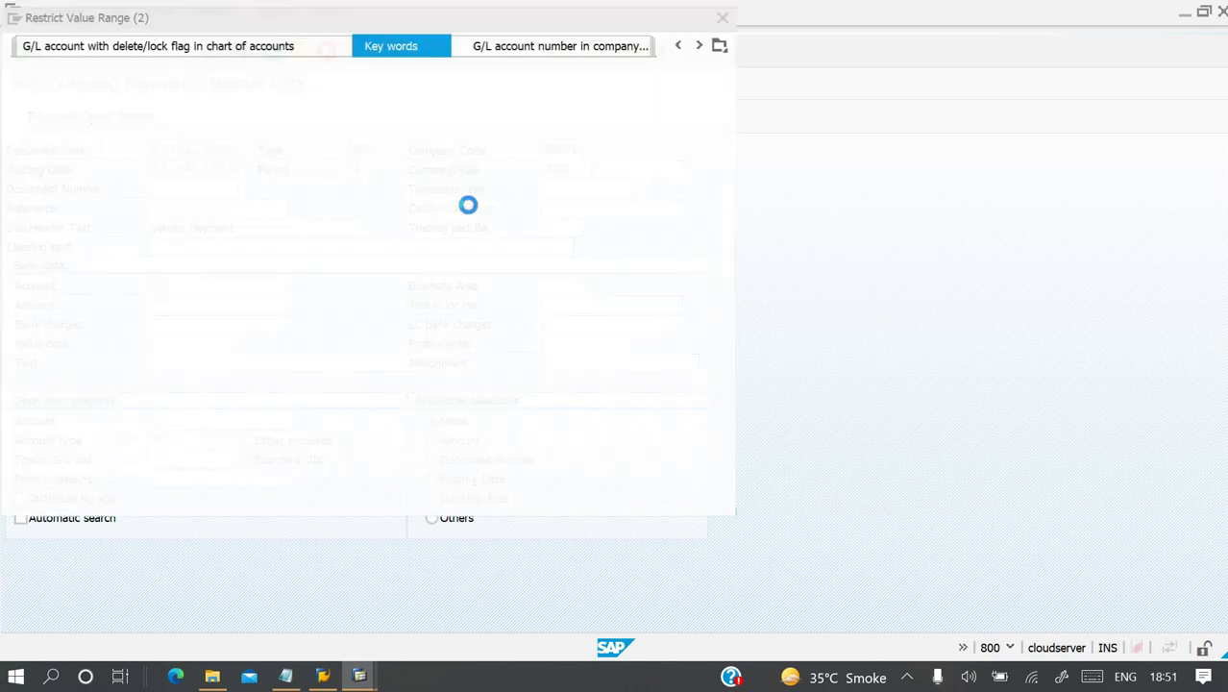
type("deep")
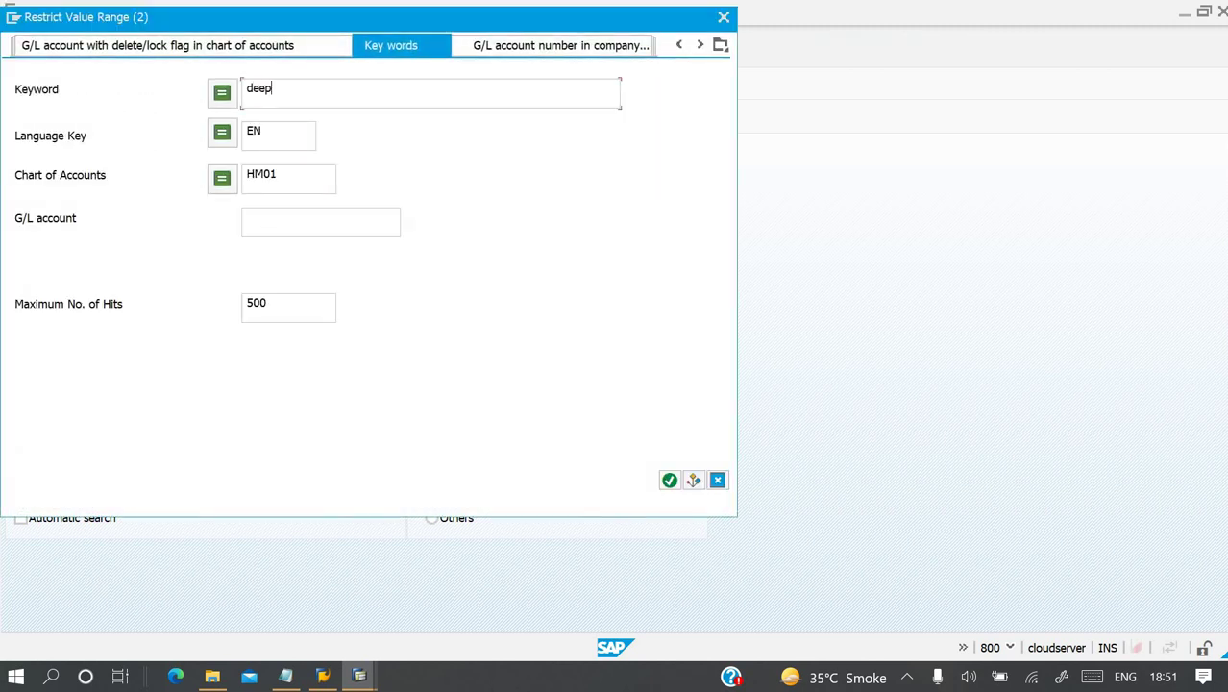
key("Return")
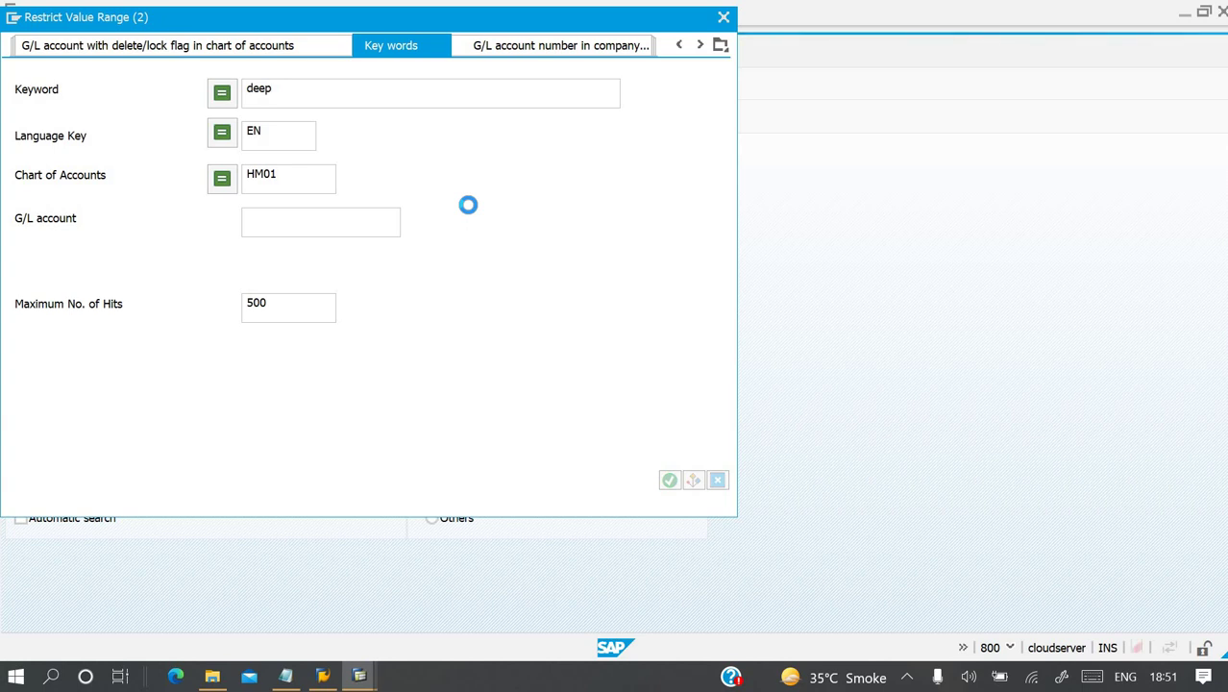
key("BackSpace")
type("mobo")
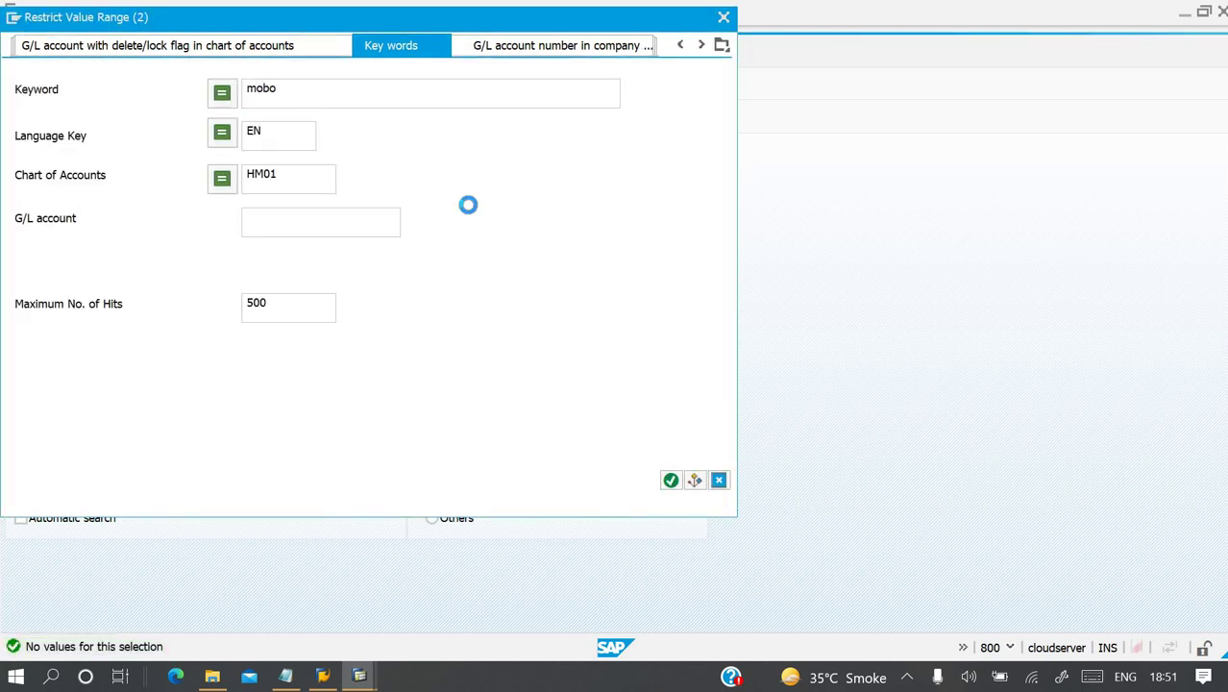
key("Return")
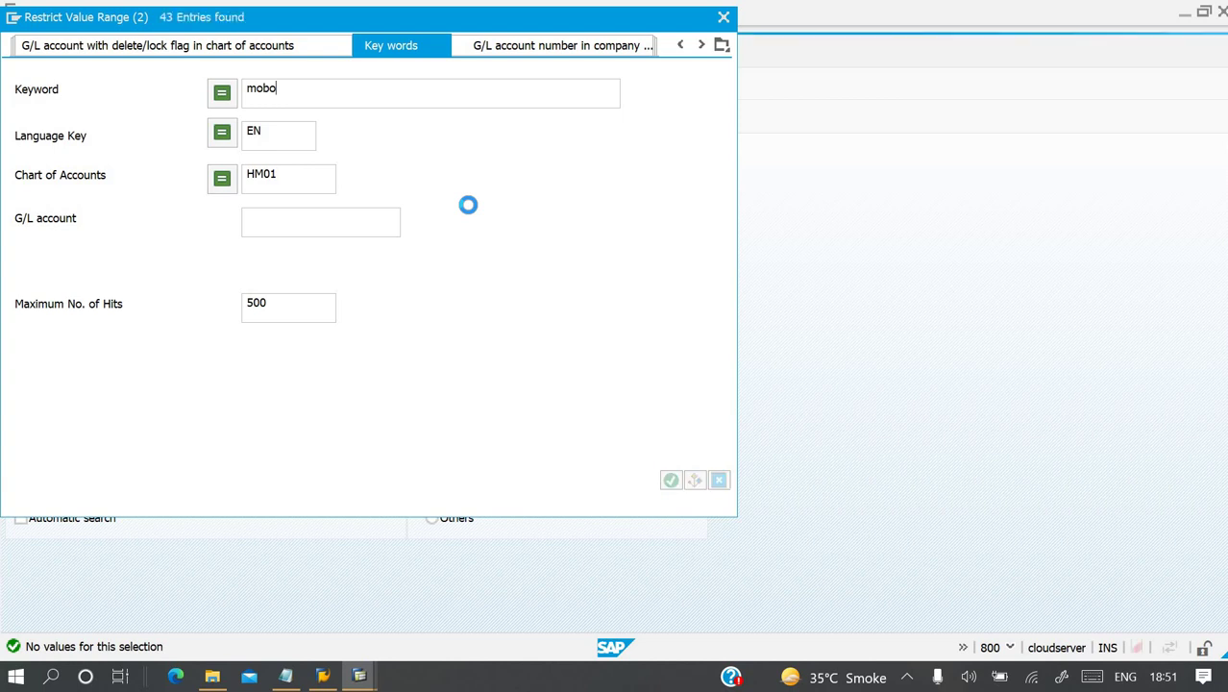
Choose the G/L account named Bank Account as the account in the bank data.
key("Down")
key("Down")
key("Down")
key("Down")
key("Down")
key("Down")
key("Down")
key("Down")
key("Down")
key("Down")
key("Down")
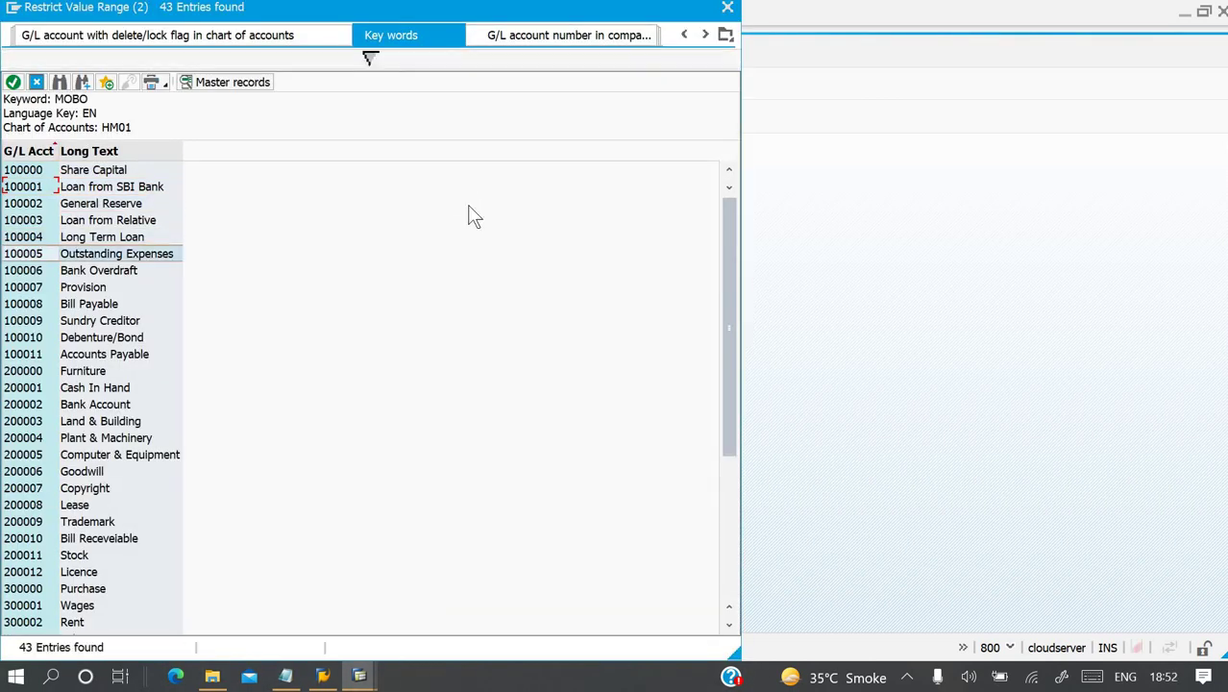
key("Down")
key("Down")
key("Return")
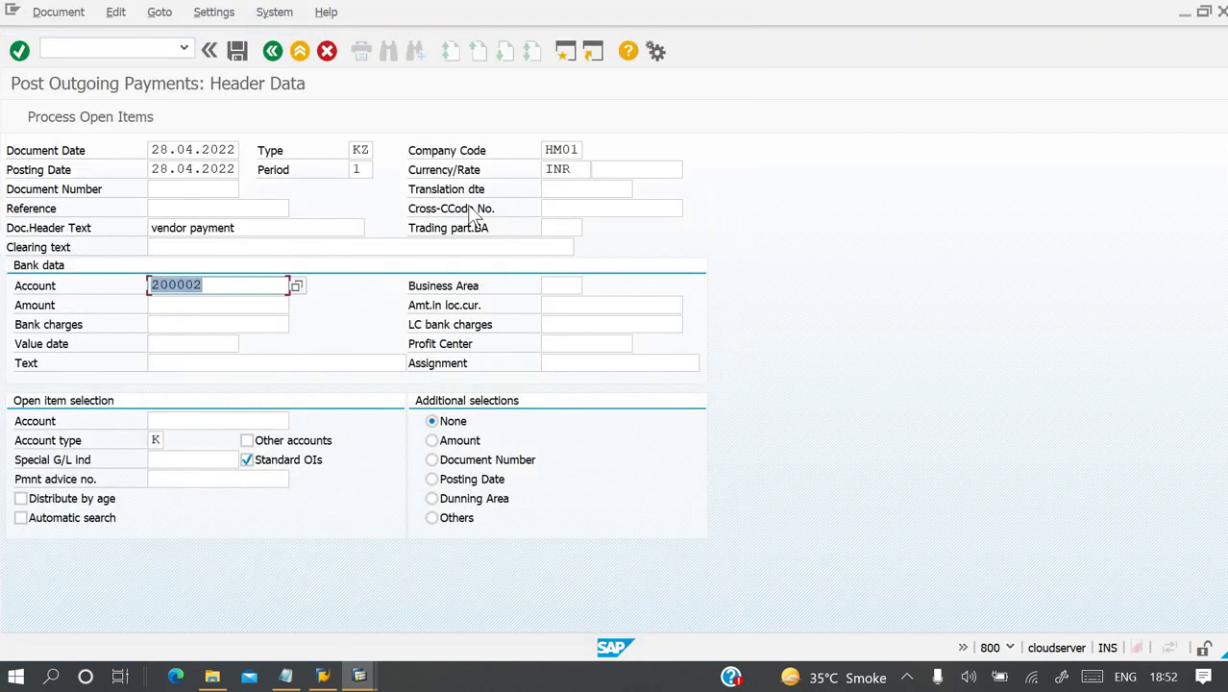
Set the payment amount in the bank data to 9500.
key("Tab")
key("Tab")
key("Tab")
key("Tab")
key("shift+Tab")
key("shift+Tab")
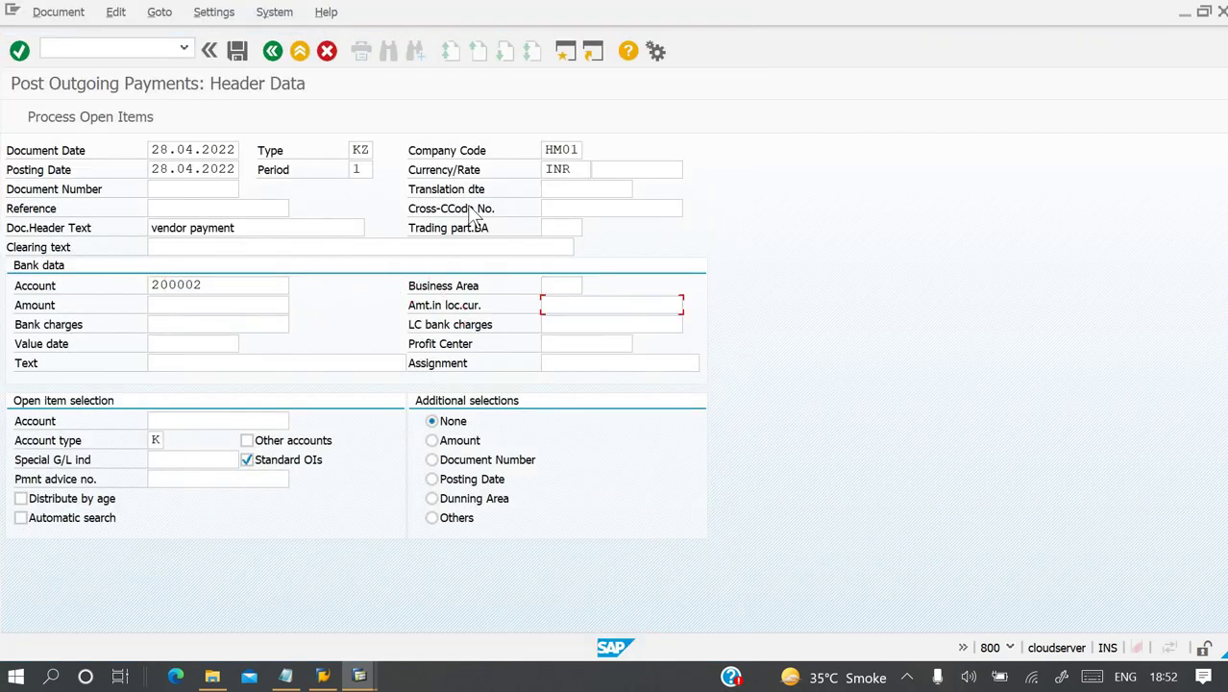
type("9500")
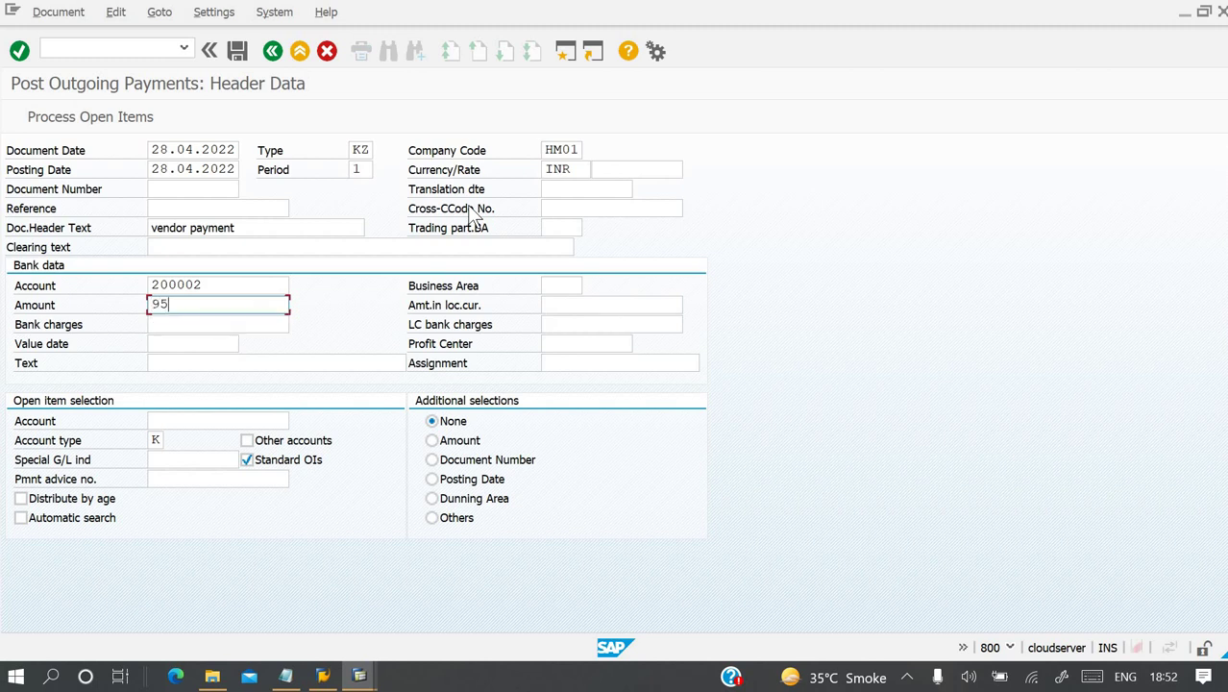
Enter "Being payment made" as the item text in the bank data.
key("Tab")
key("Tab")
key("Tab")
key("Tab")
key("Tab")
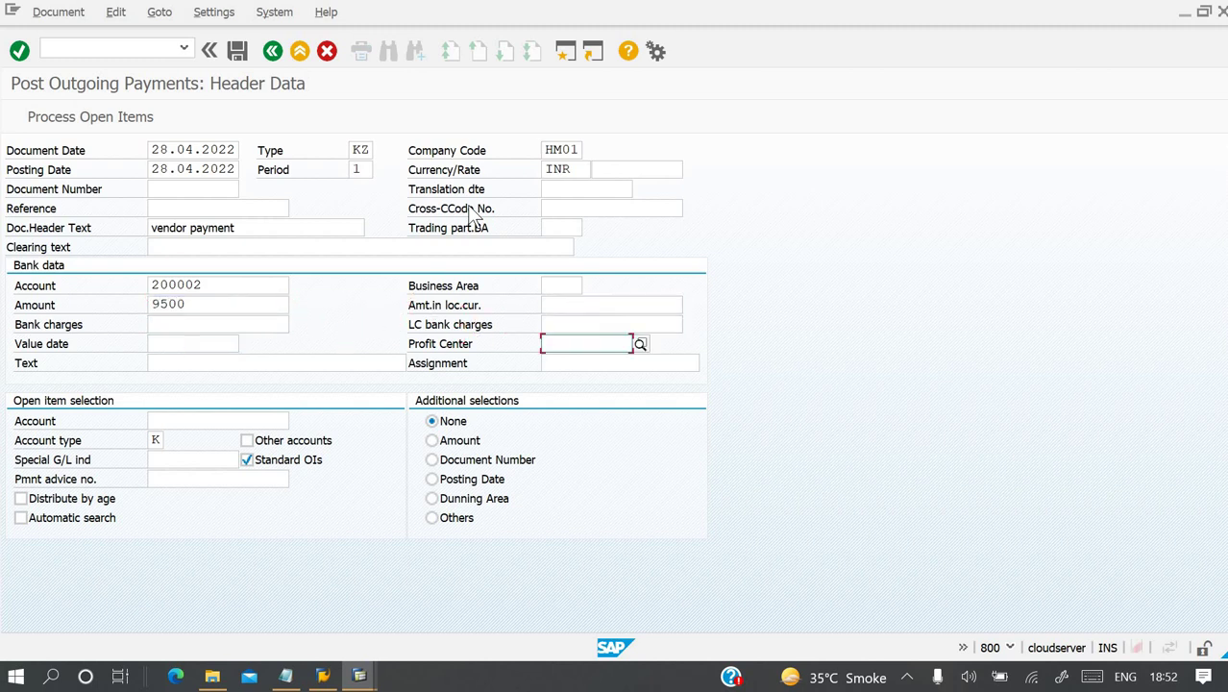
type("Be")
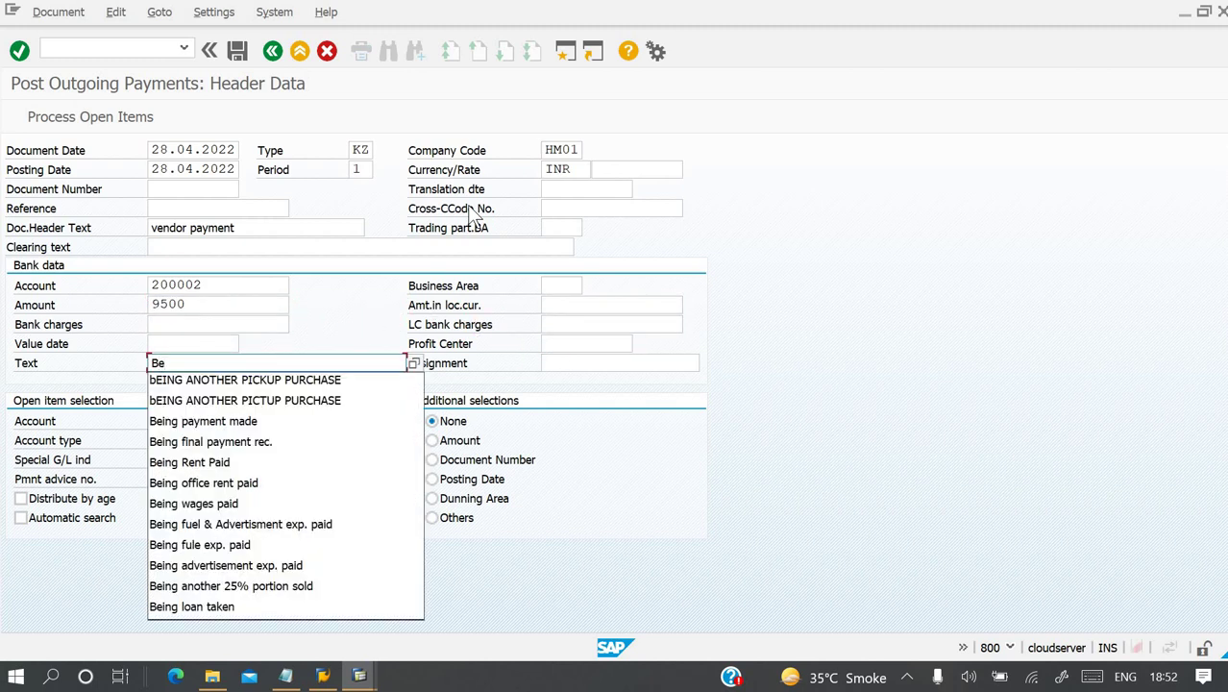
type("ing payment")
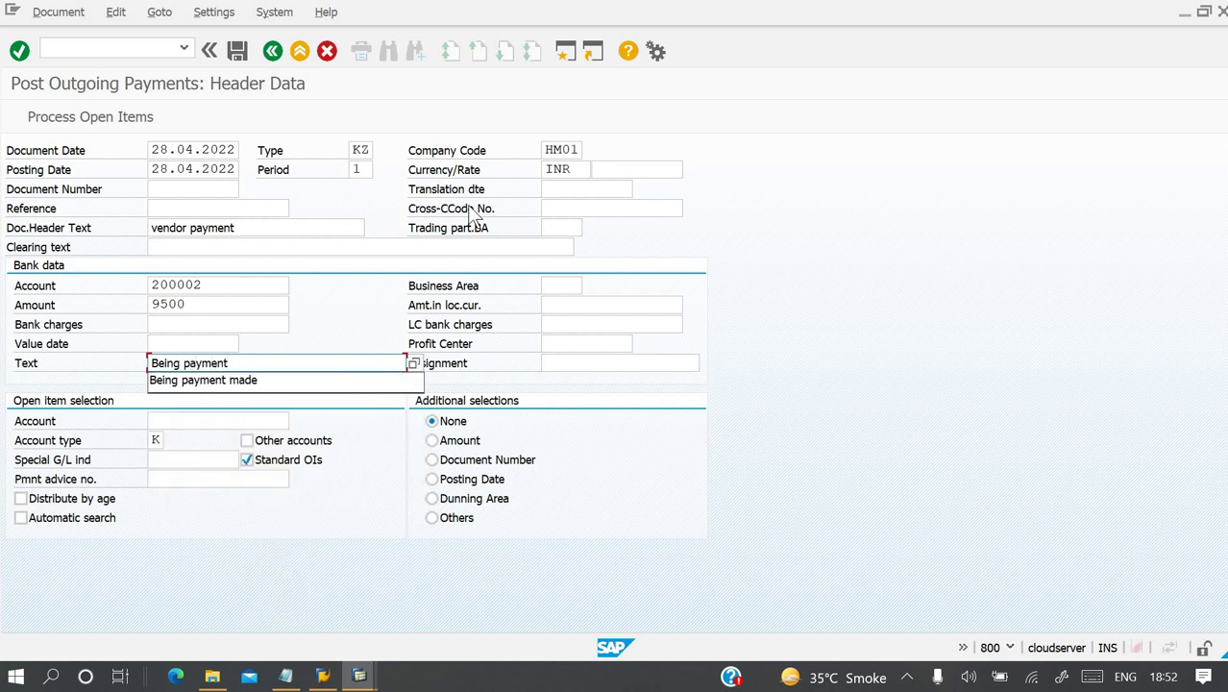
key("Down")
key("Tab")
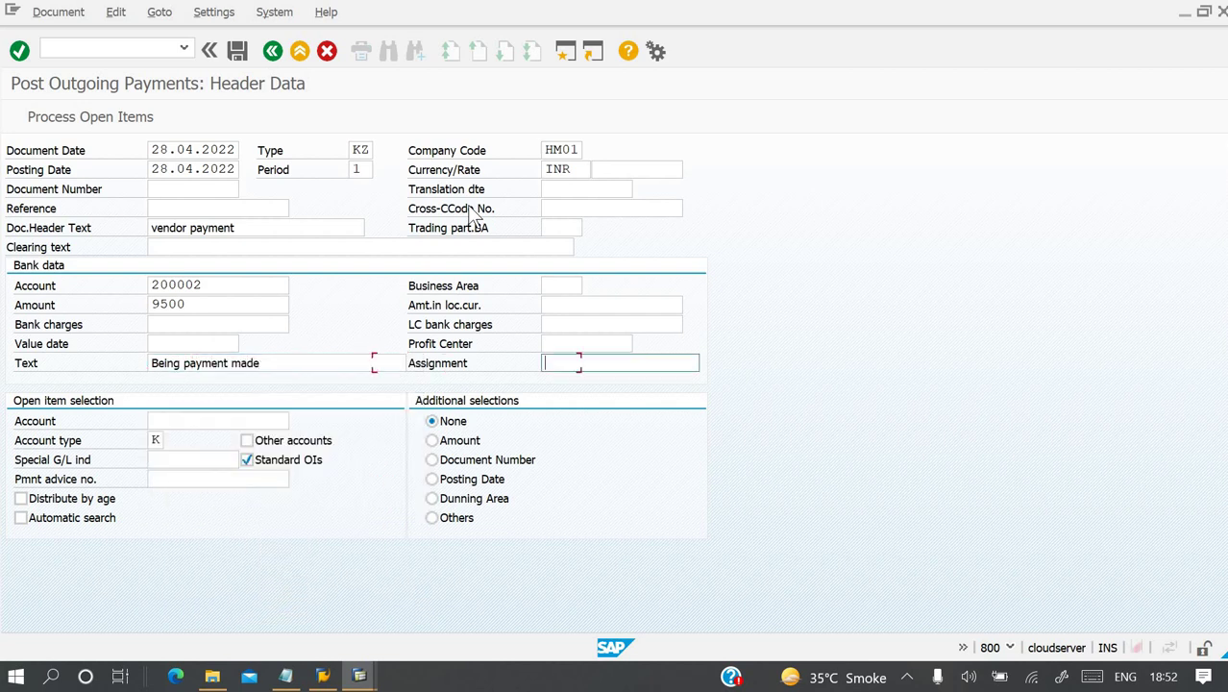
Enter the vendor's account number under the open item selection and submit the payment header data.
key("Tab")
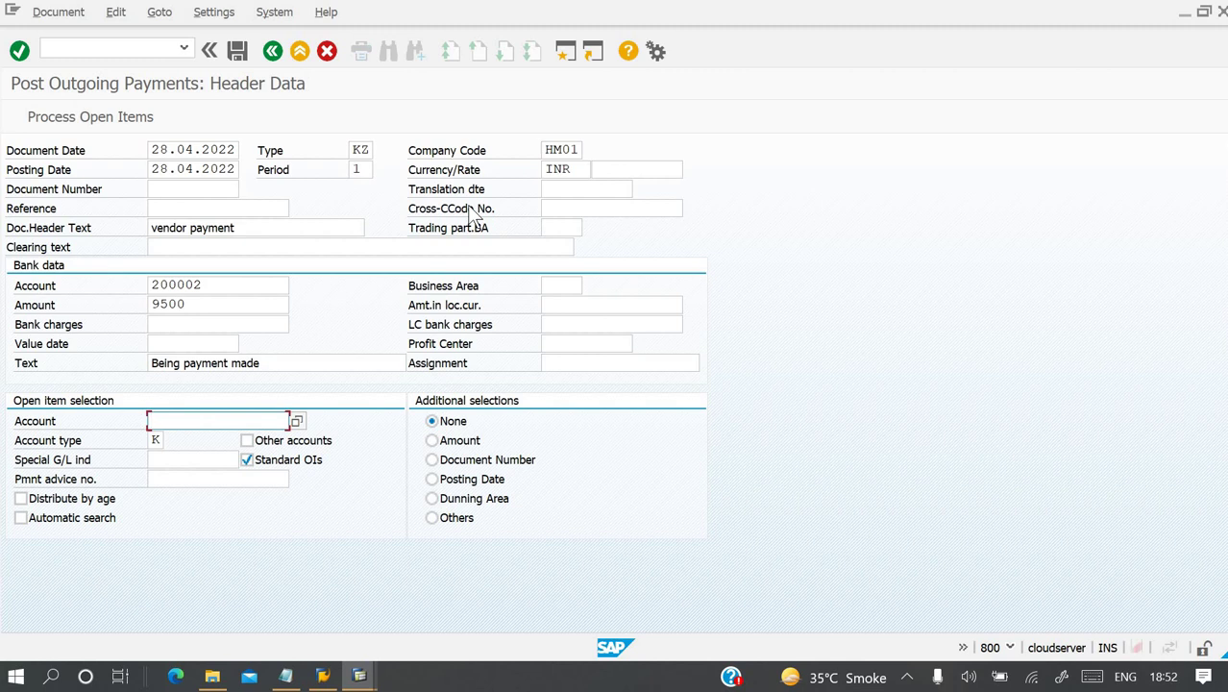
key("Return")
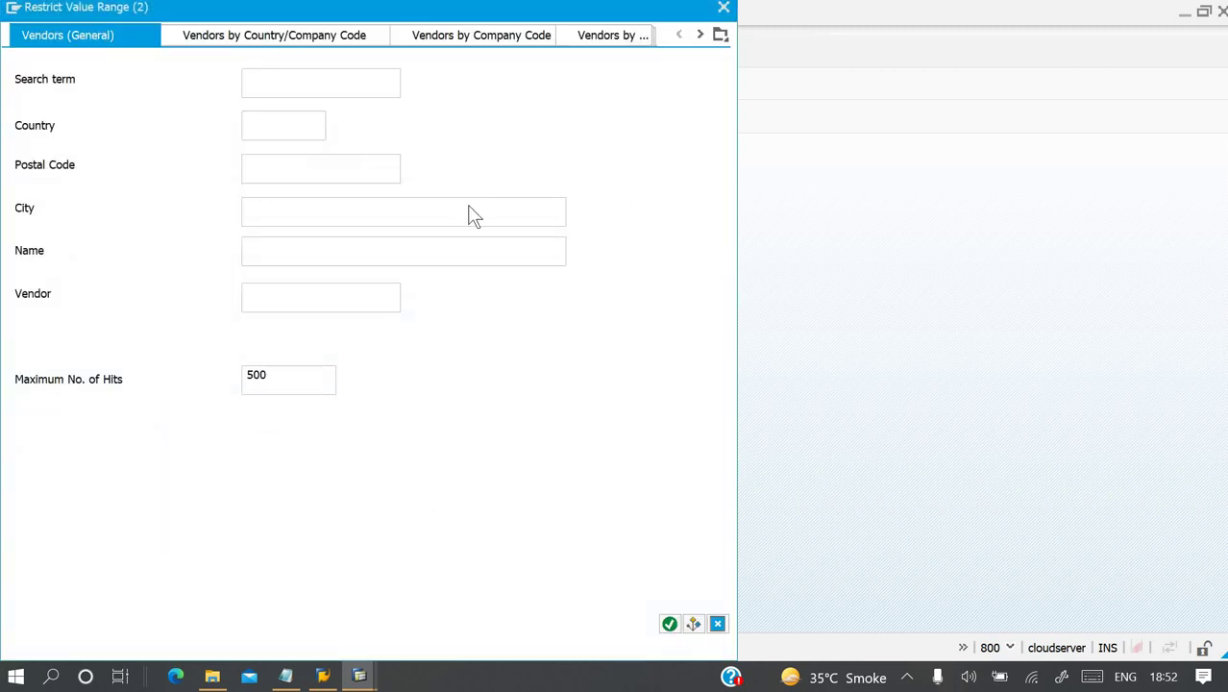
key("Escape")
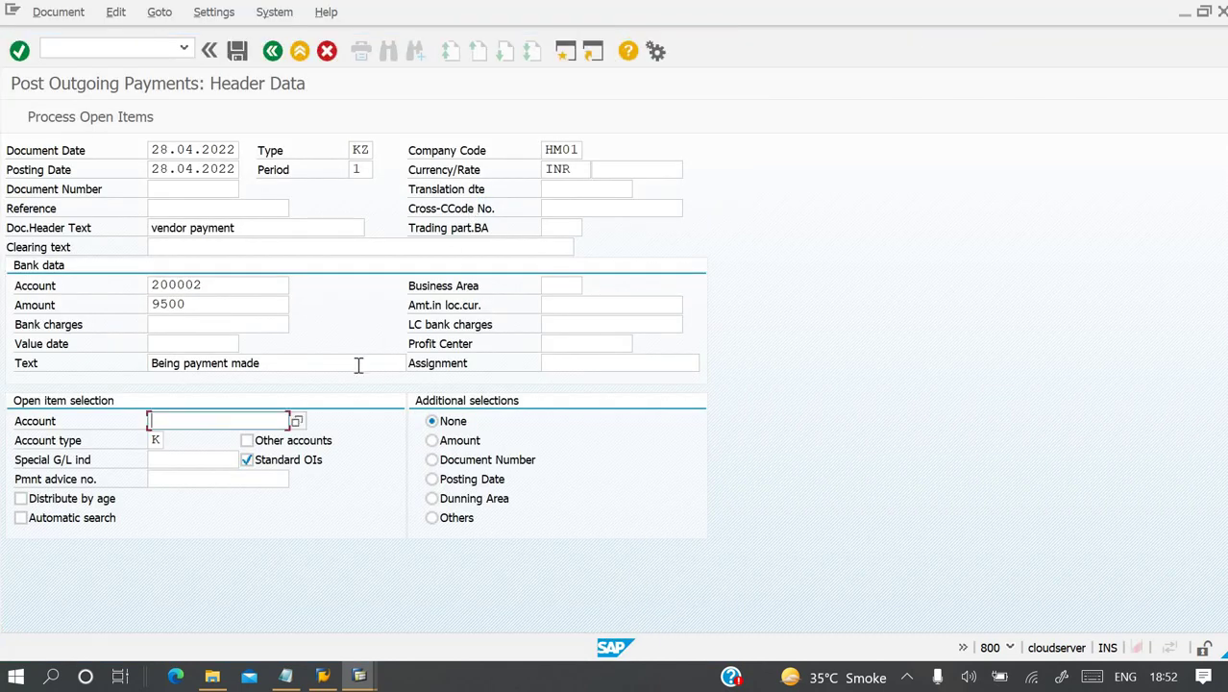
type("374")
key("Tab")
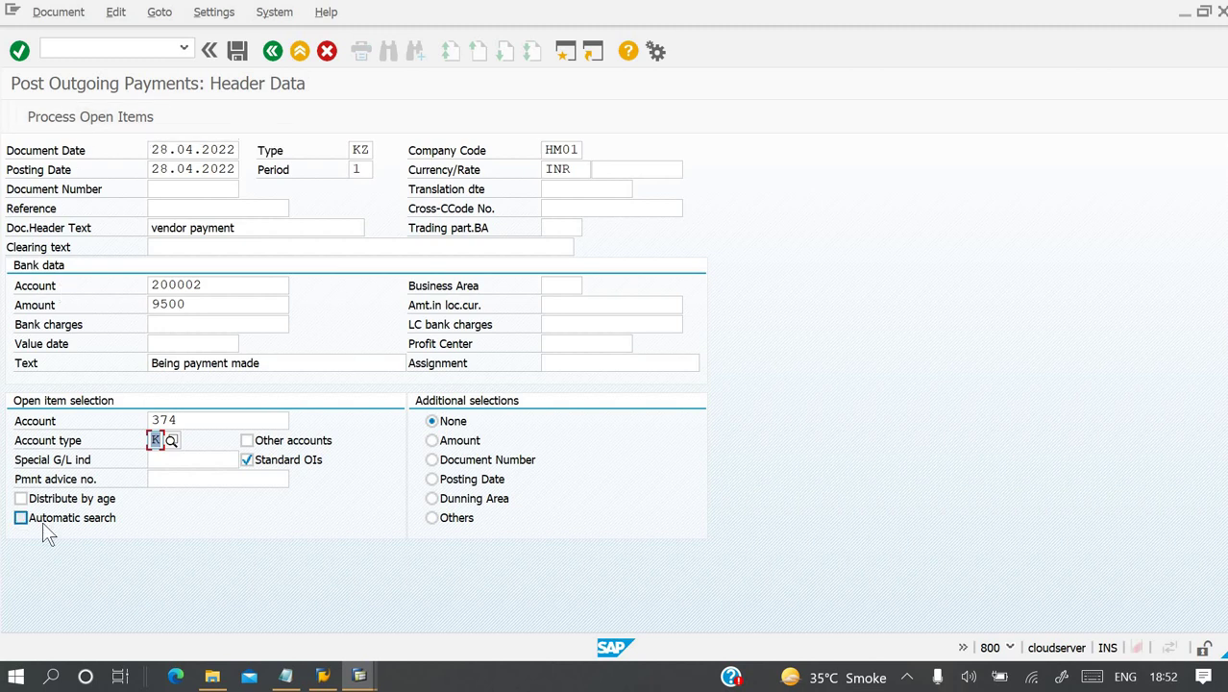
key("Return")
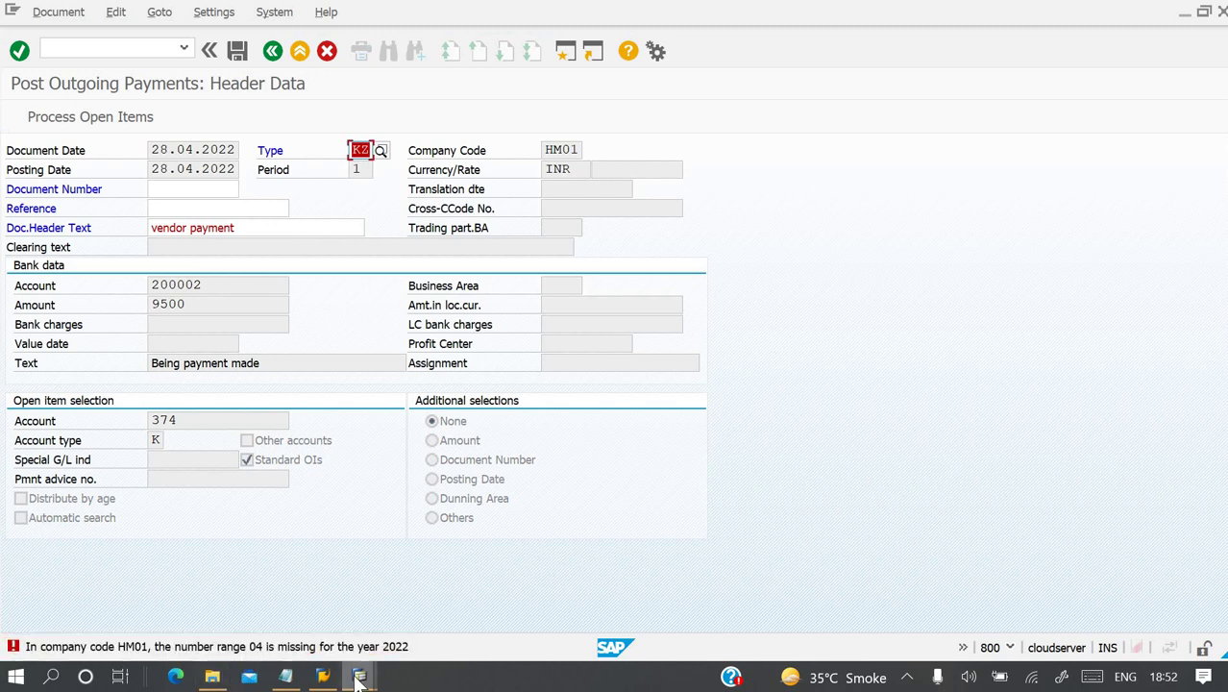
Switch to the number range interval maintenance session for HM01 and insert a new interval 04 for the year 2022.
mouse_move(362, 675)
left_click(855, 581)
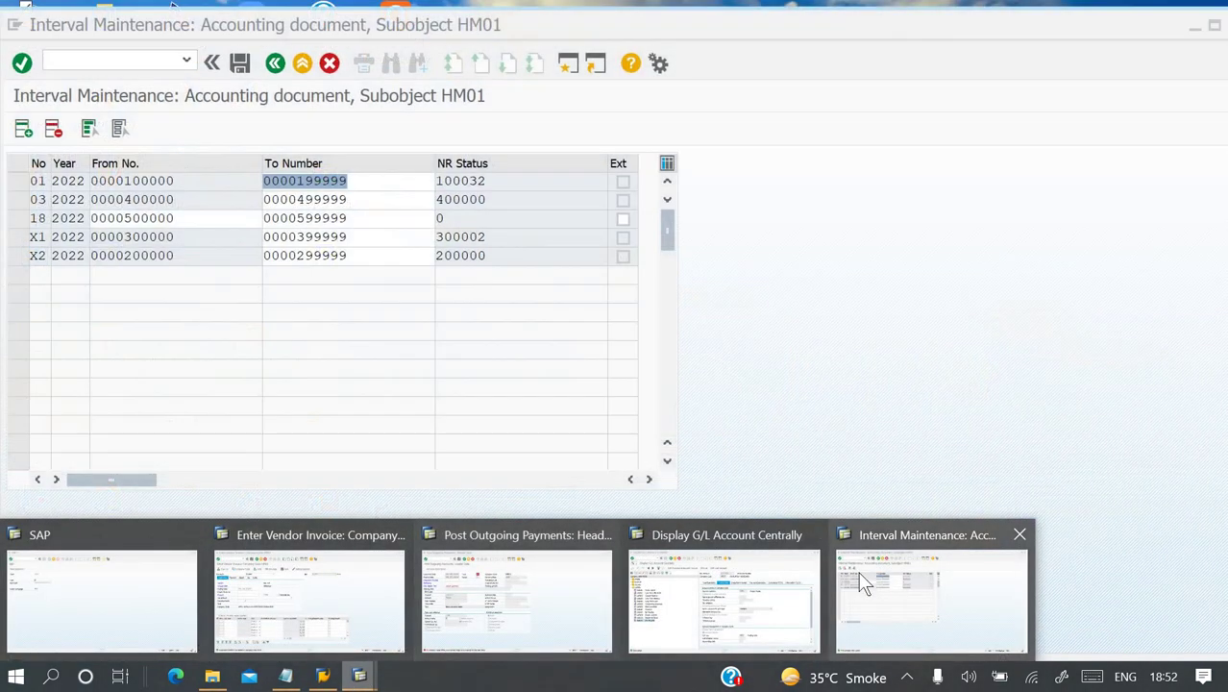
left_click(23, 128)
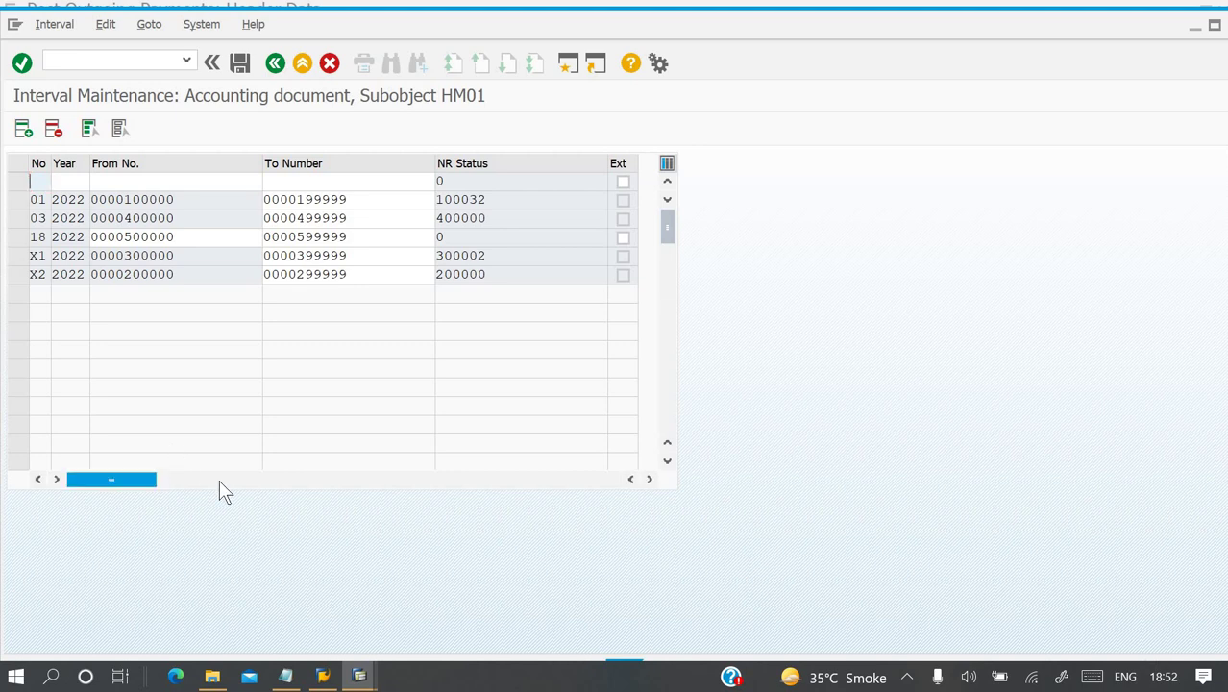
key("alt+Tab")
key("alt+Tab")
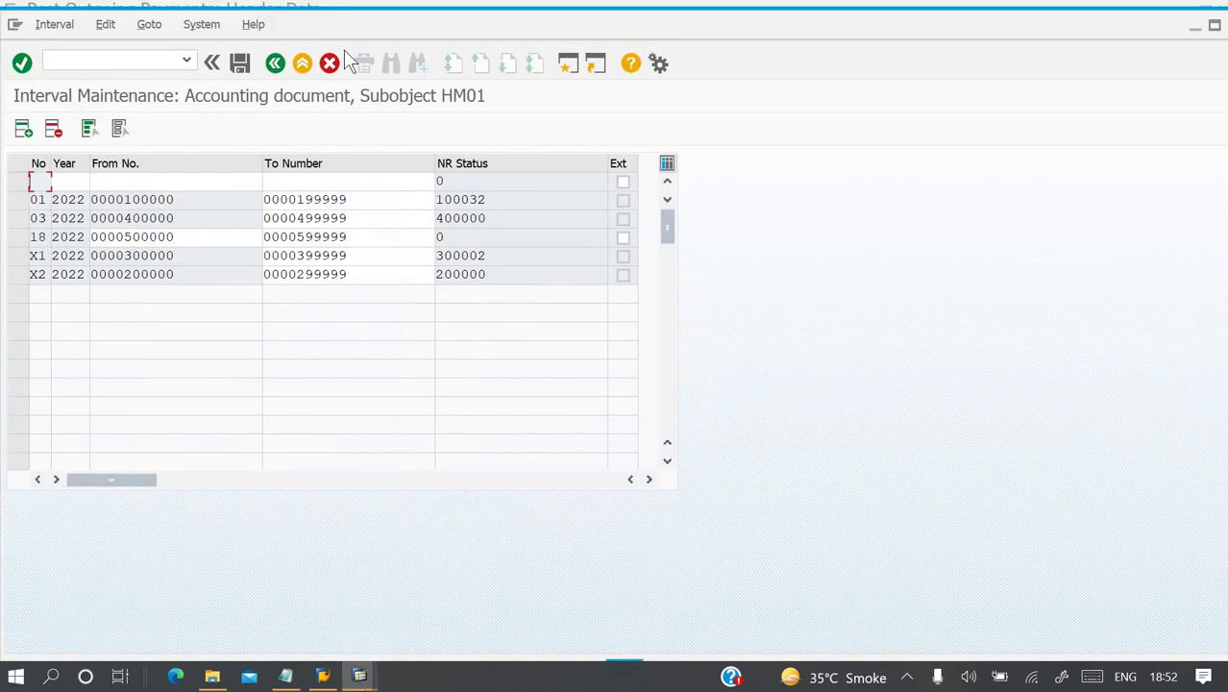
type("04")
key("Tab")
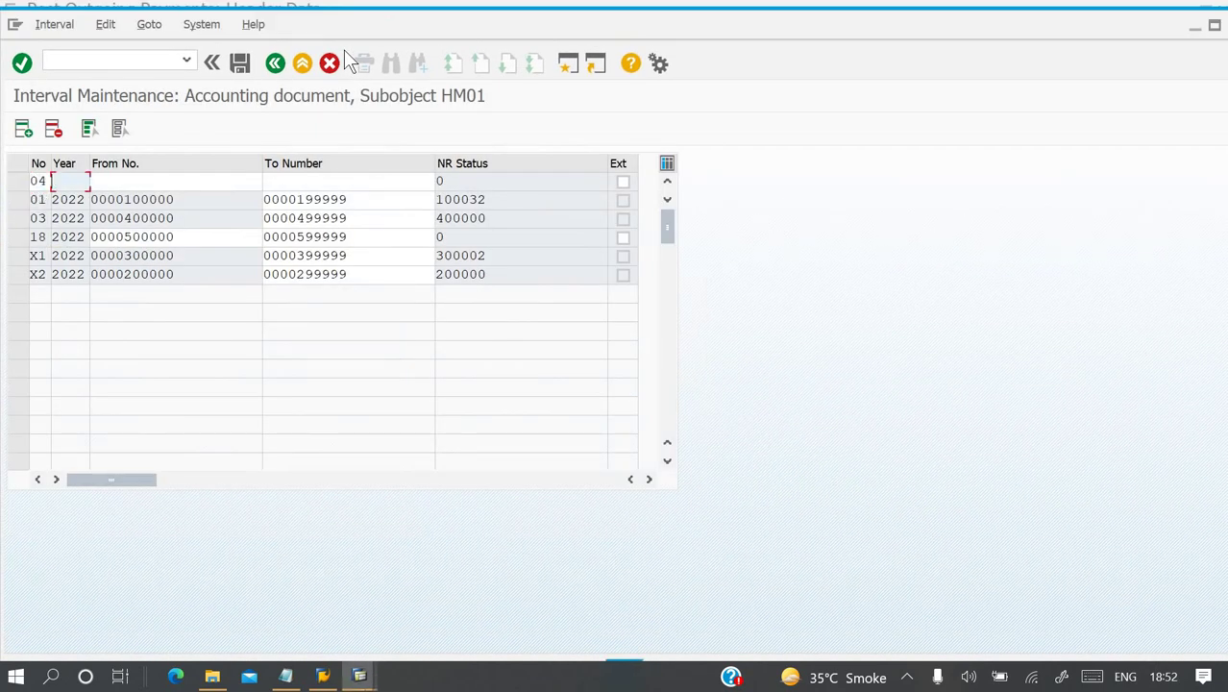
type("2022")
key("Tab")
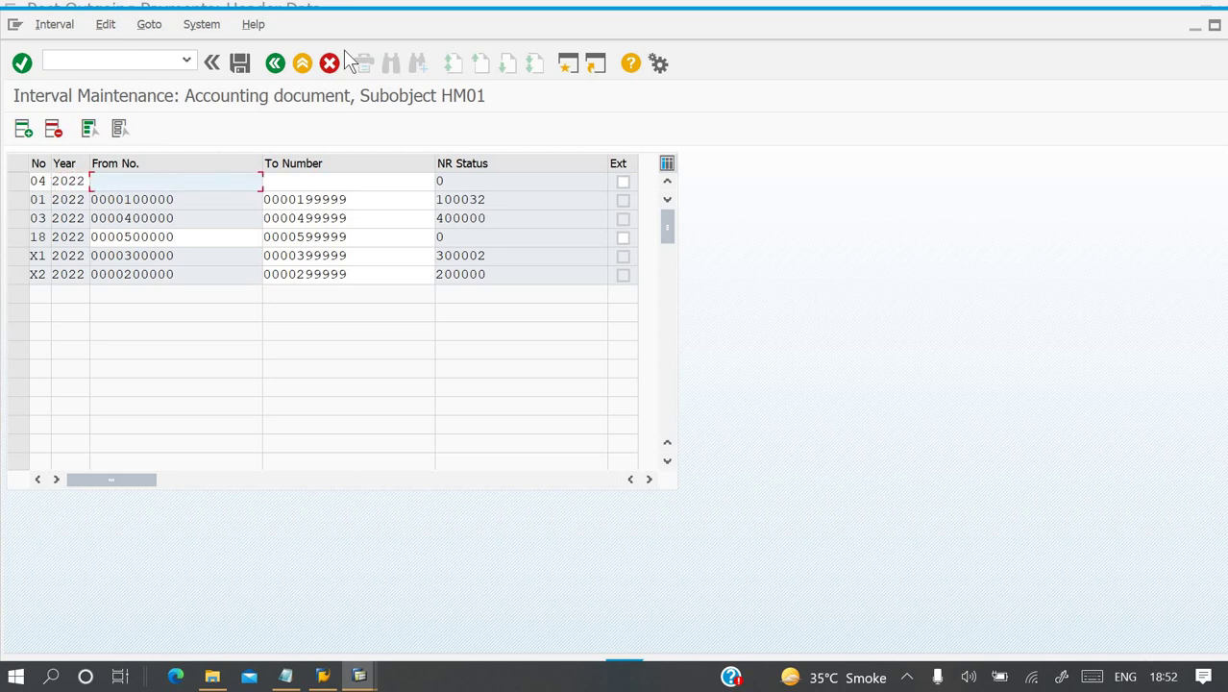
type("0000")
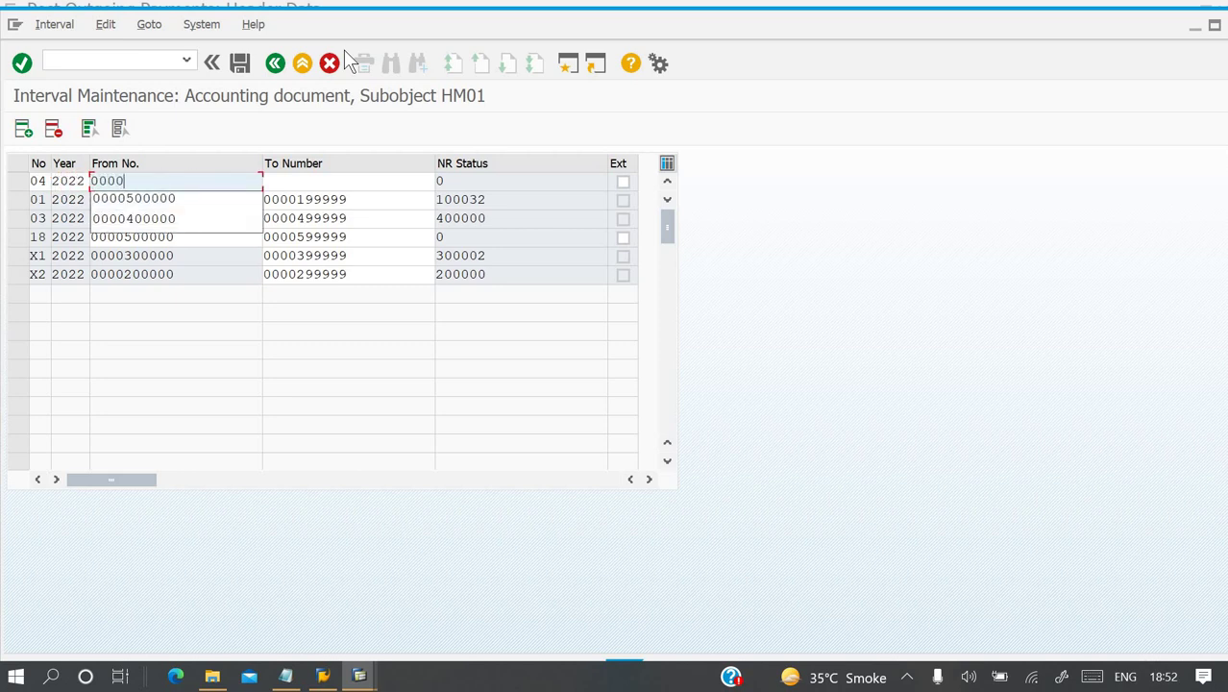
type("600000")
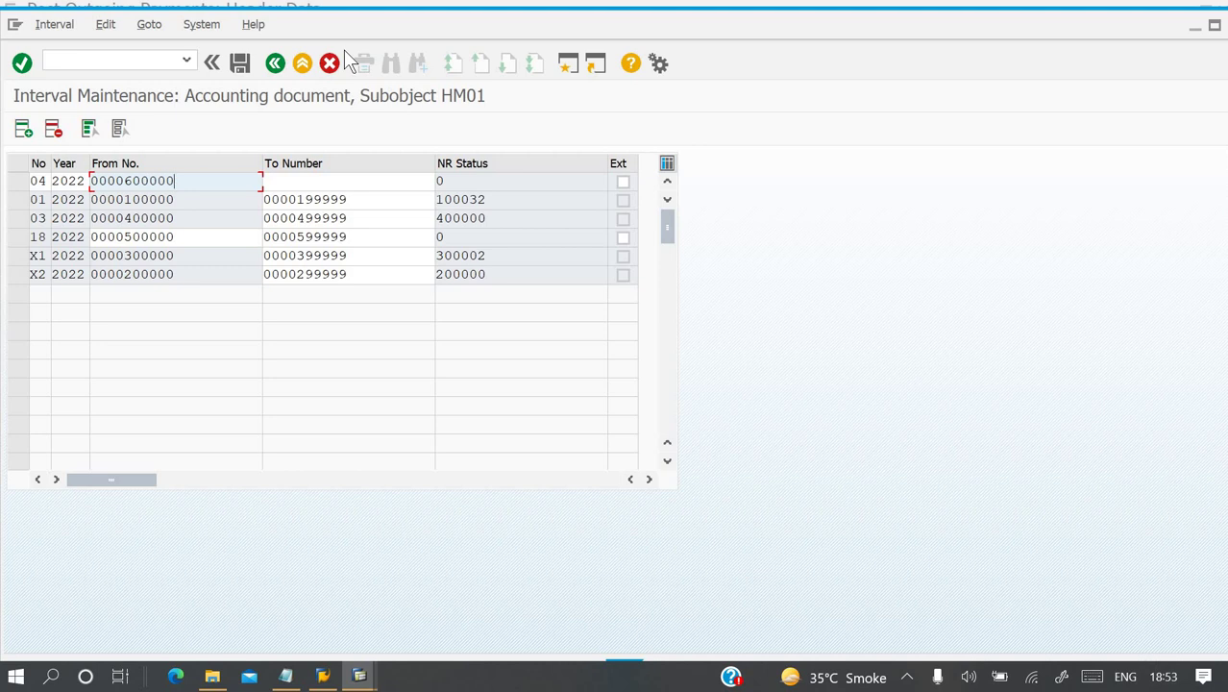
key("Tab")
type("0000")
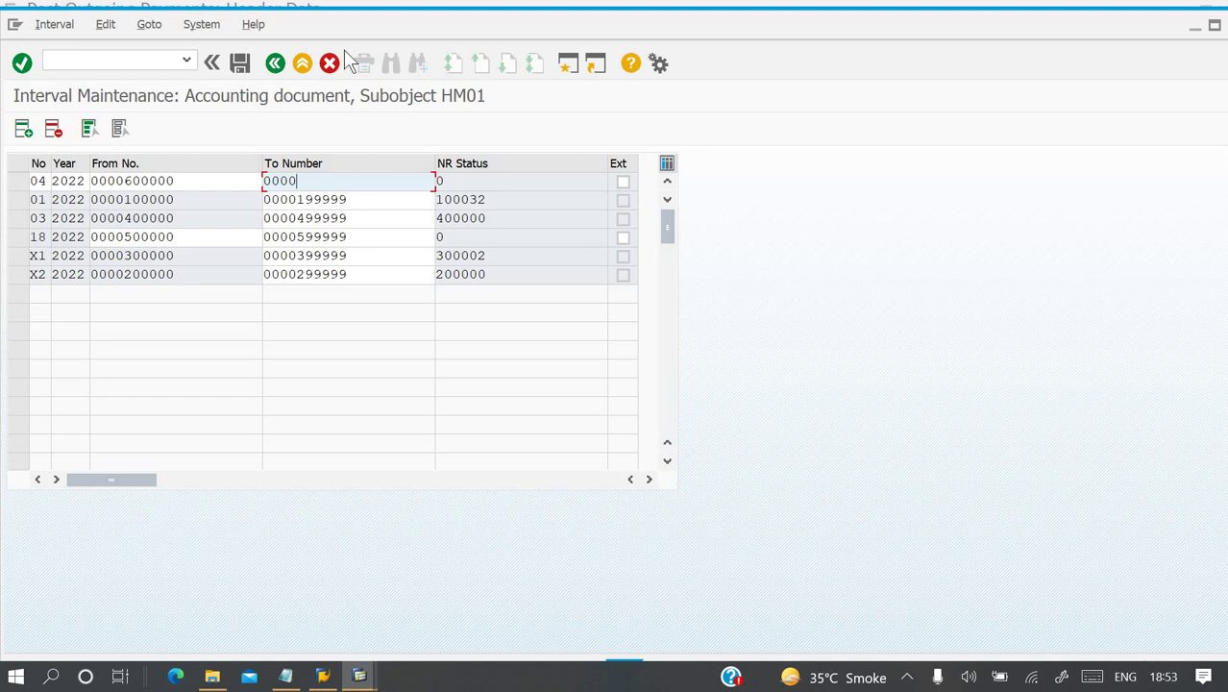
type("699999")
left_click(237, 66)
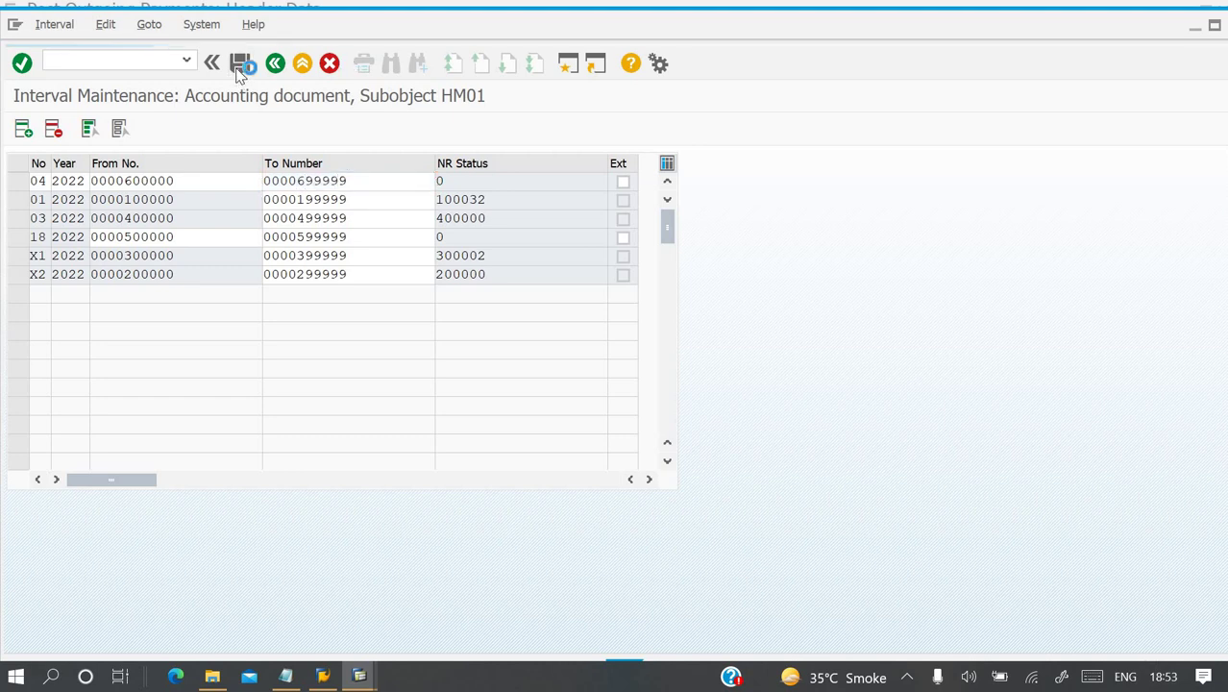
Return to the Post Outgoing Payments session and resubmit the vendor payment's header data.
left_click(359, 677)
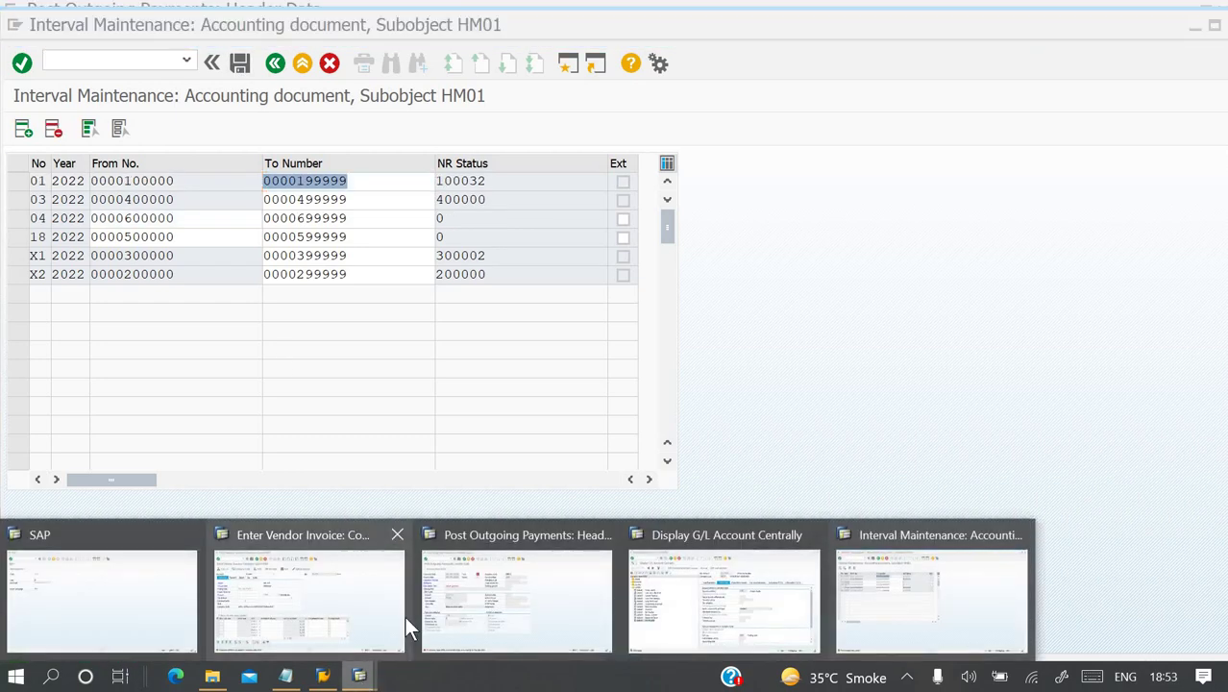
left_click(514, 617)
key("Return")
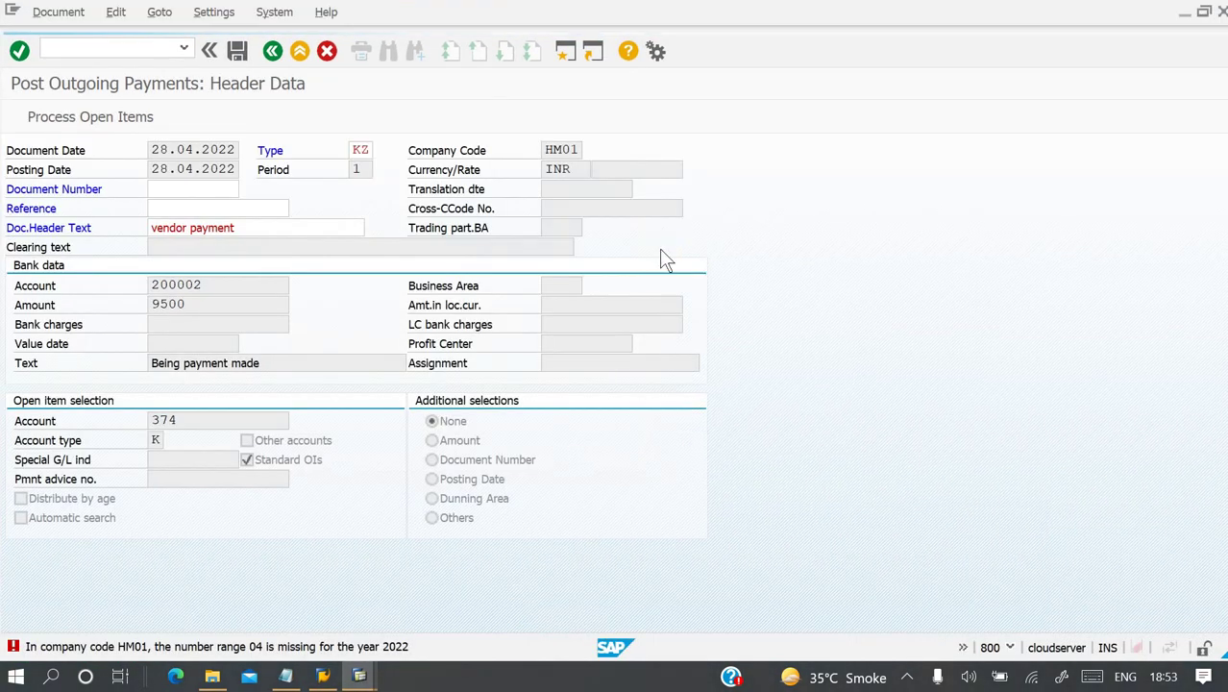
key("Return")
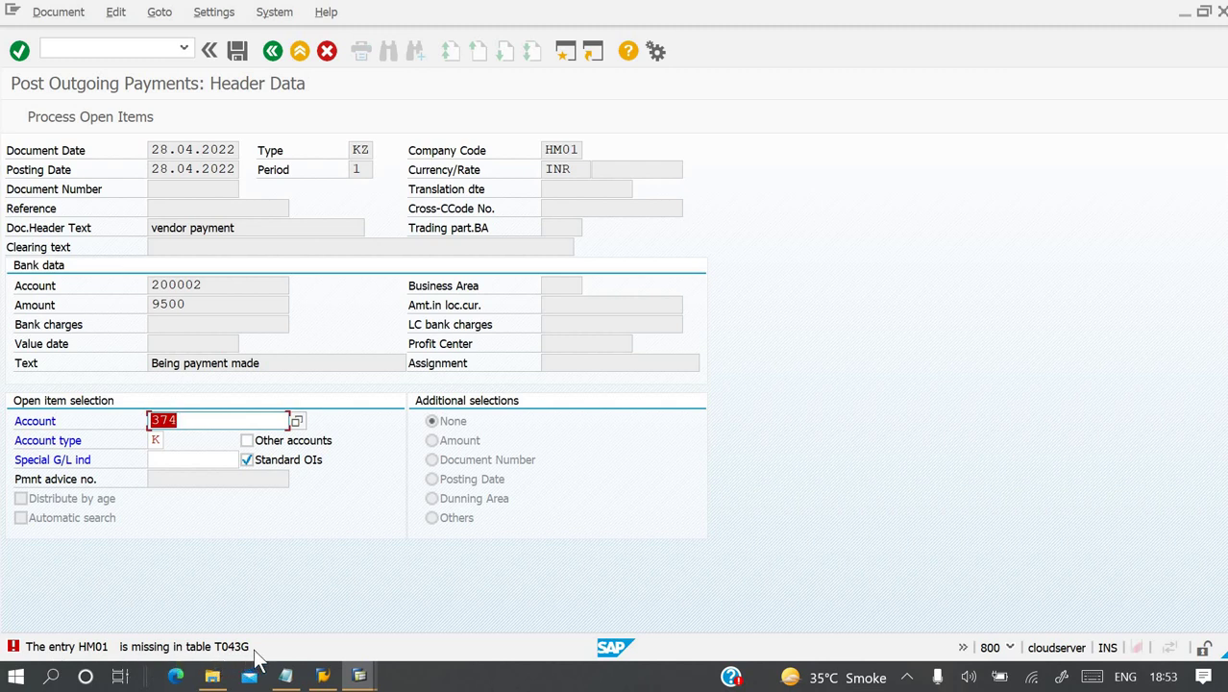
key("Return")
Switch to the AP-1.txt notes in Notepad, add "[FBL1N]" after item 13 "Check Report", and save the file.
key("alt+Tab")
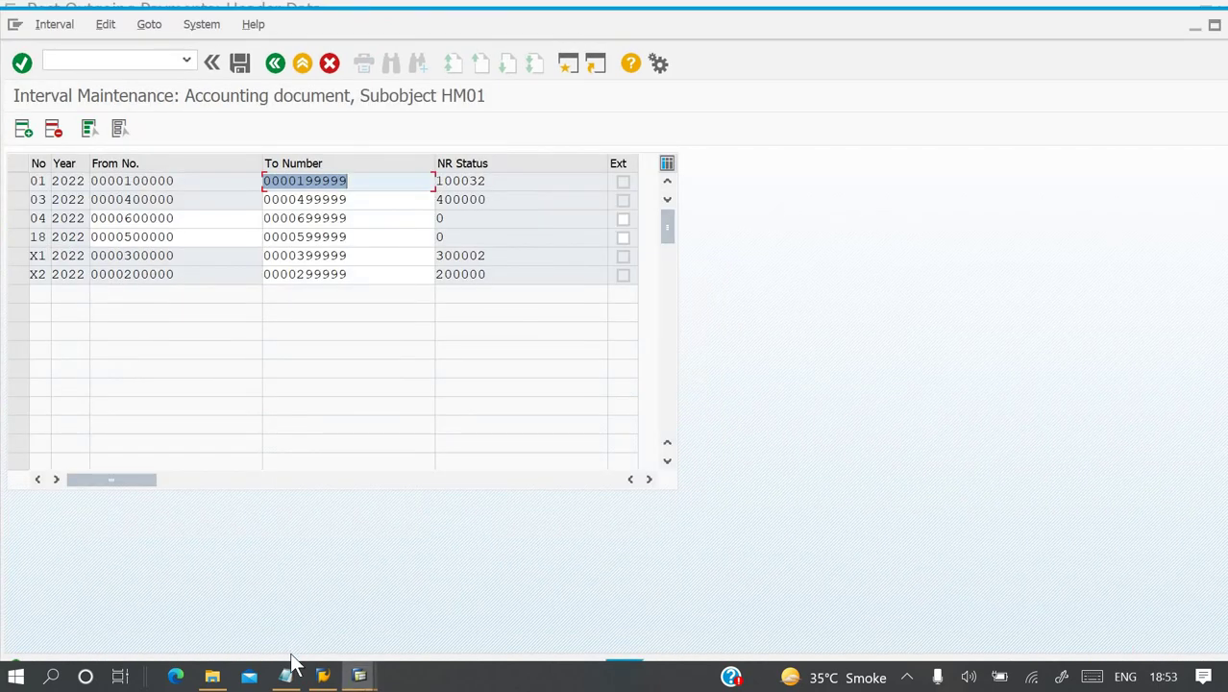
left_click(285, 676)
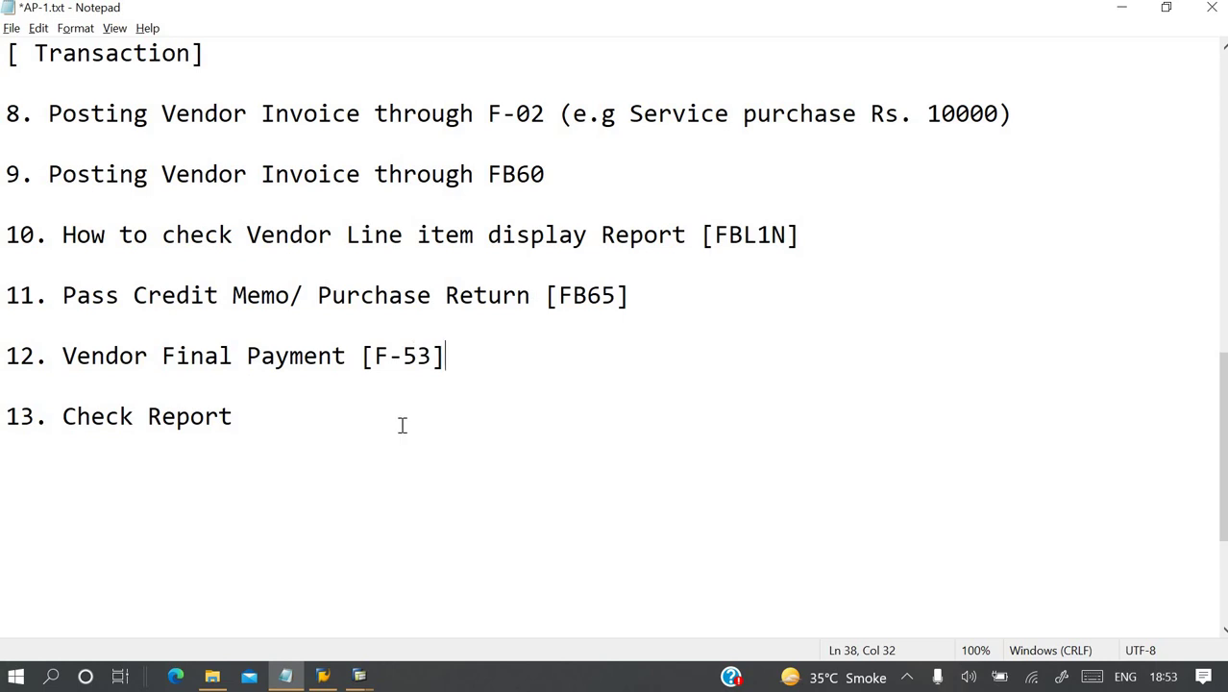
left_click_drag(363, 357, 455, 357)
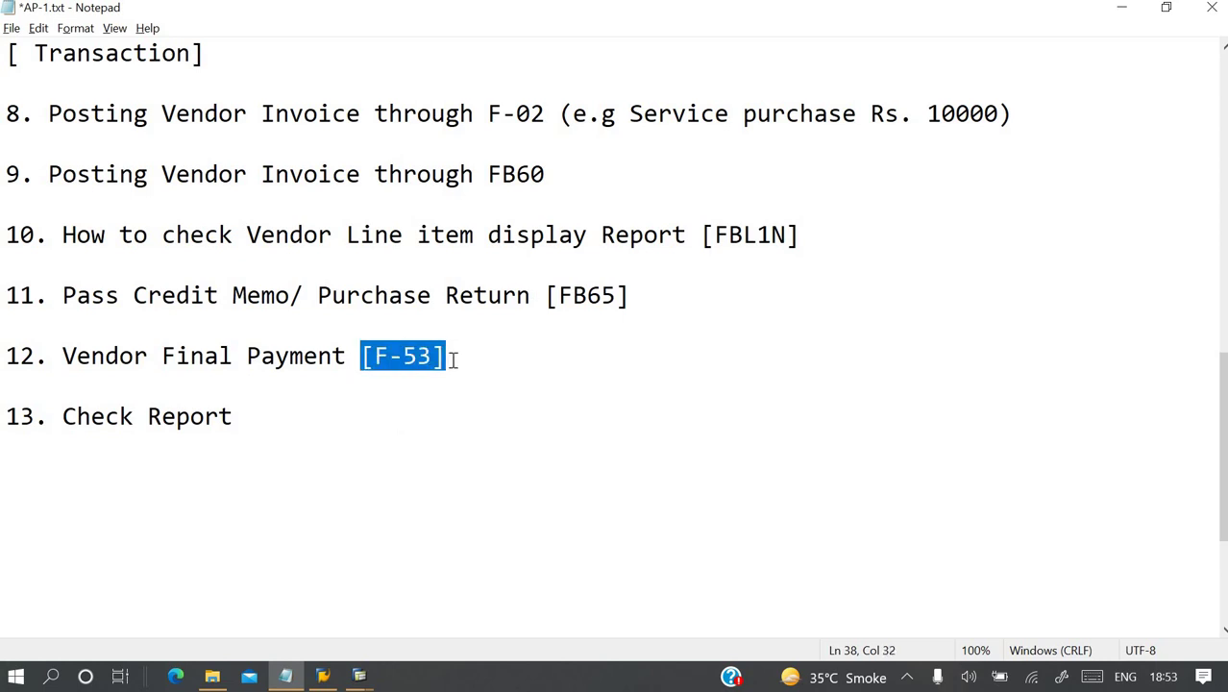
left_click(346, 357)
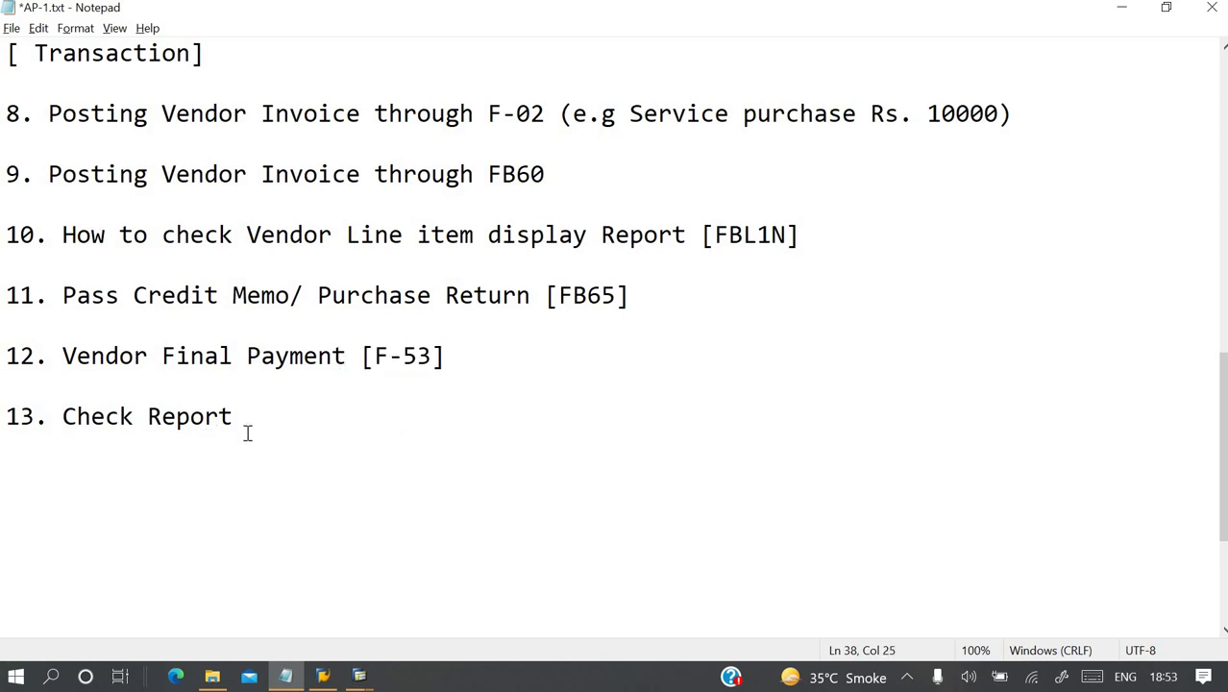
left_click(257, 420)
key("BackSpace")
type("[FB")
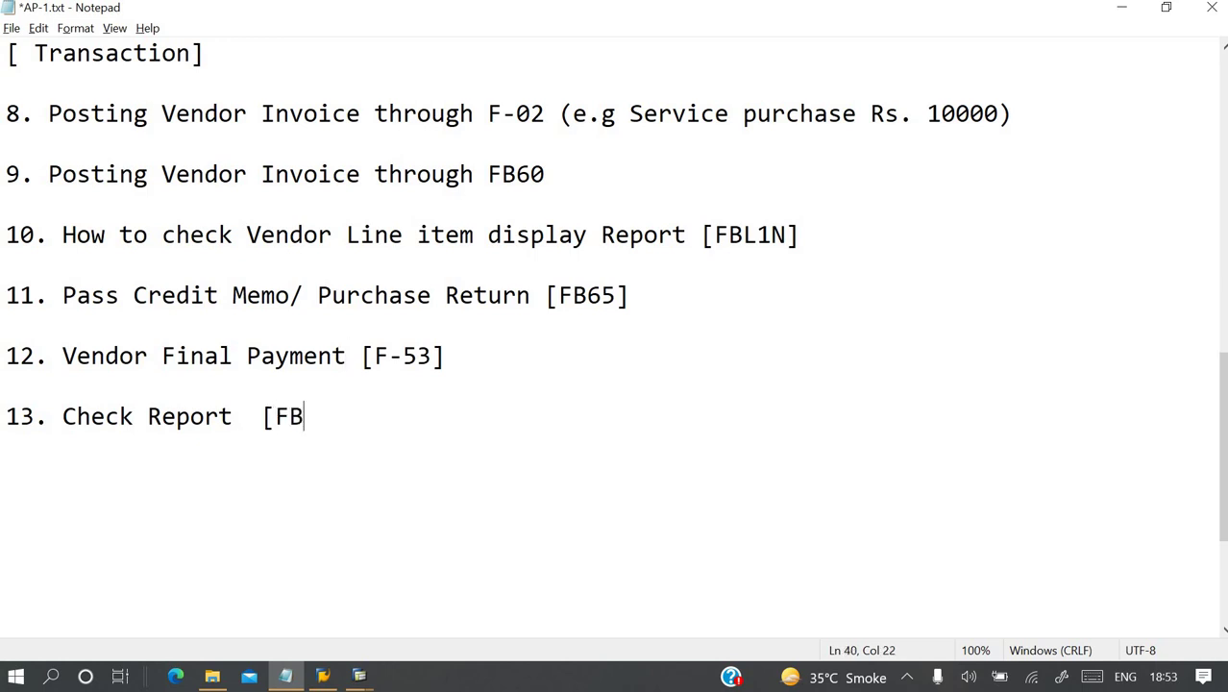
type("L1N]")
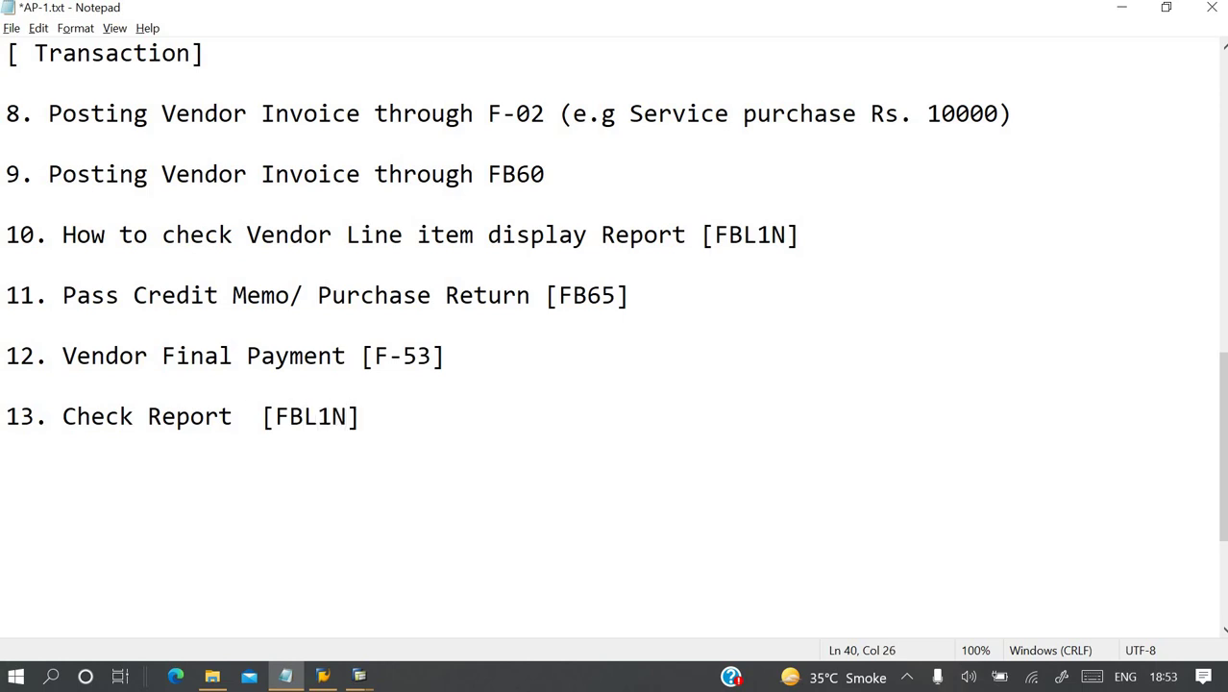
left_click(12, 28)
left_click(39, 109)
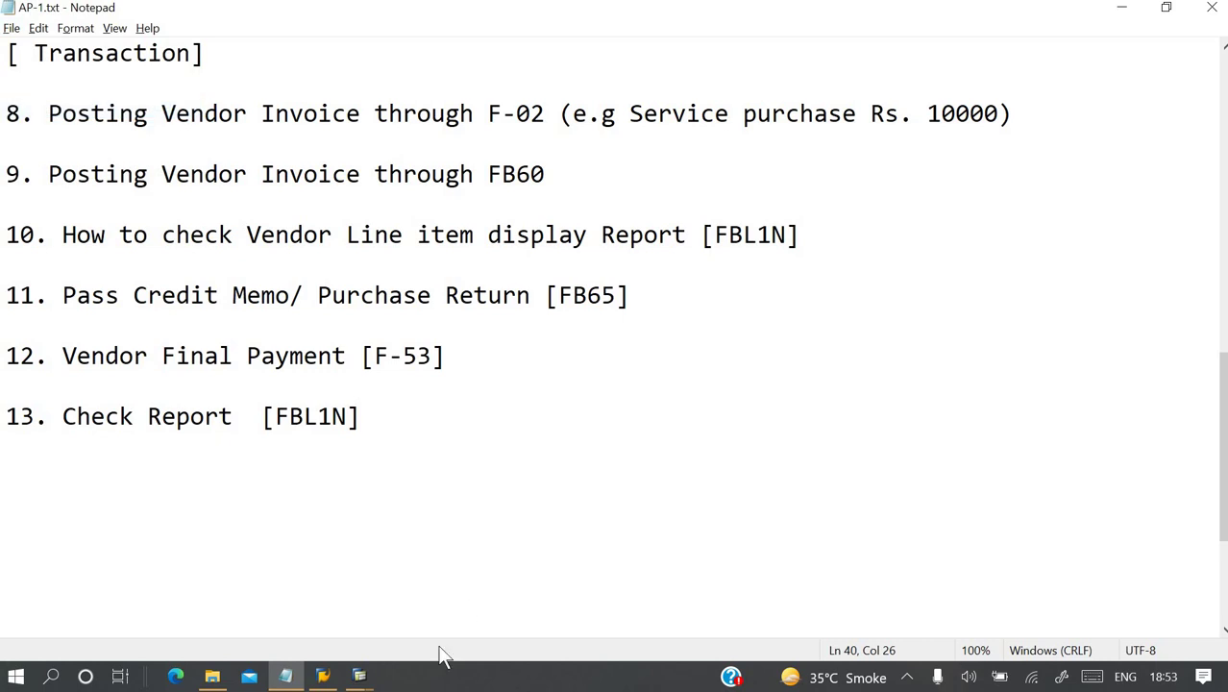
Switch back to the Post Outgoing Payments session in SAP.
left_click(359, 677)
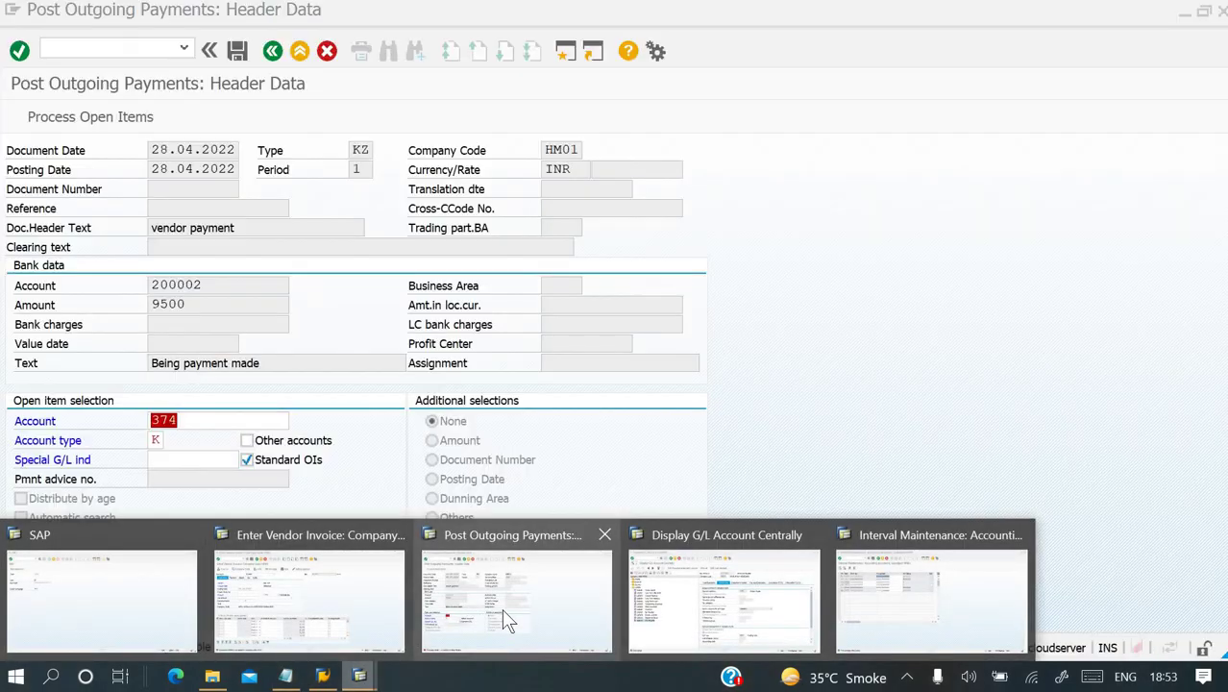
left_click(502, 609)
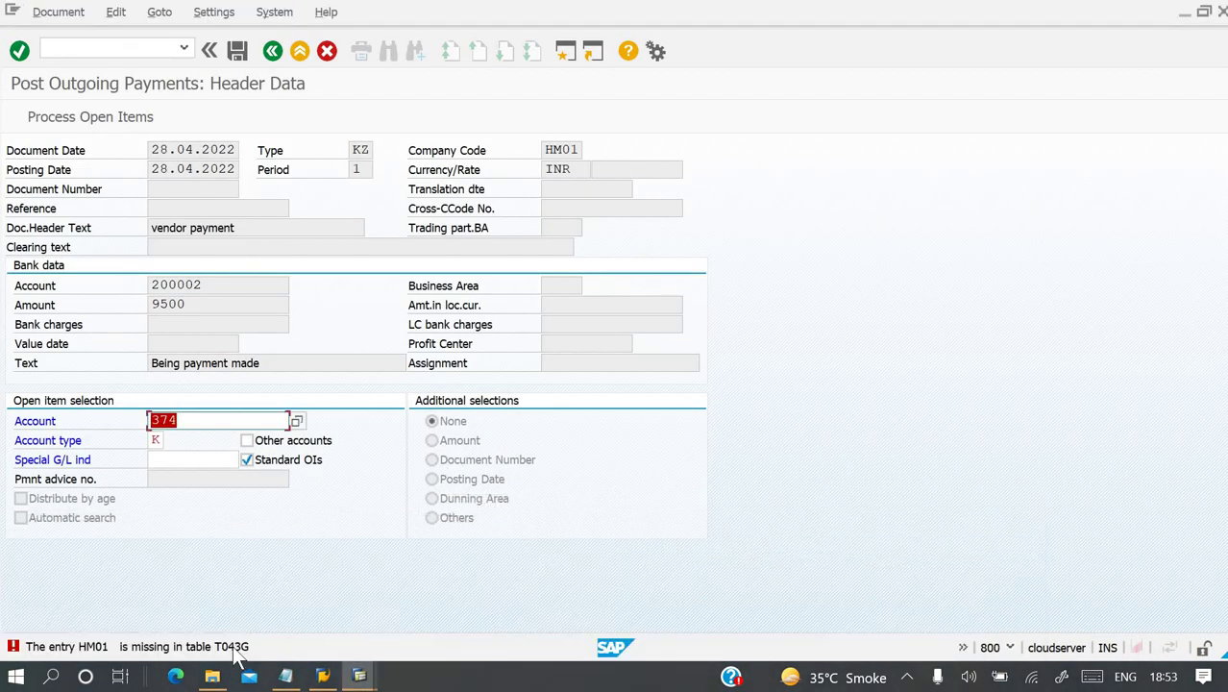